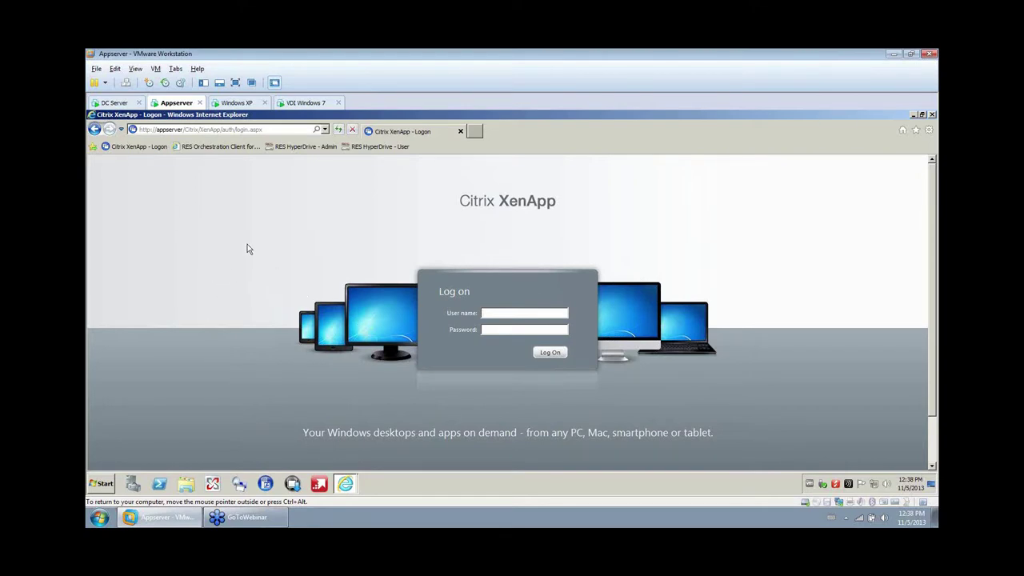
Move from the DC Server and Appserver machines to the Windows XP virtual machine.
left_click(114, 105)
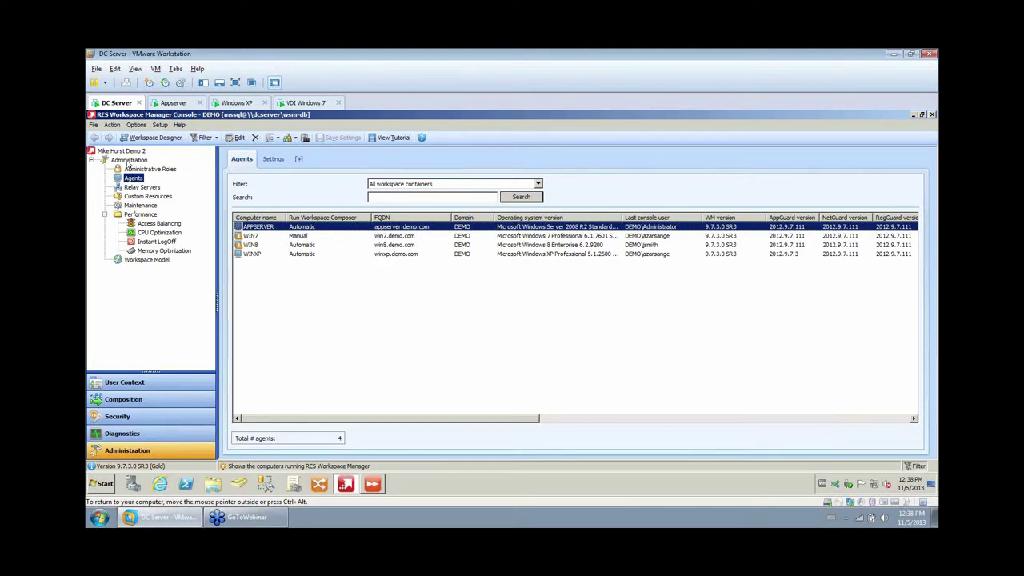
left_click(174, 103)
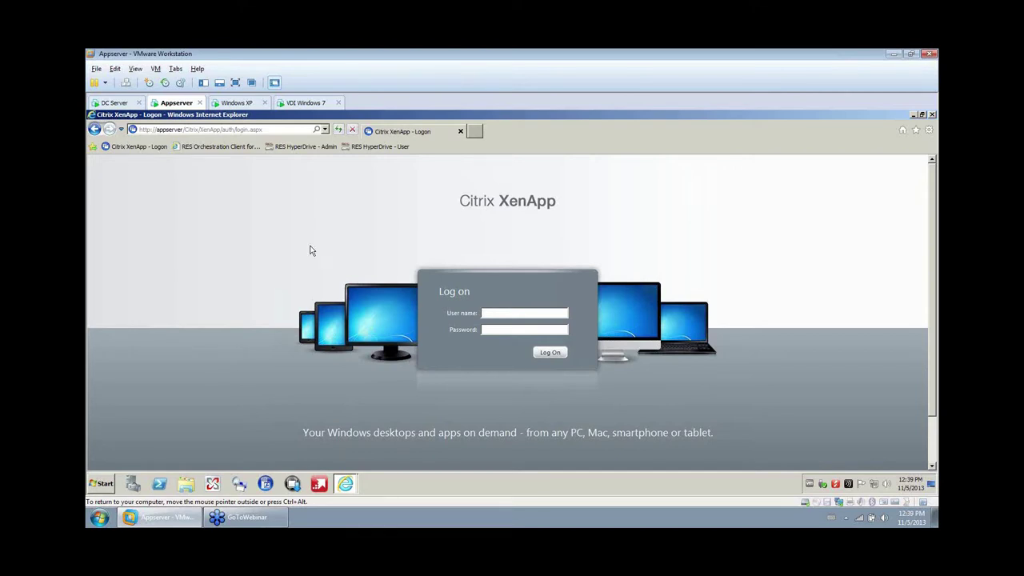
left_click(238, 103)
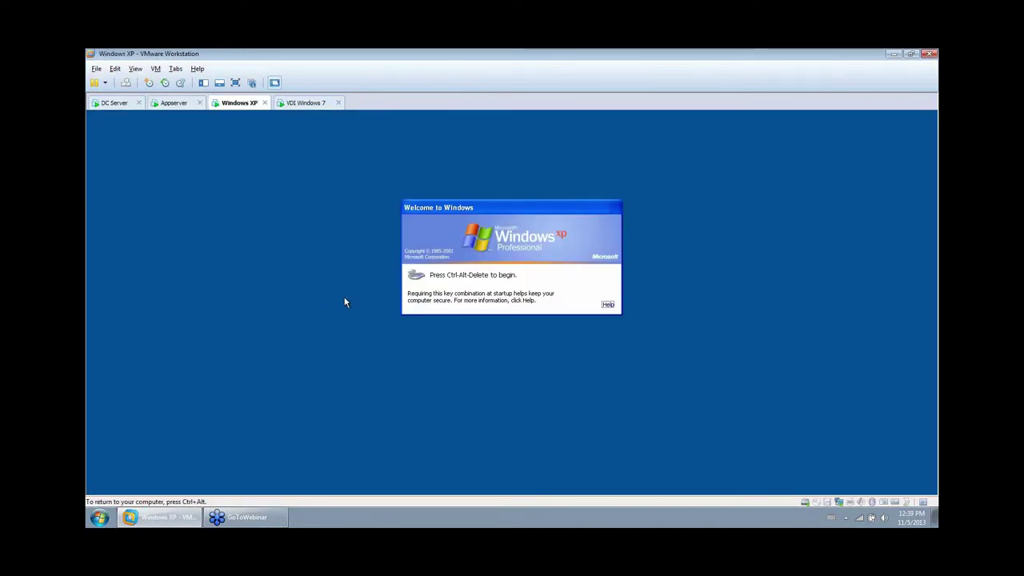
Log on to the VDI Windows 7 machine with the account password.
key("ctrl+alt+Insert")
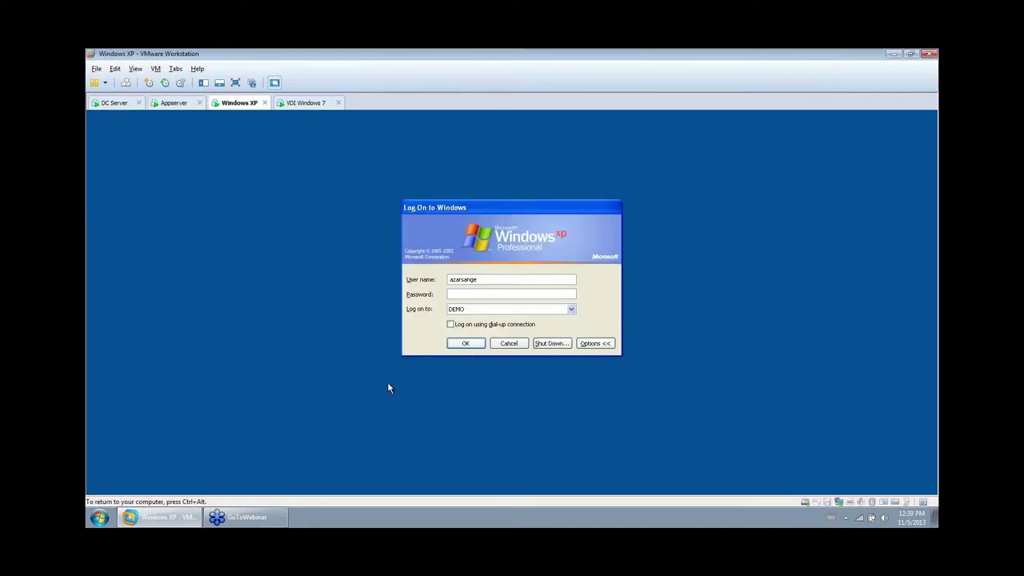
left_click(302, 105)
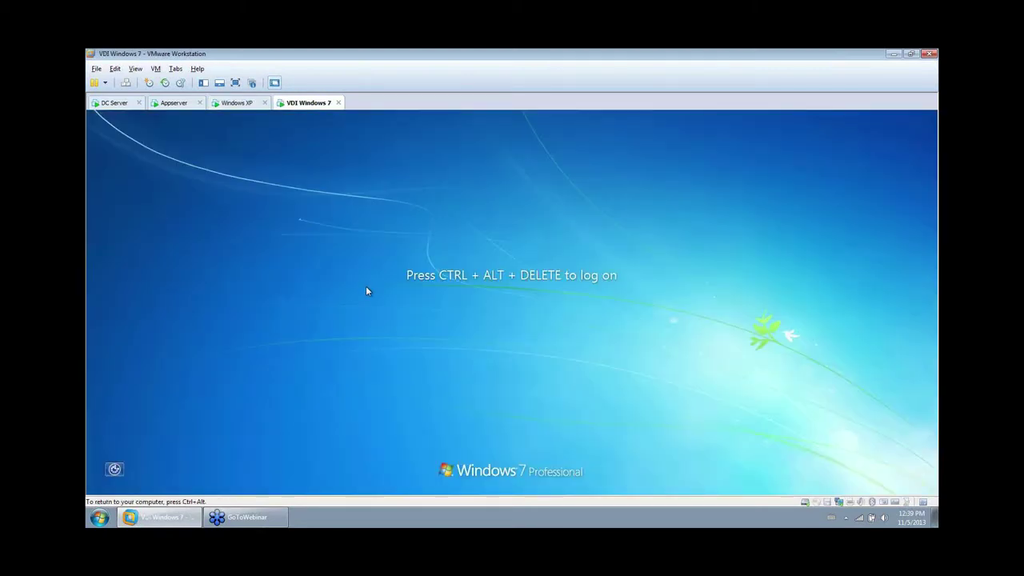
key("ctrl+alt+Insert")
type("****")
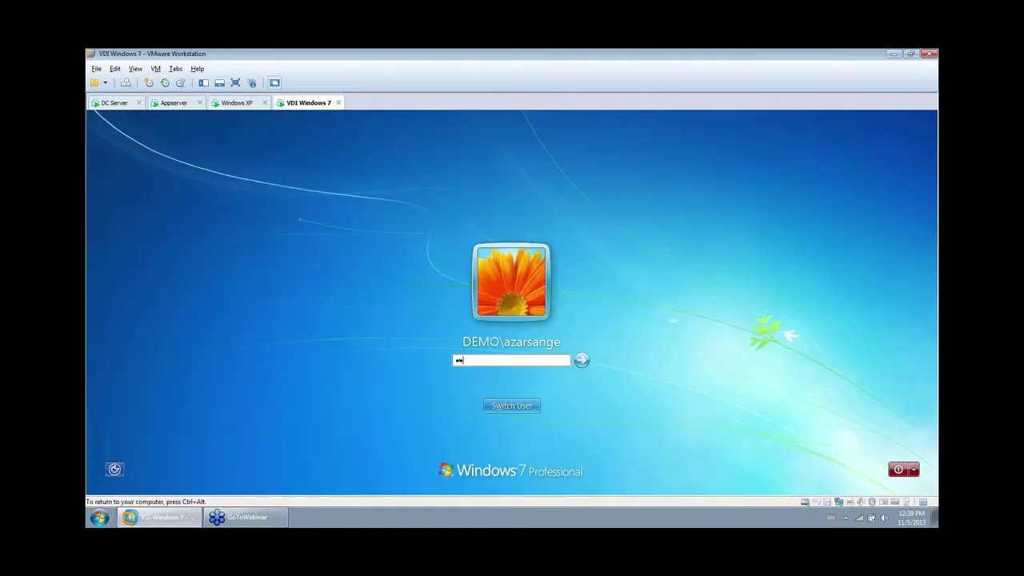
left_click(581, 360)
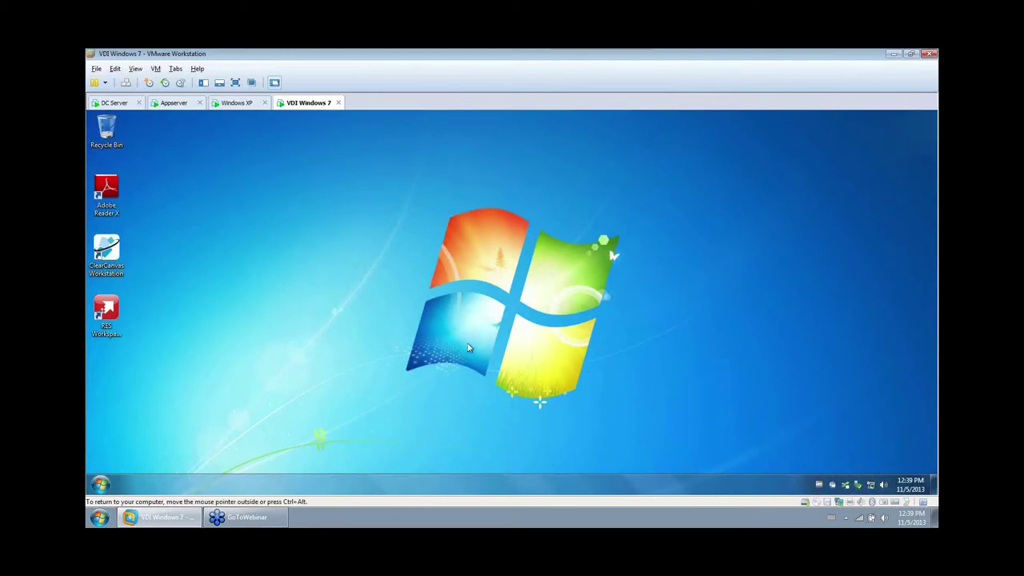
Check the mapped H: home drive in Computer, then the installed devices and printers.
left_click(100, 484)
left_click(256, 329)
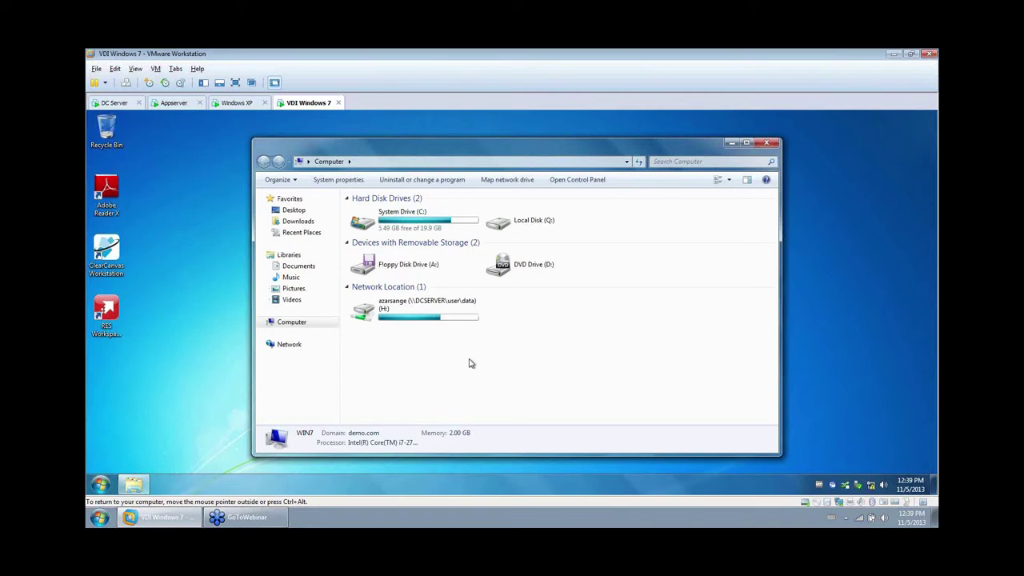
left_click(422, 311)
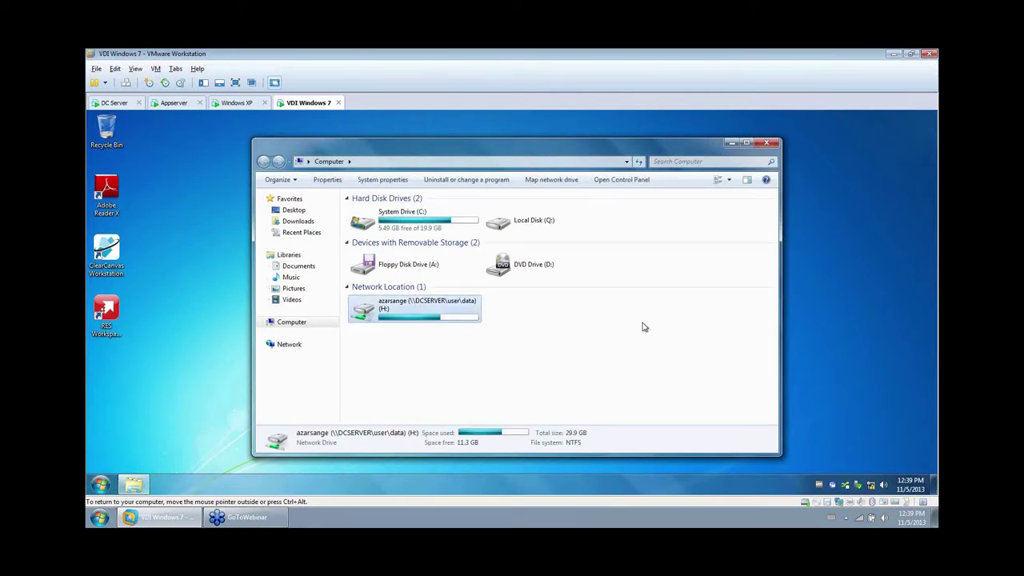
left_click(765, 144)
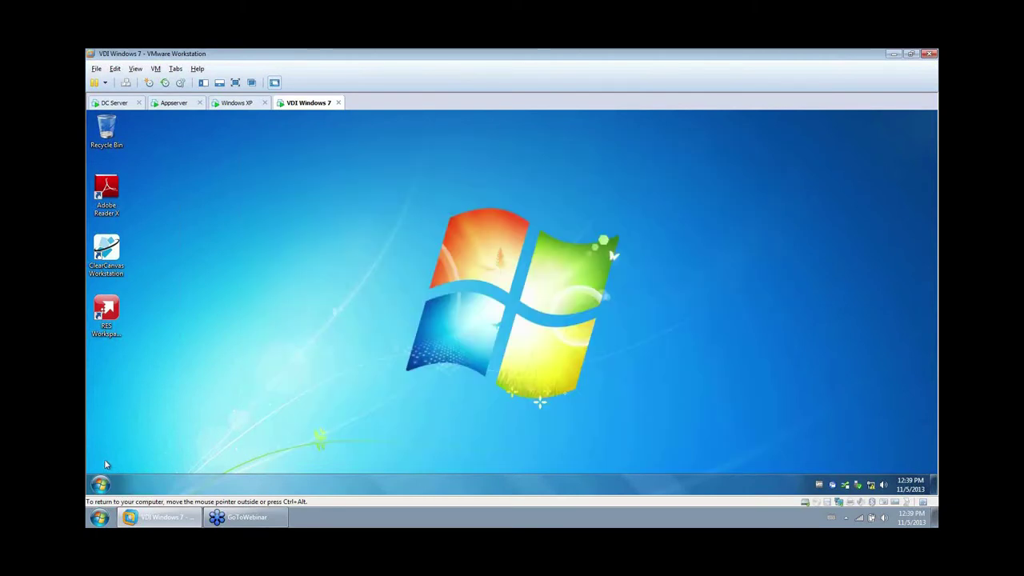
left_click(101, 484)
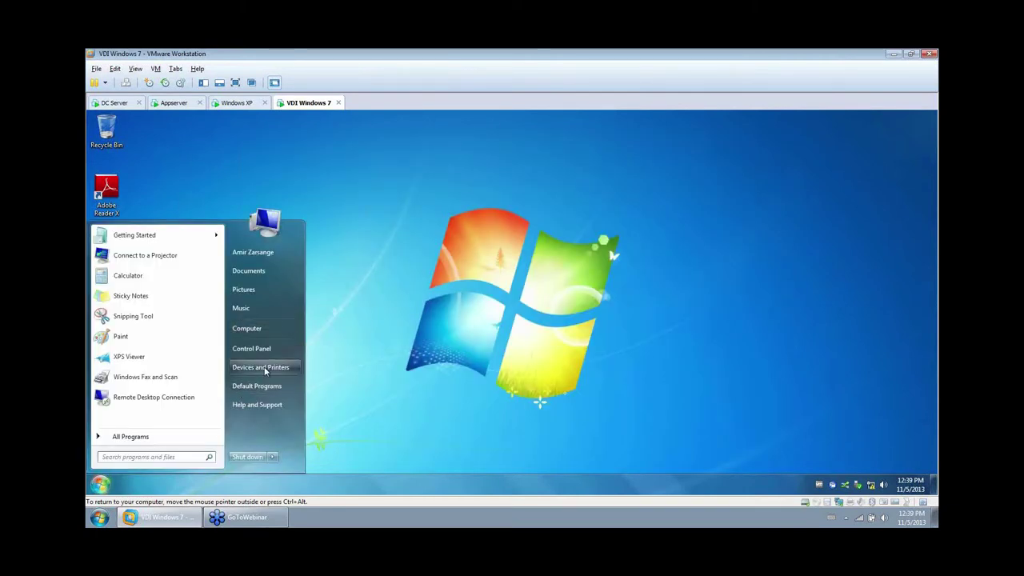
left_click(262, 367)
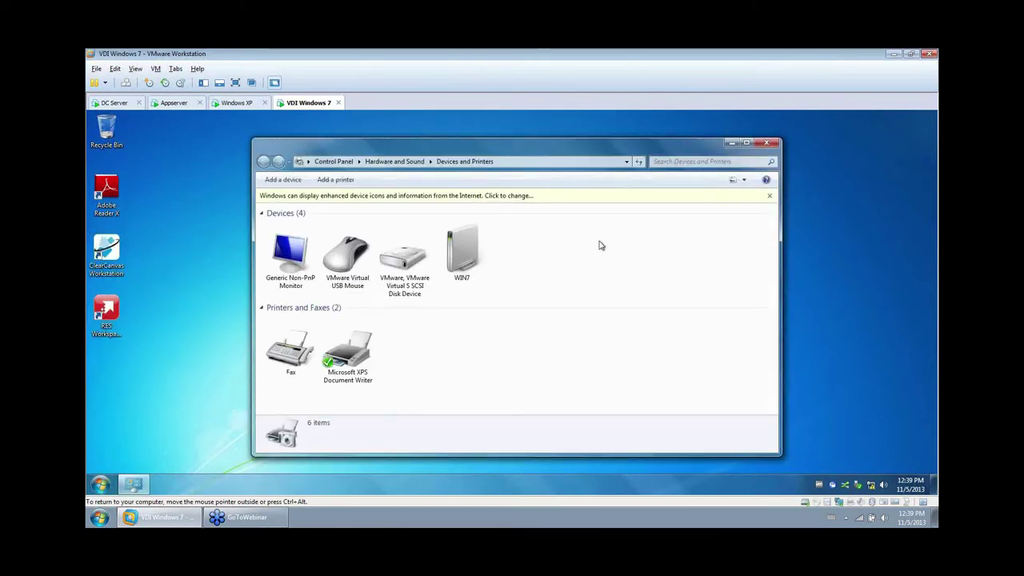
left_click(765, 144)
Browse All Programs and expand the Microsoft Office folder.
left_click(99, 484)
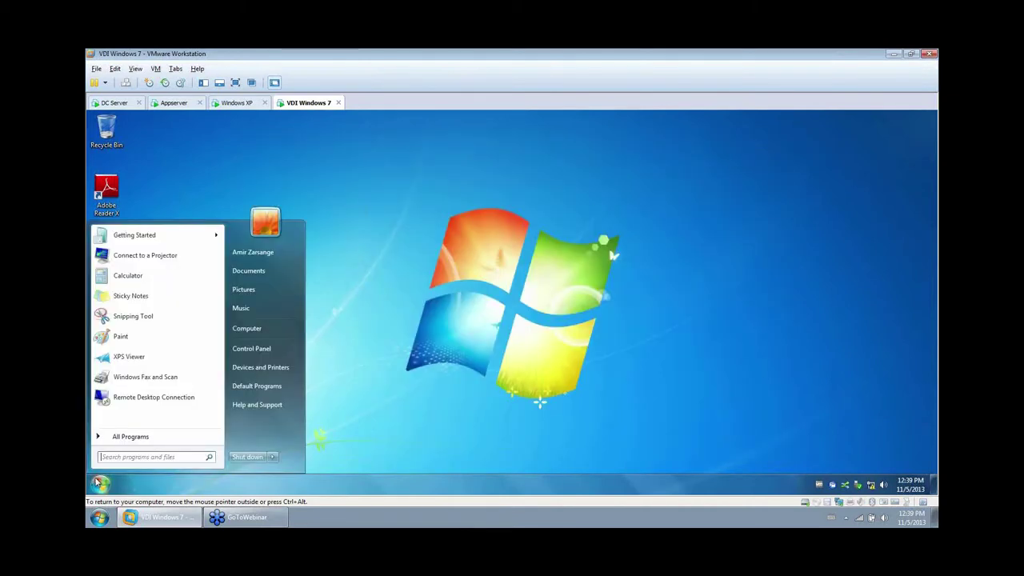
left_click(124, 436)
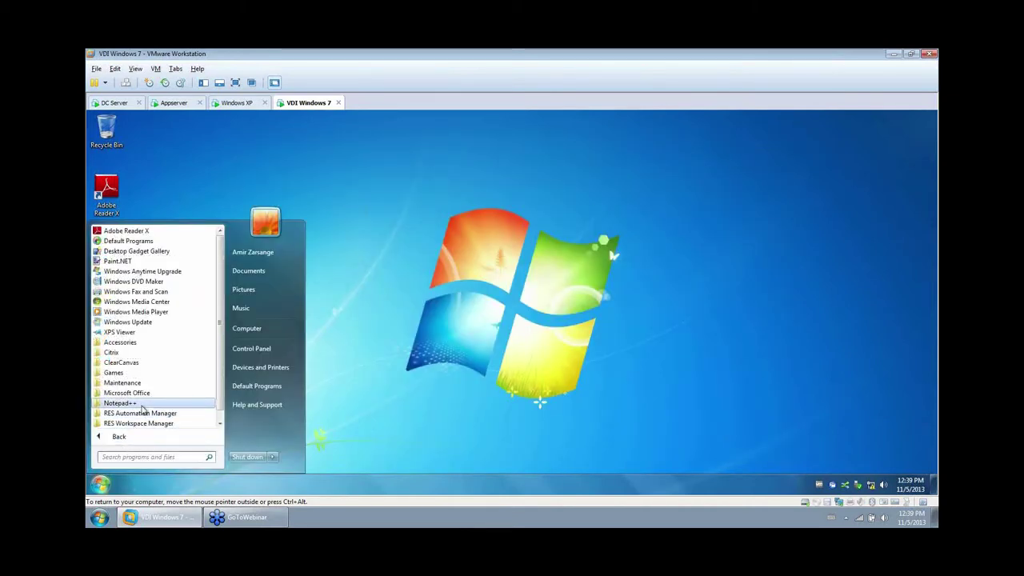
left_click(220, 423)
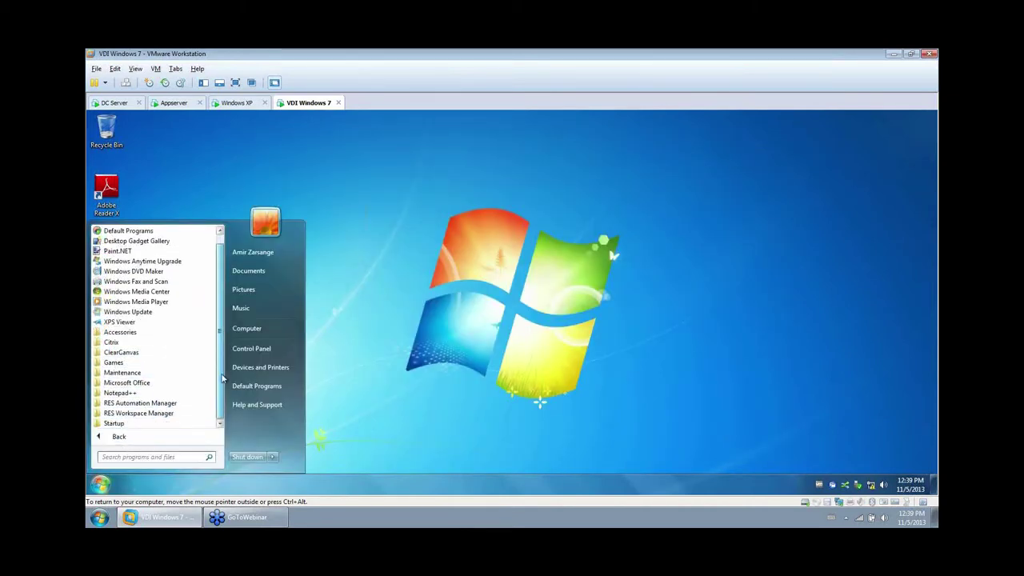
left_click(117, 385)
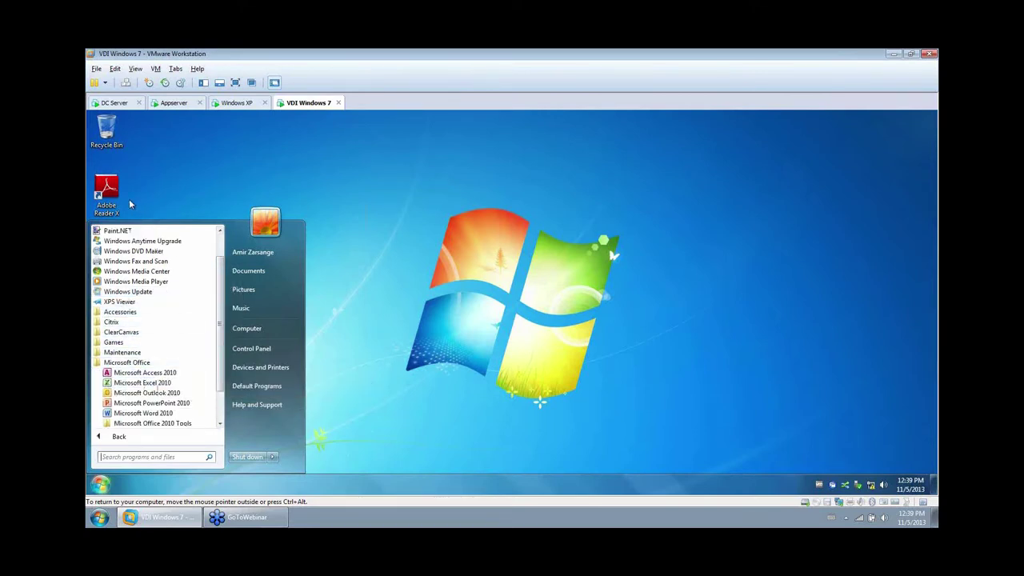
left_click(110, 189)
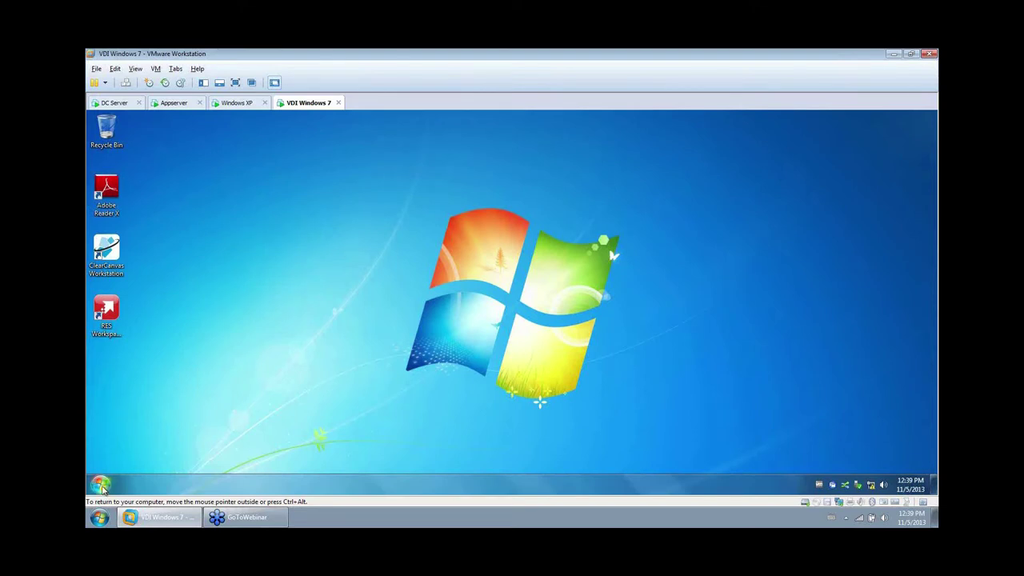
Log off the Windows 7 session and return to the DC Server machine.
left_click(100, 484)
left_click(272, 457)
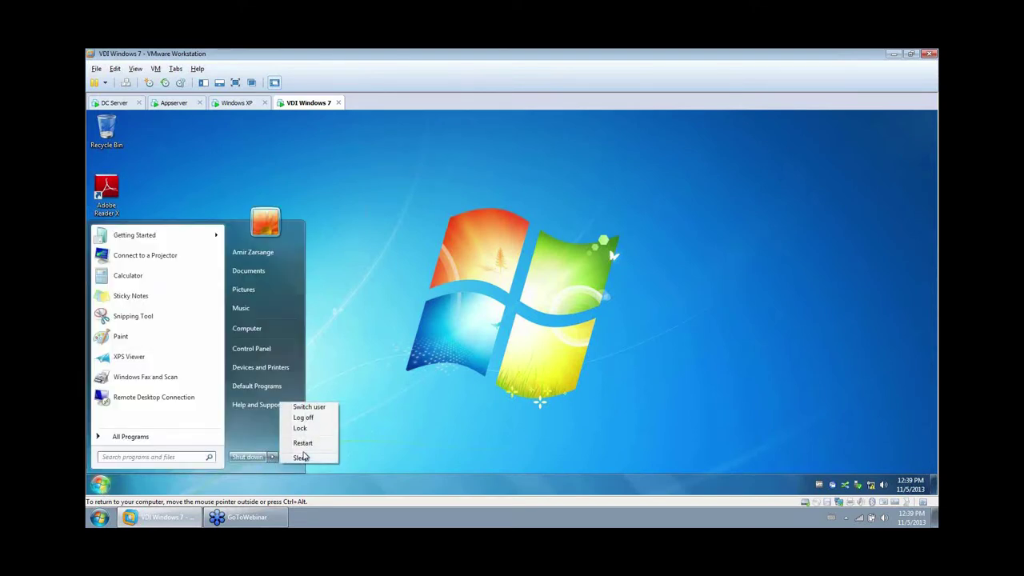
left_click(317, 420)
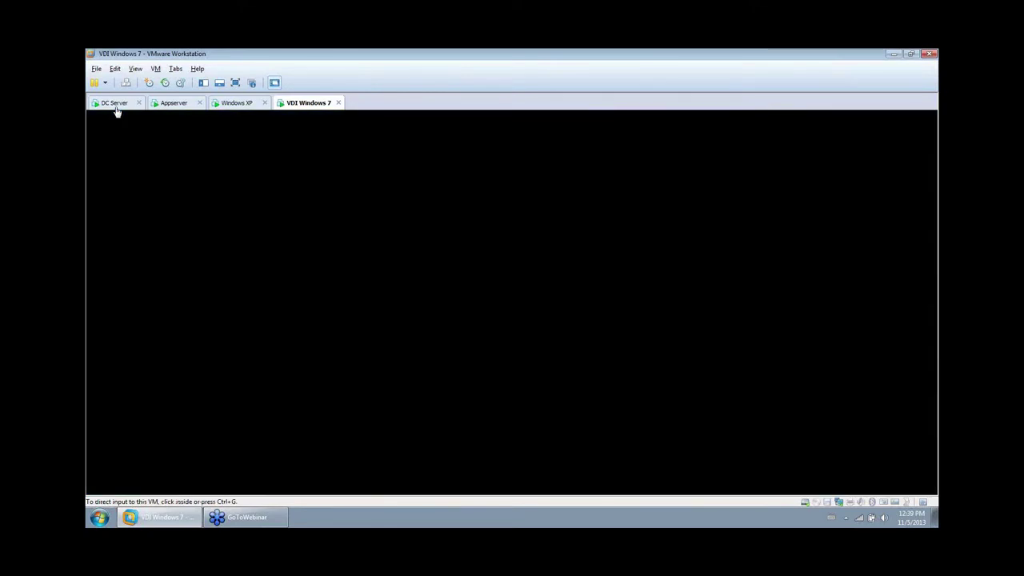
left_click(116, 108)
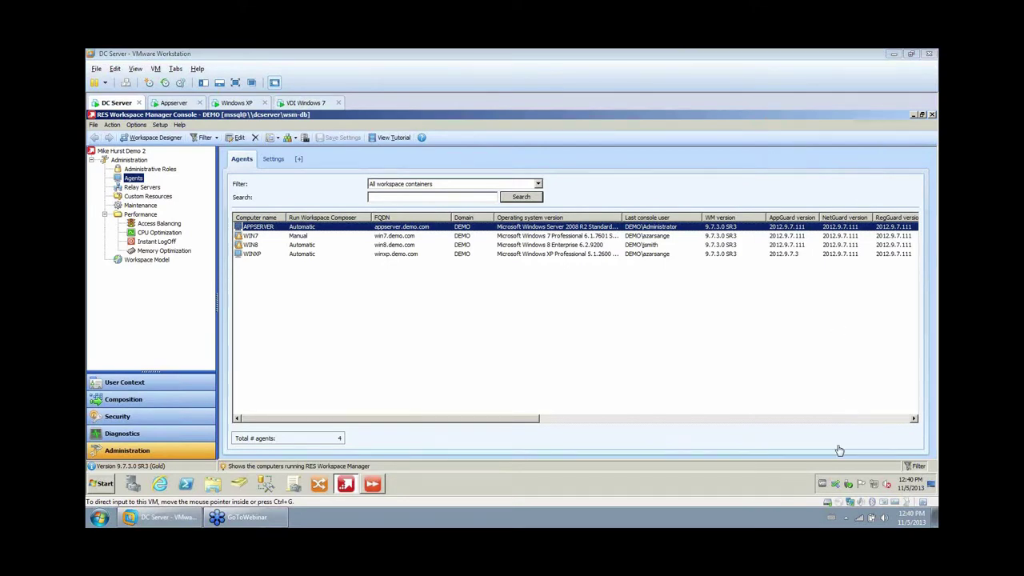
Request the 'IT Task: Onboard New Sales User' service from the Orchestration Client's Available Services.
left_click(835, 484)
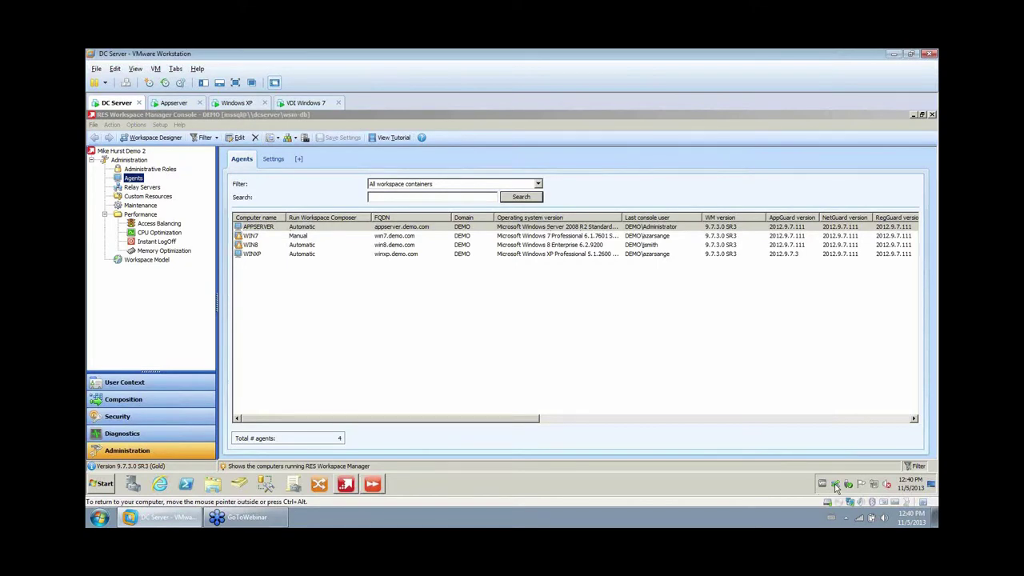
left_click(835, 485)
left_click(832, 254)
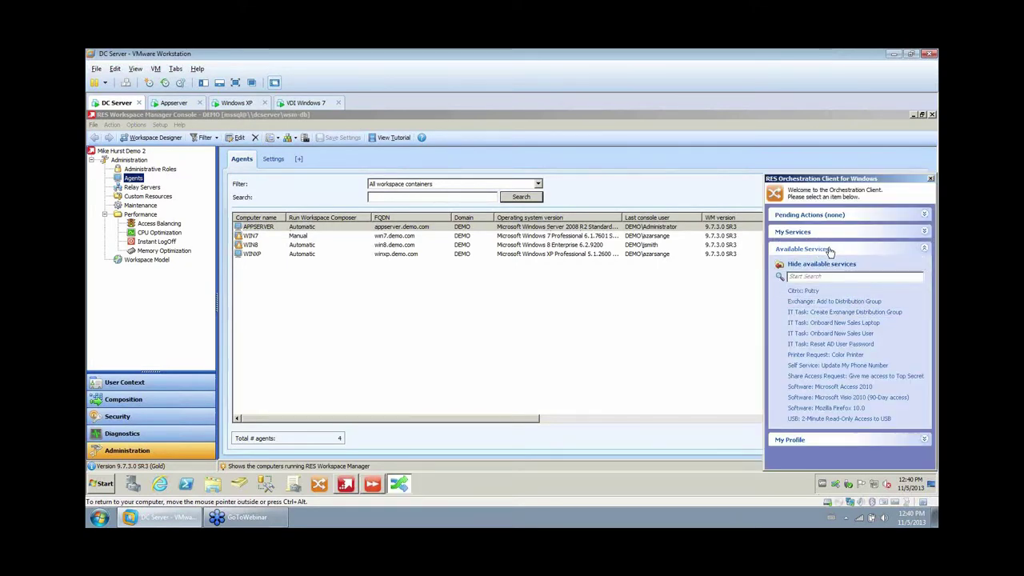
key("ctrl+alt")
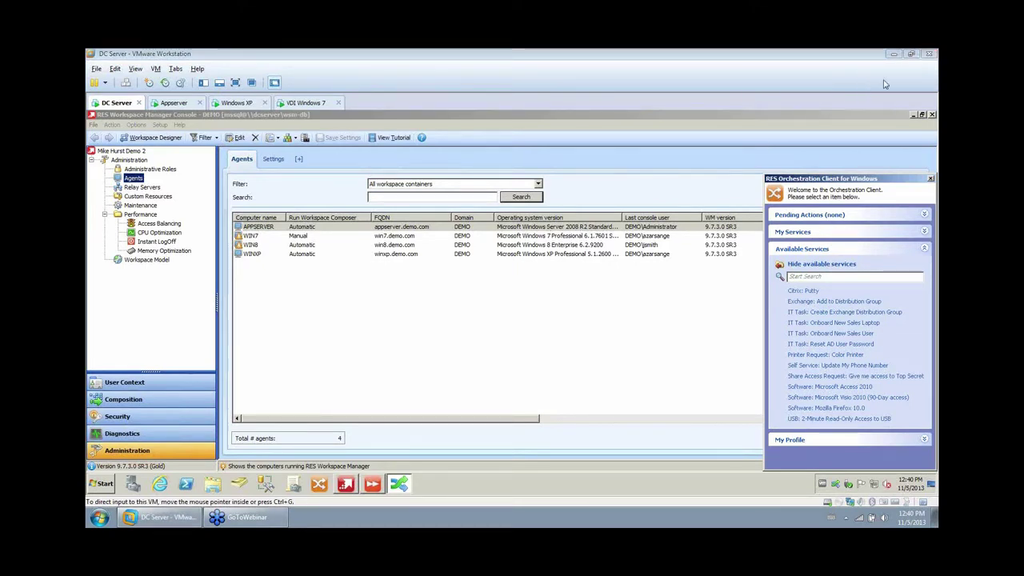
left_click(822, 337)
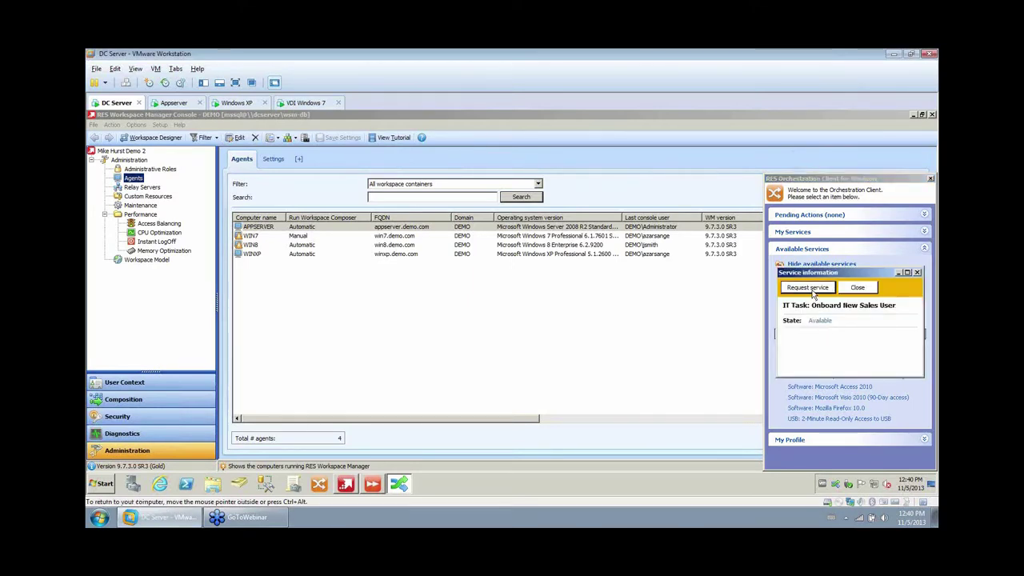
left_click(813, 292)
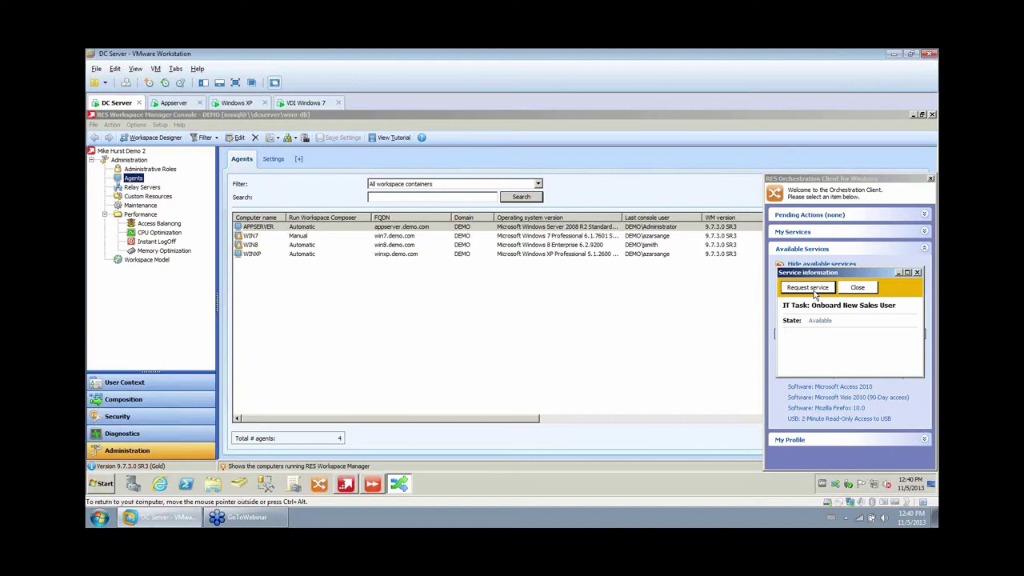
Fill in the new employee's first name, last name and phone number.
left_click(109, 487)
left_click(544, 352)
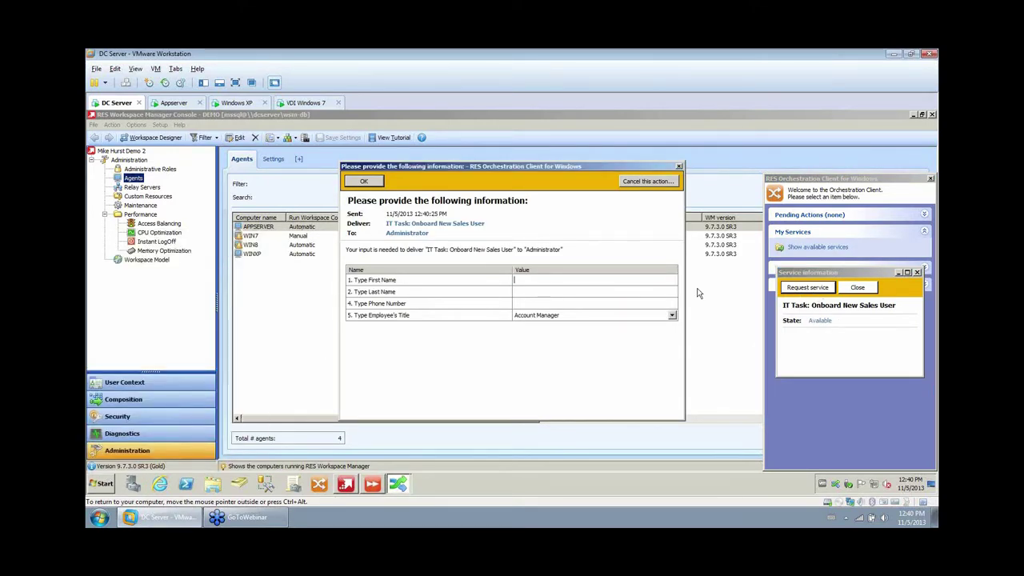
left_click(561, 289)
key("Tab")
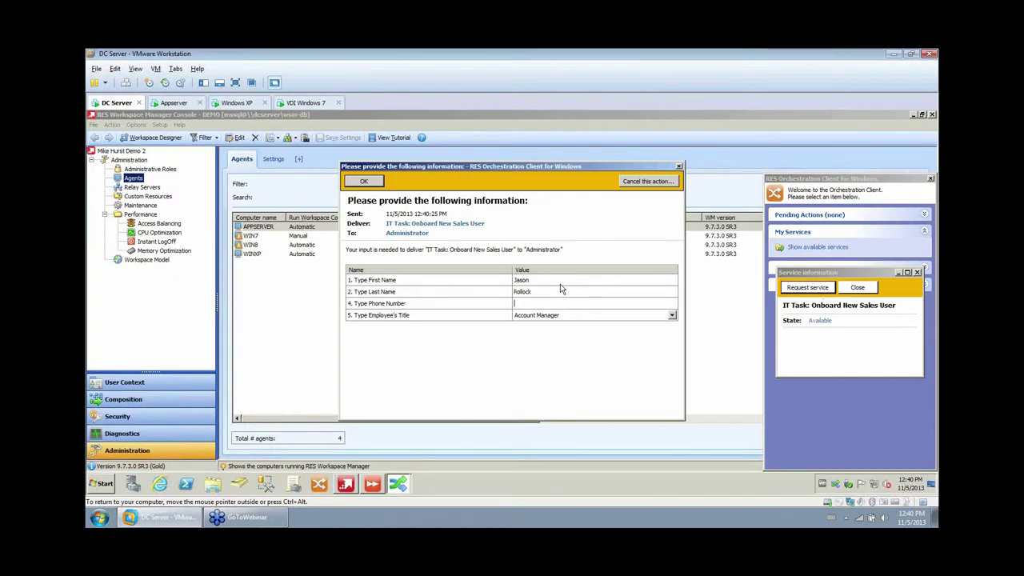
type("123-123")
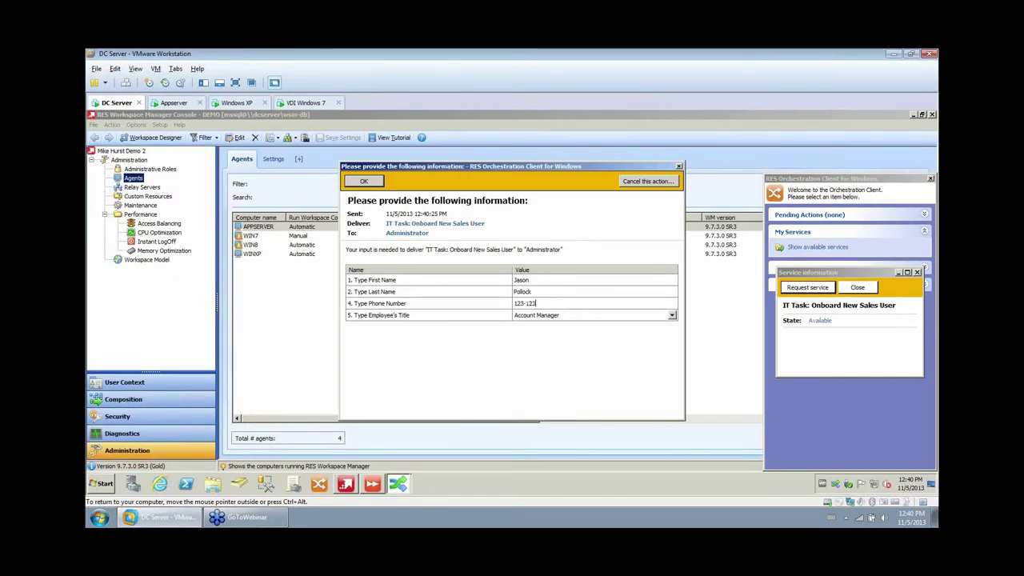
type("-1234")
Set the Employee's Title to Director of Sales and submit the request.
left_click(672, 315)
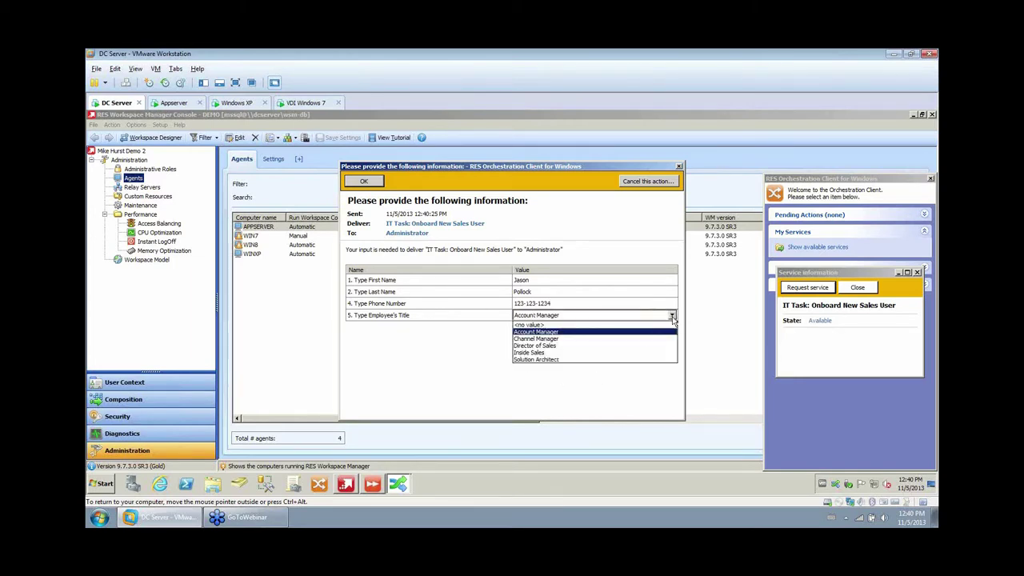
left_click(534, 338)
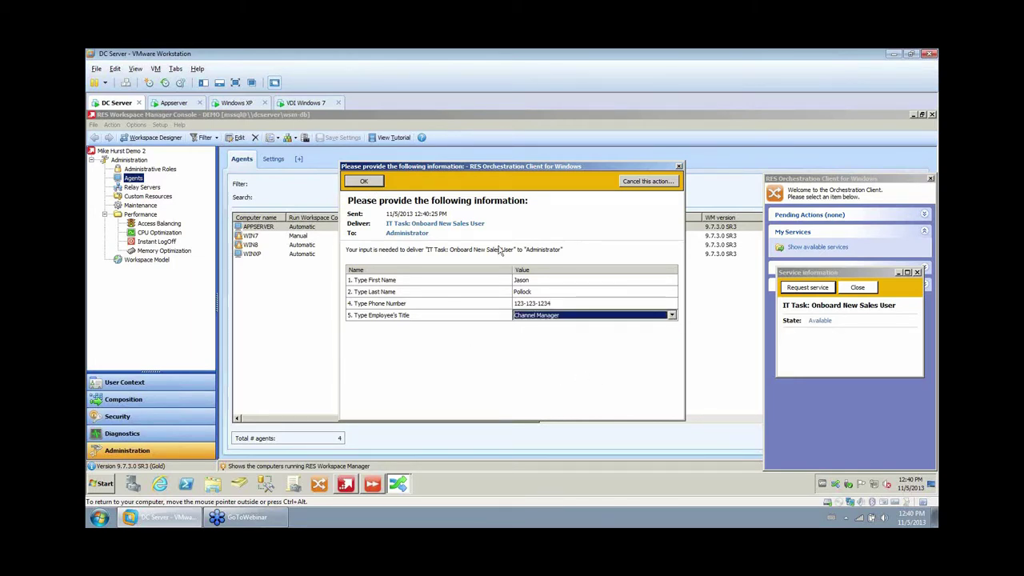
left_click(598, 316)
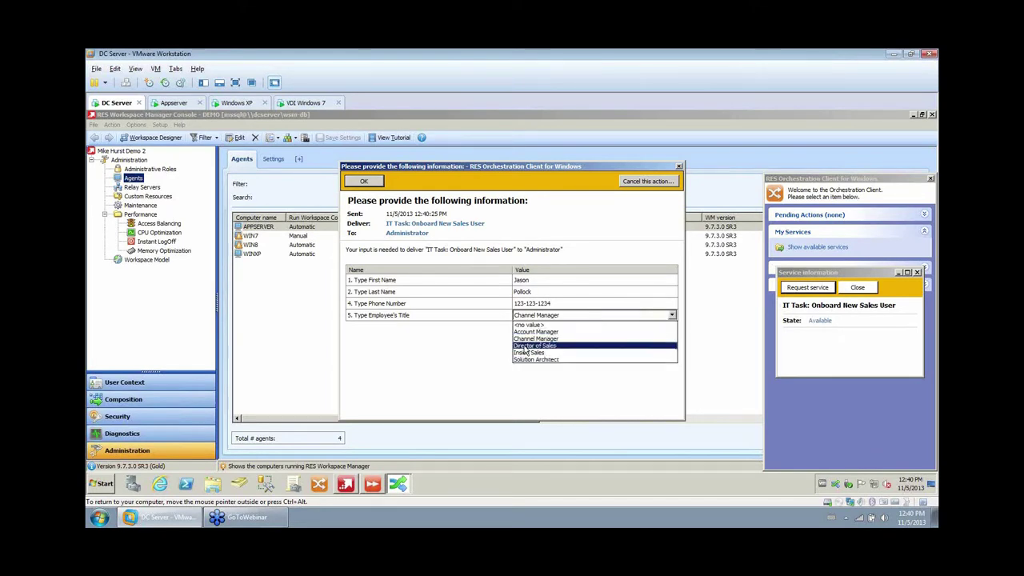
left_click(526, 346)
left_click(368, 183)
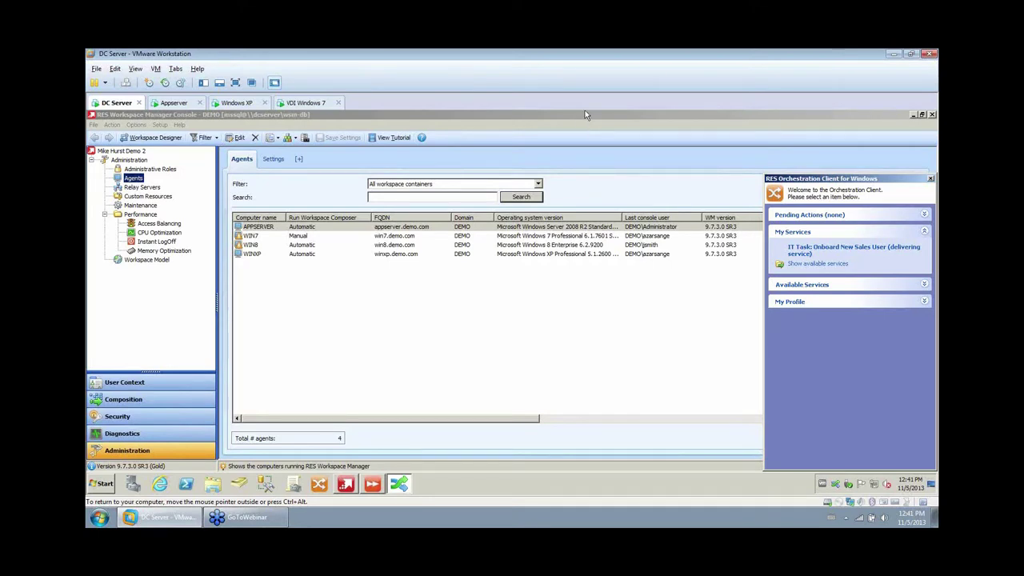
Review the onboarding runbook job's steps in Current Activity, then return to the WIN7 agent.
left_click(372, 485)
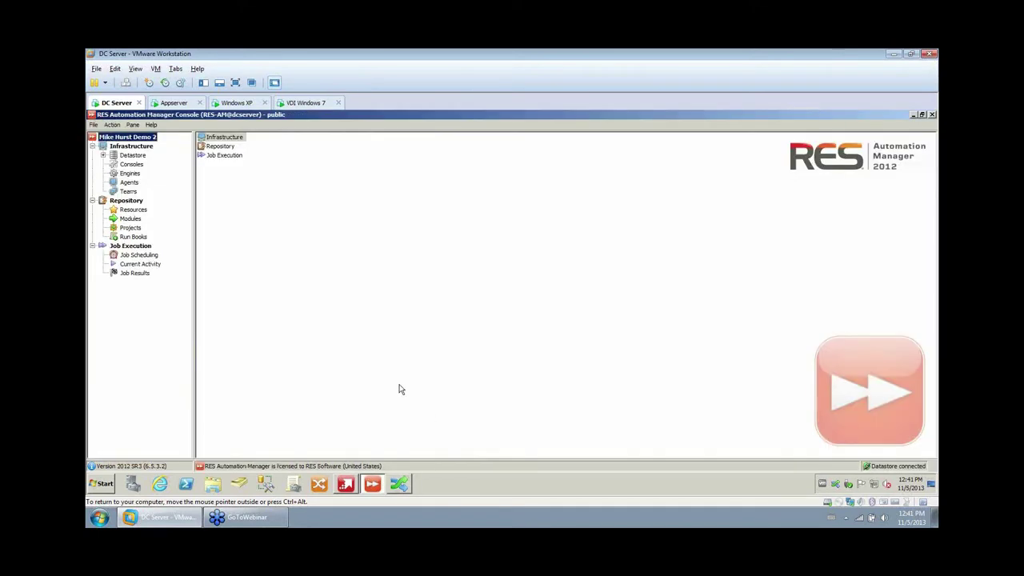
left_click(143, 266)
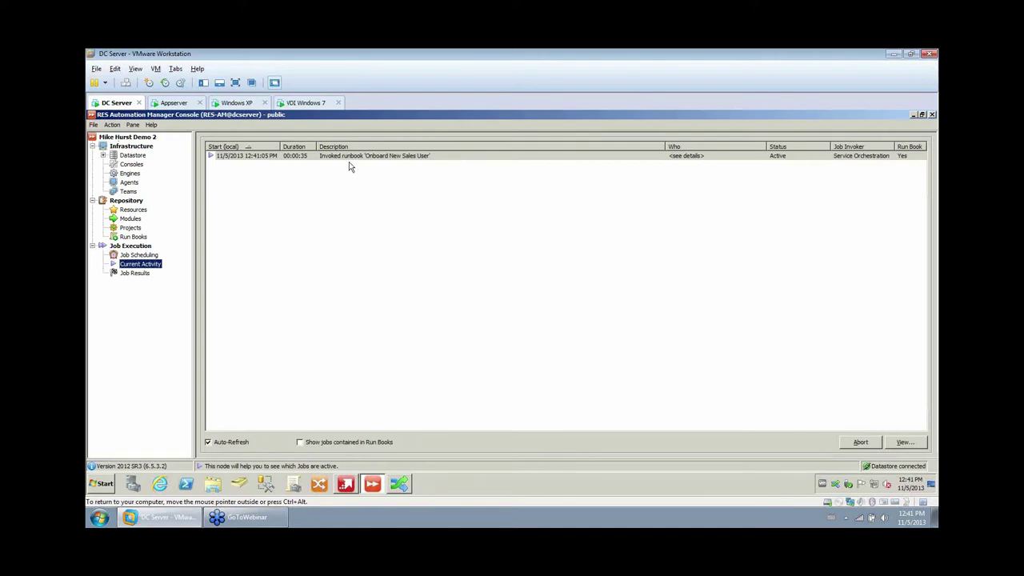
double_click(350, 157)
left_click(434, 193)
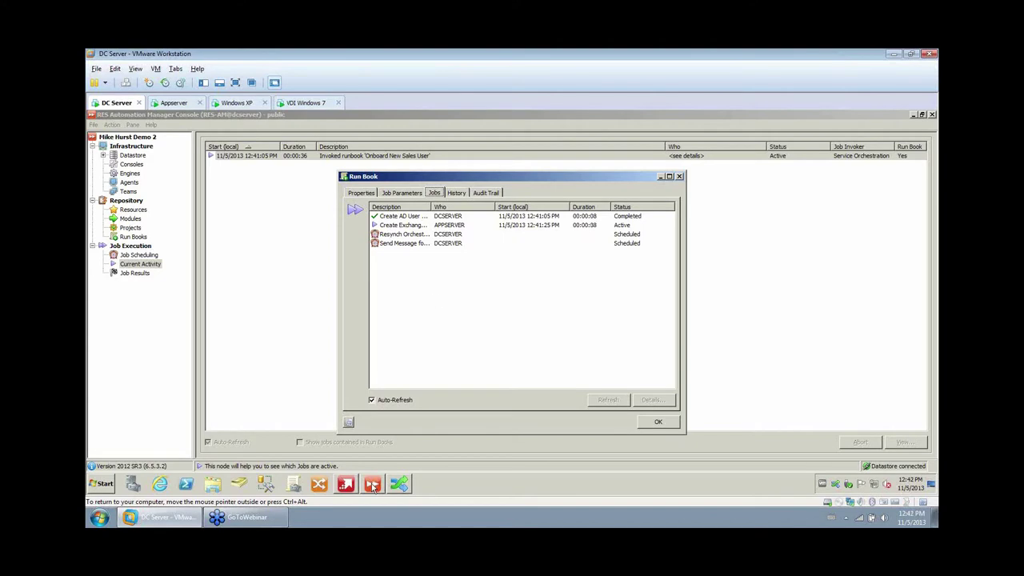
left_click(659, 422)
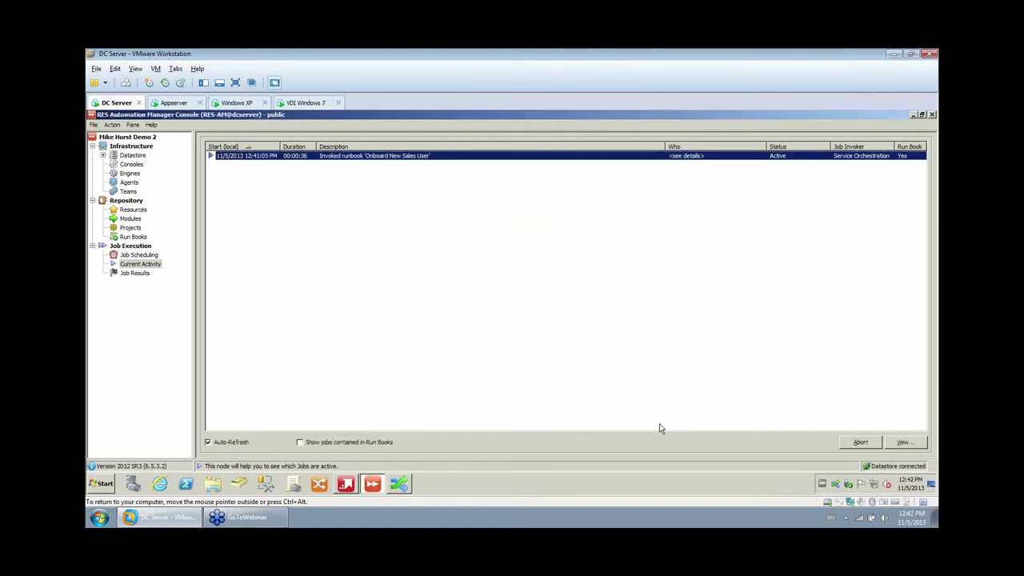
left_click(345, 490)
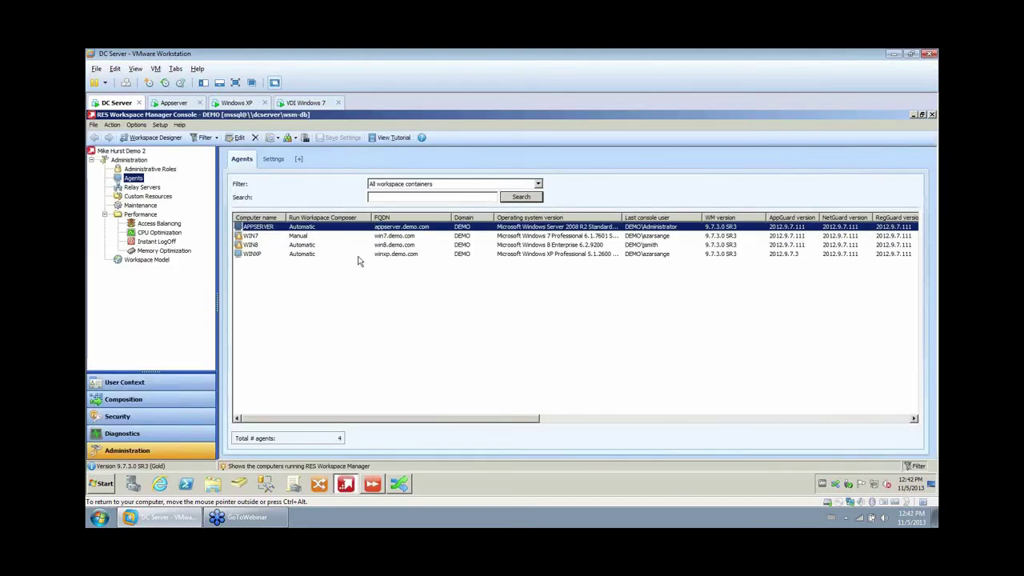
right_click(288, 238)
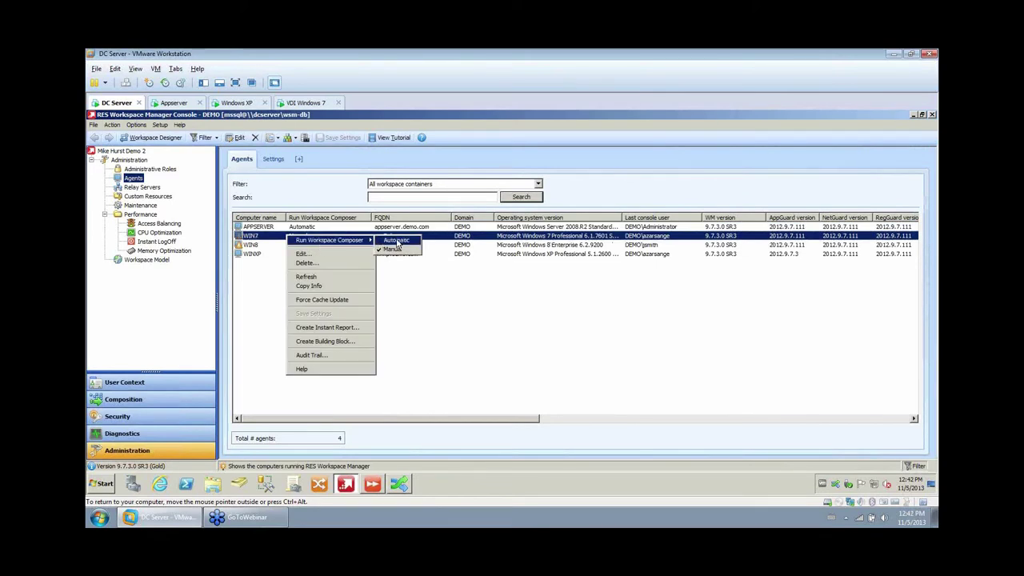
Set WIN7 to run Workspace Composer automatically and acknowledge the Onboarding Completed message.
left_click(399, 245)
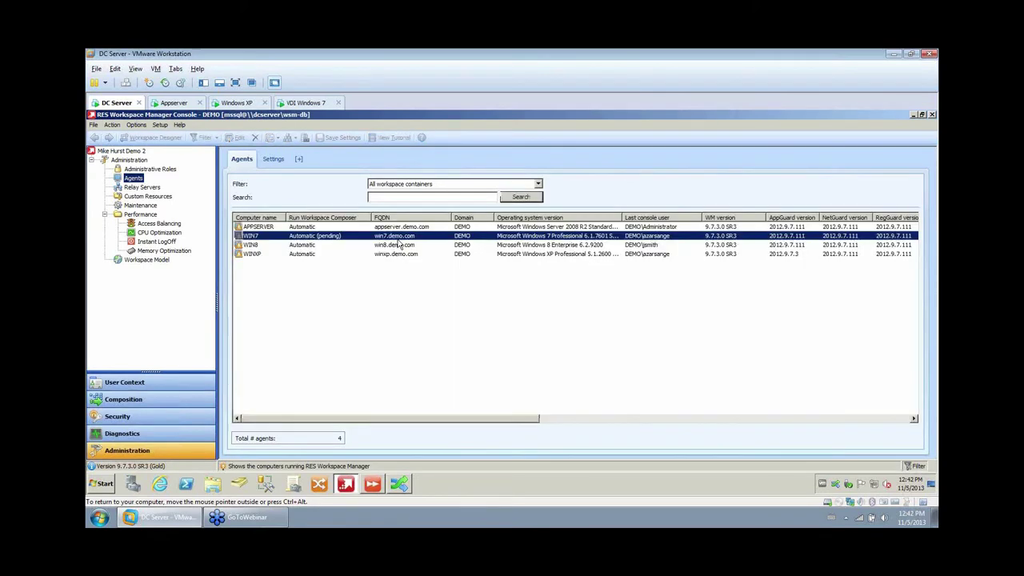
left_click(835, 484)
left_click(805, 285)
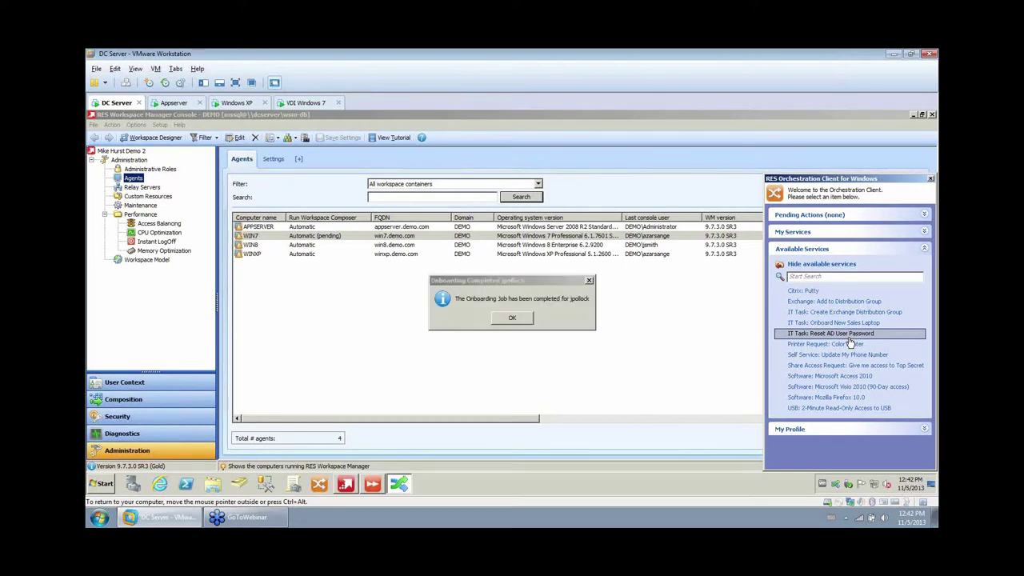
left_click(515, 318)
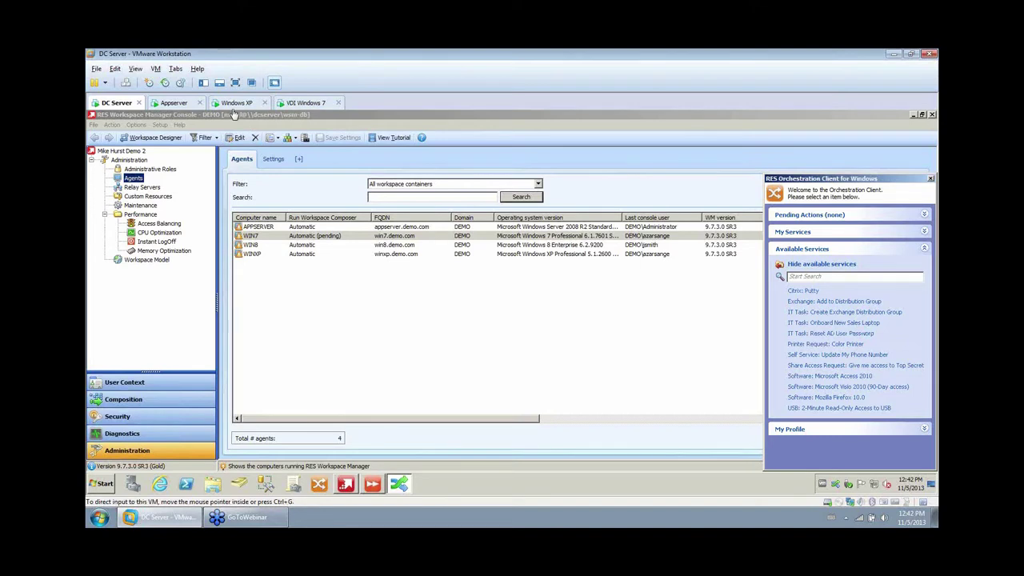
Sign the new sales user into the Windows 7 VDI machine via Other User.
left_click(316, 105)
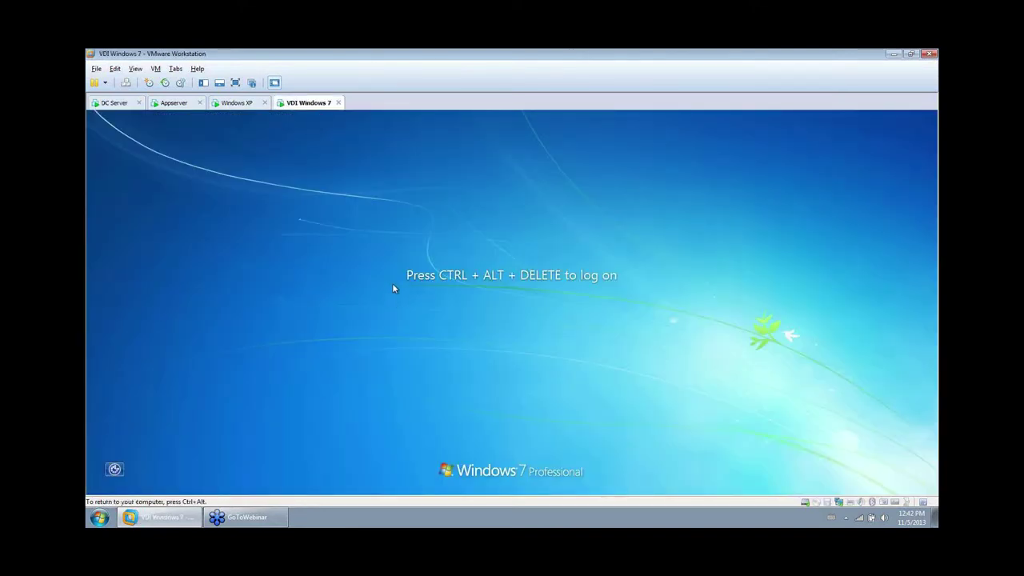
key("ctrl+alt+Insert")
left_click(499, 408)
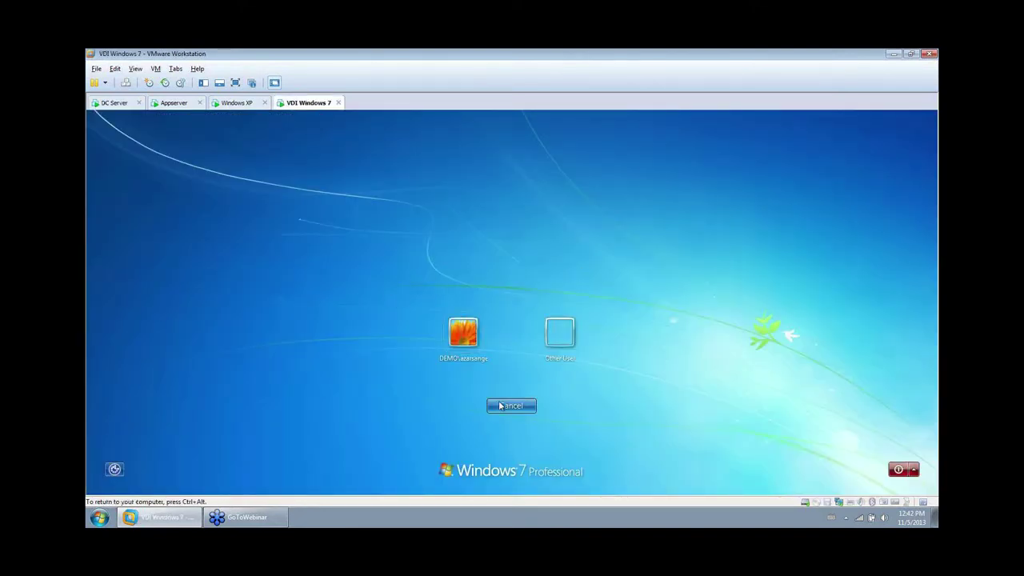
left_click(557, 334)
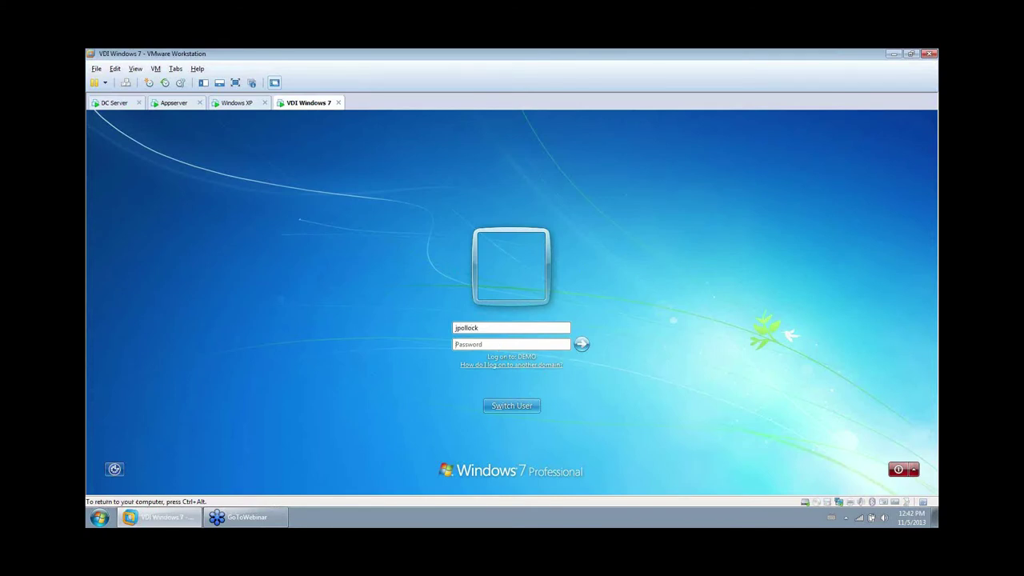
key("Tab")
type("pass")
left_click(585, 345)
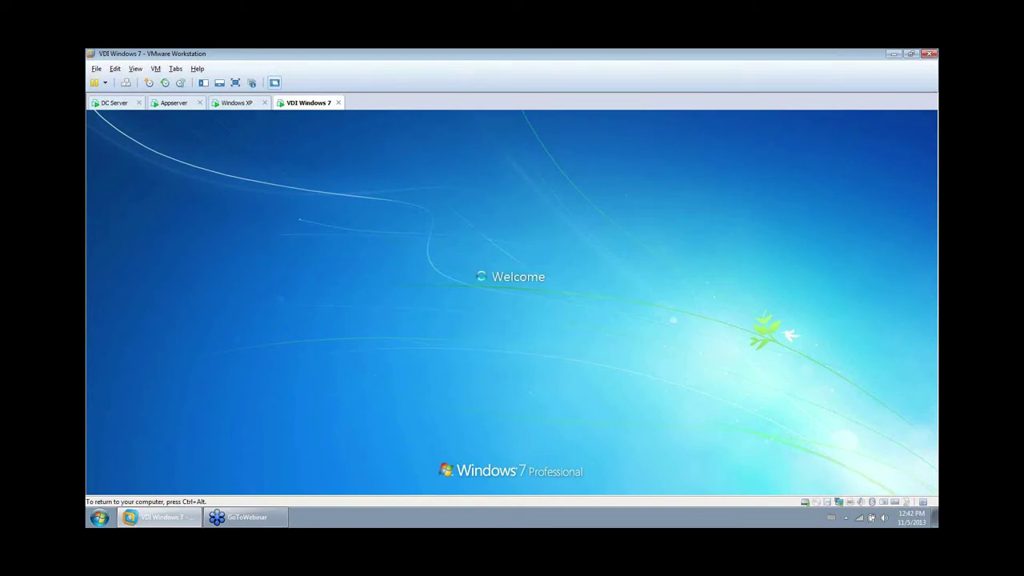
Sign the same account into Windows XP, then move to the Appserver.
left_click(235, 105)
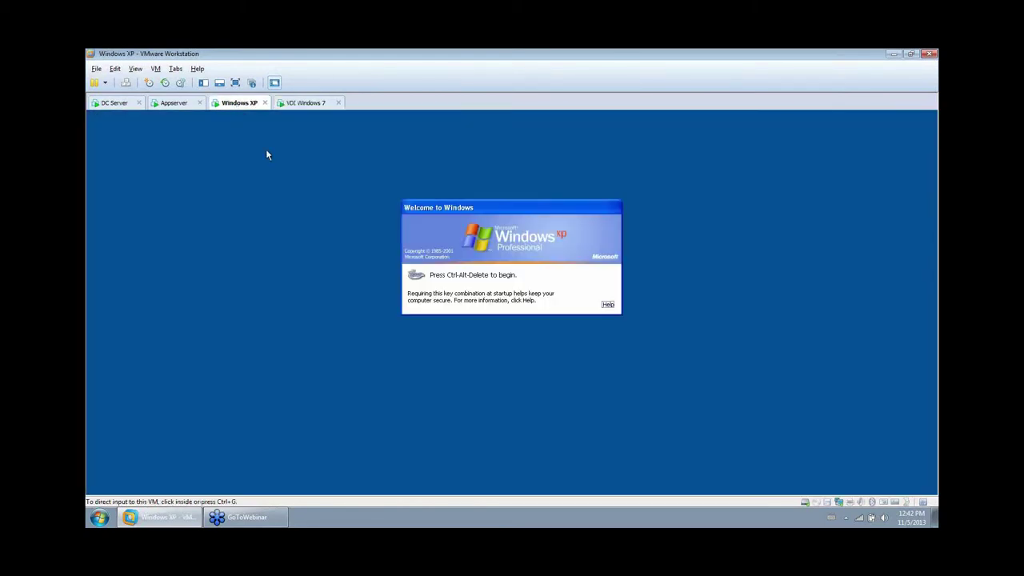
key("ctrl+alt+Insert")
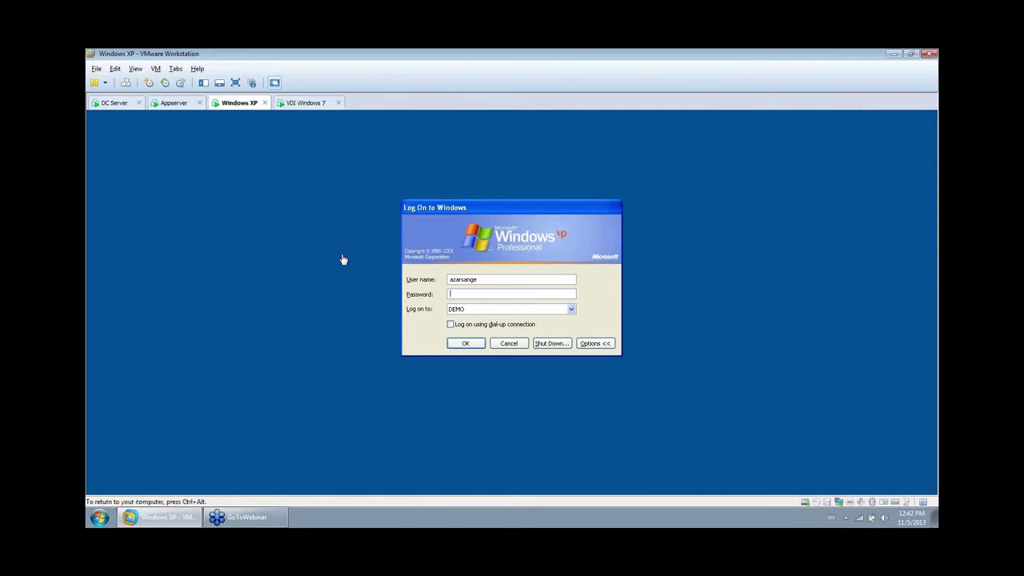
key("shift+Tab")
key("Tab")
type("*****")
key("Return")
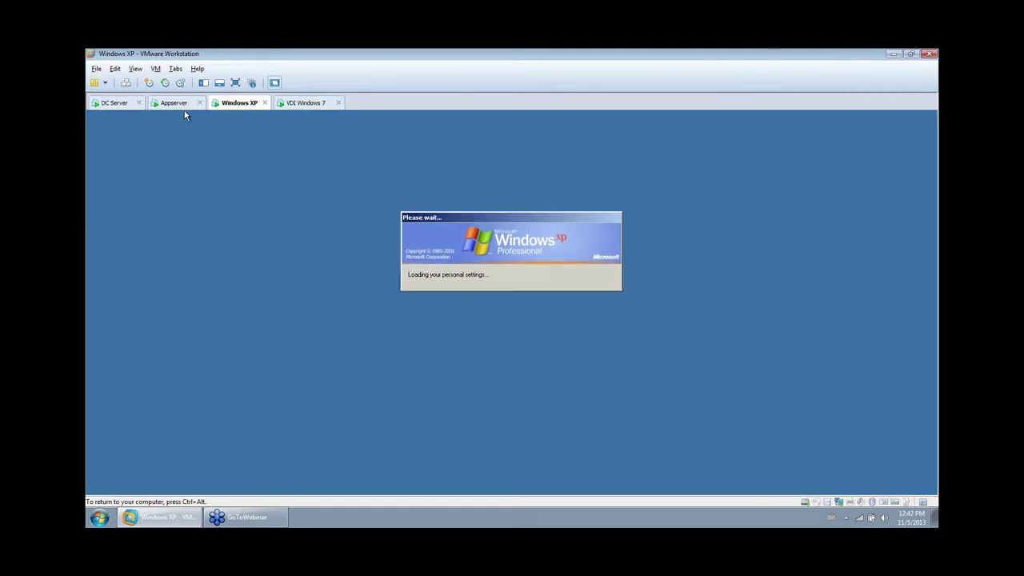
left_click(176, 103)
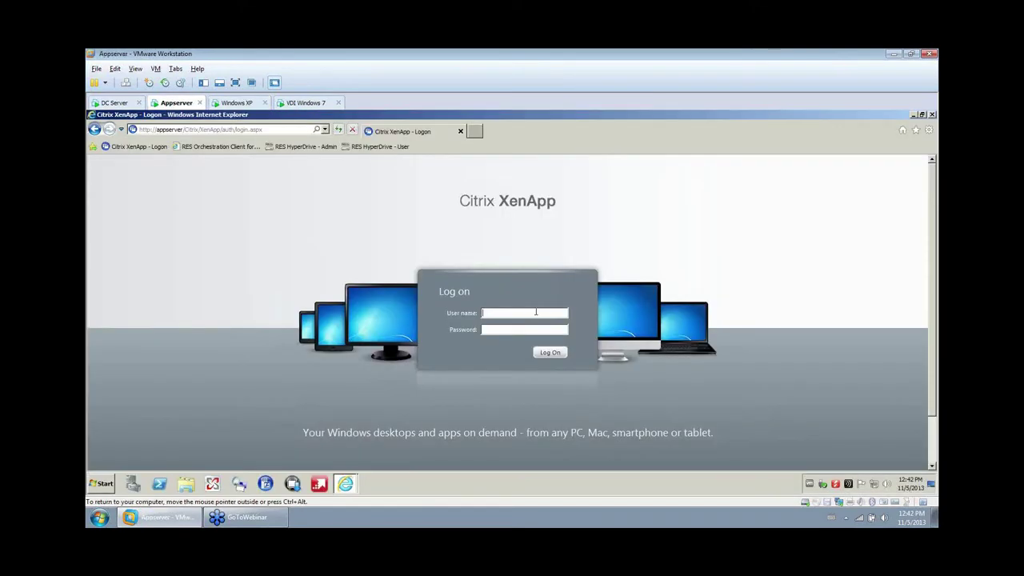
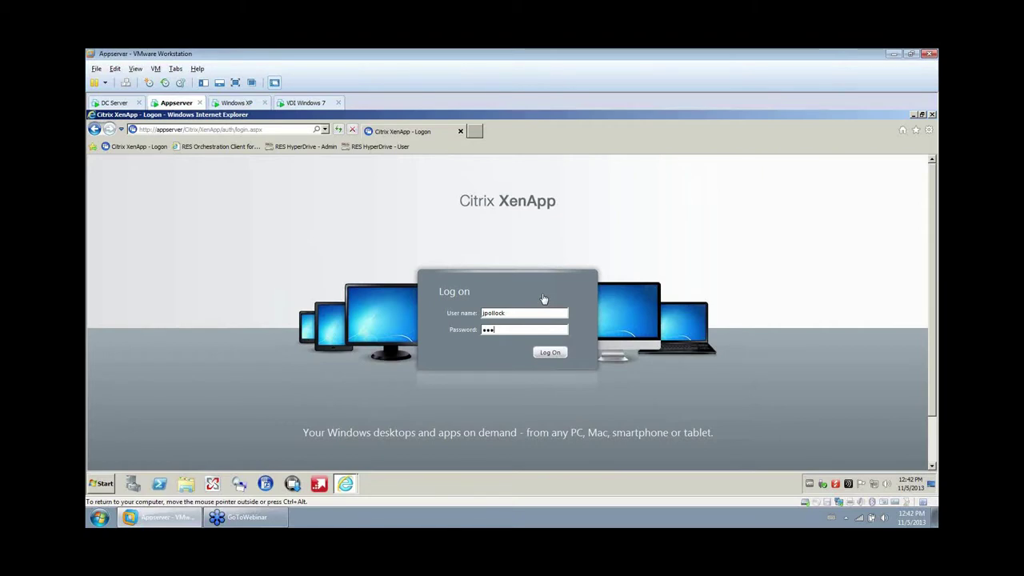
Log on to Citrix XenApp with the new user's credentials, then go to Windows 7.
left_click(549, 353)
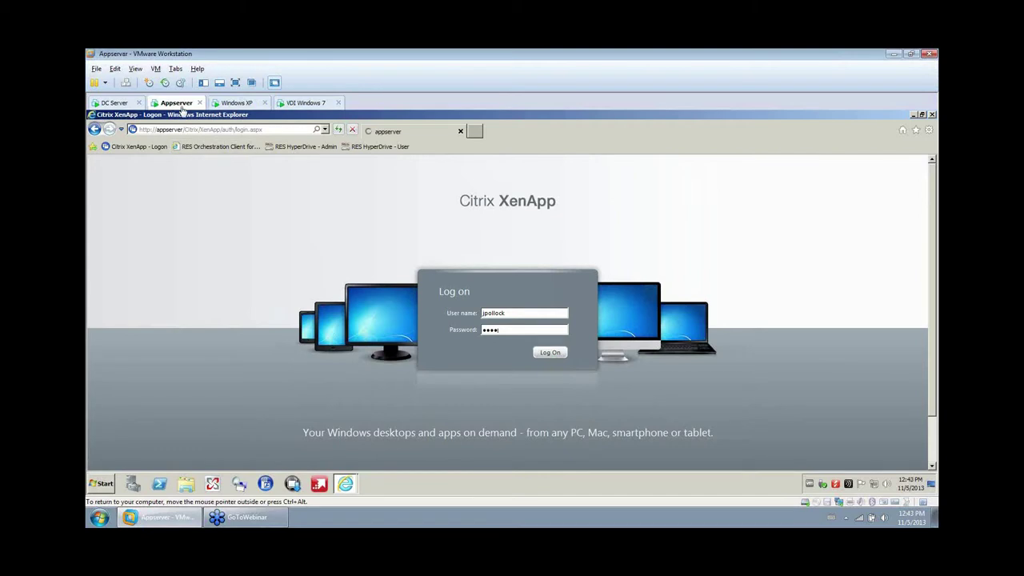
left_click(303, 104)
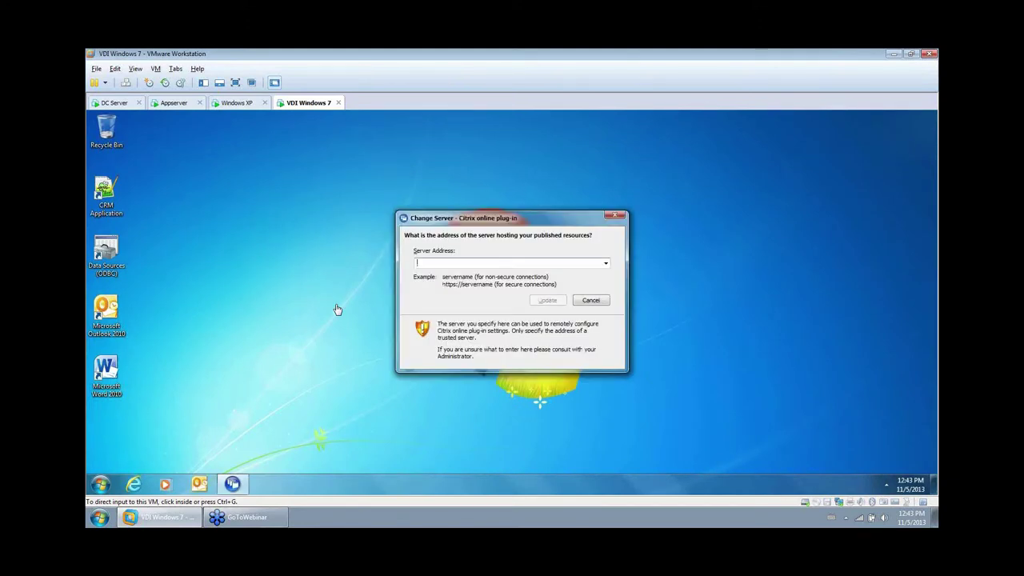
Dismiss the Citrix server address prompt and expand Microsoft Office in All Programs.
left_click(608, 215)
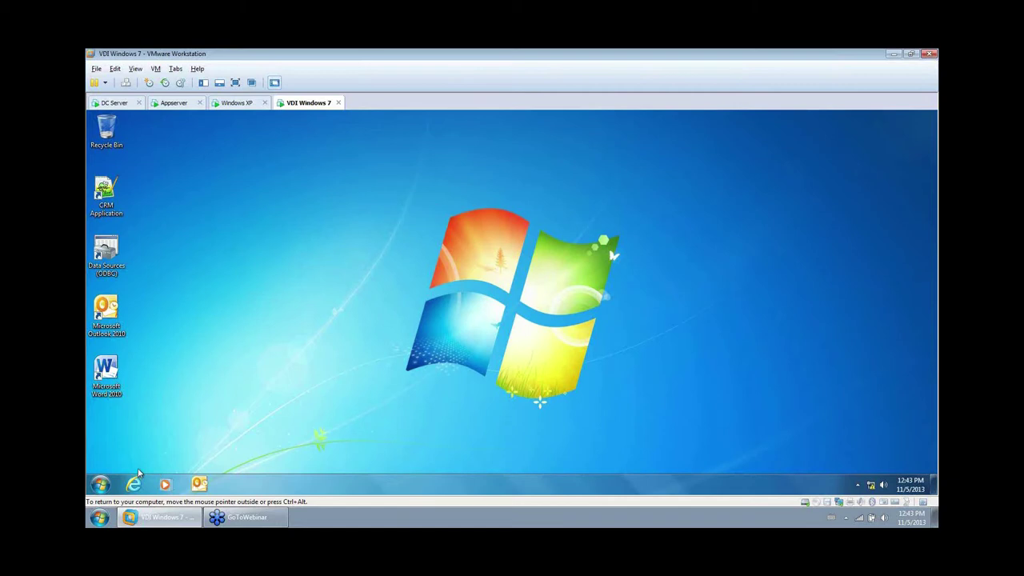
left_click(100, 485)
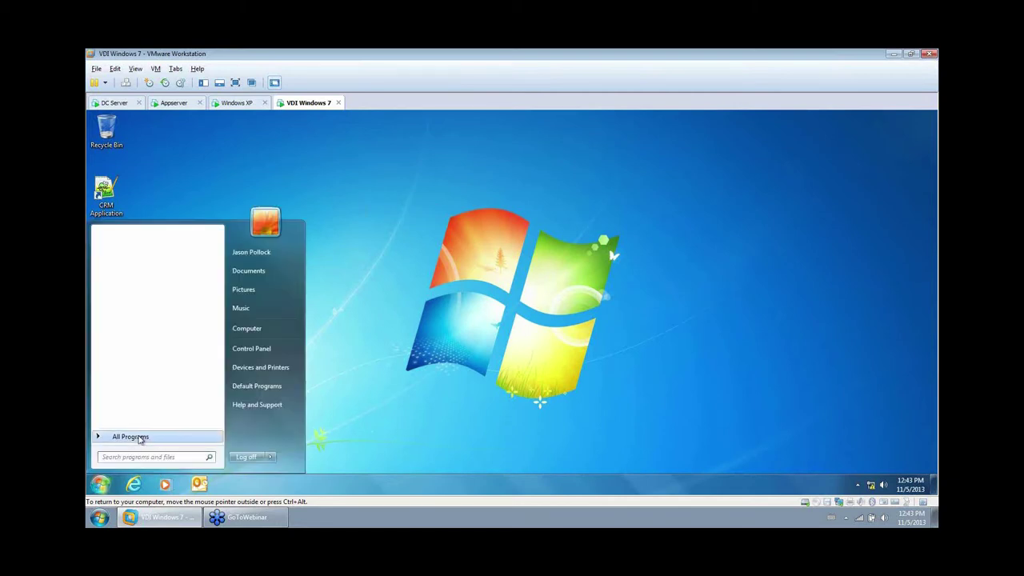
left_click(136, 434)
left_click(144, 322)
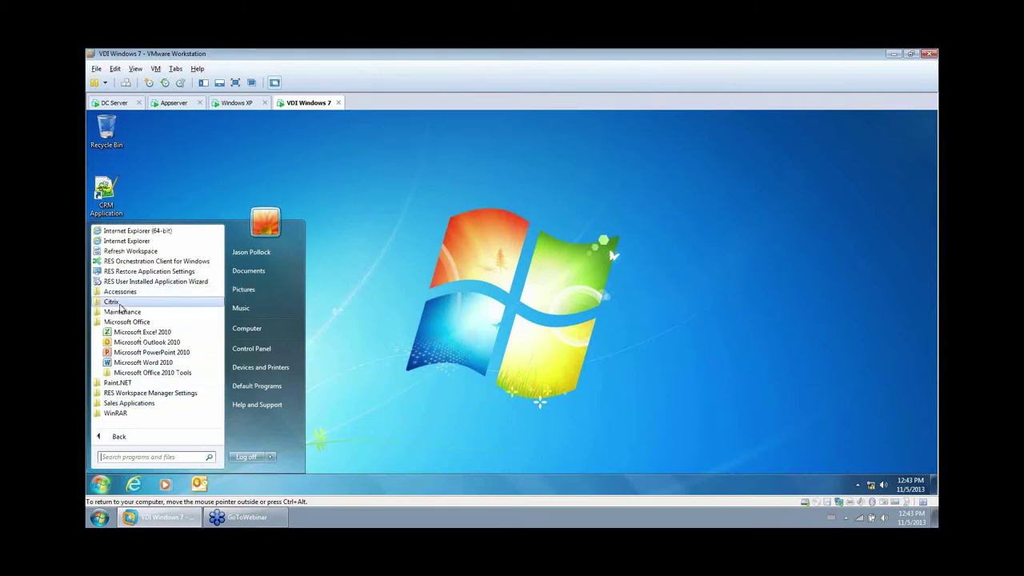
Inspect the H:, S: and Z: network drives in Computer, then open Devices and Printers.
left_click(248, 330)
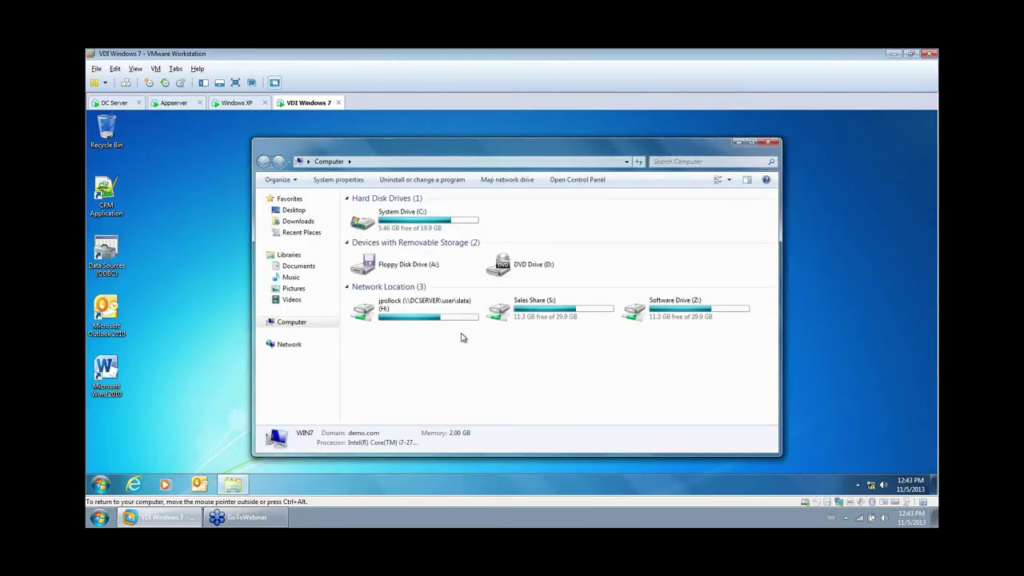
left_click(400, 308)
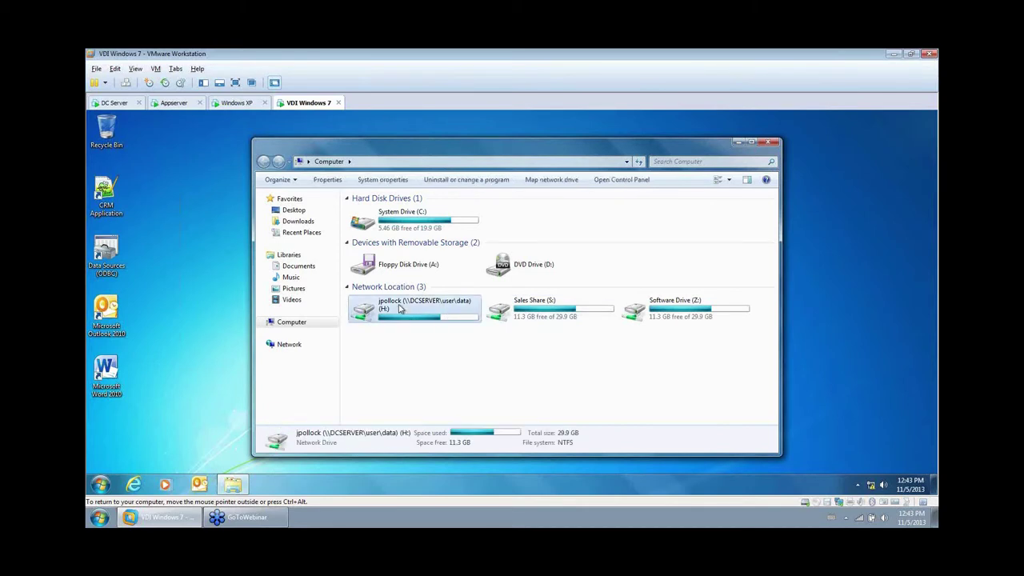
left_click(553, 316)
left_click(680, 314)
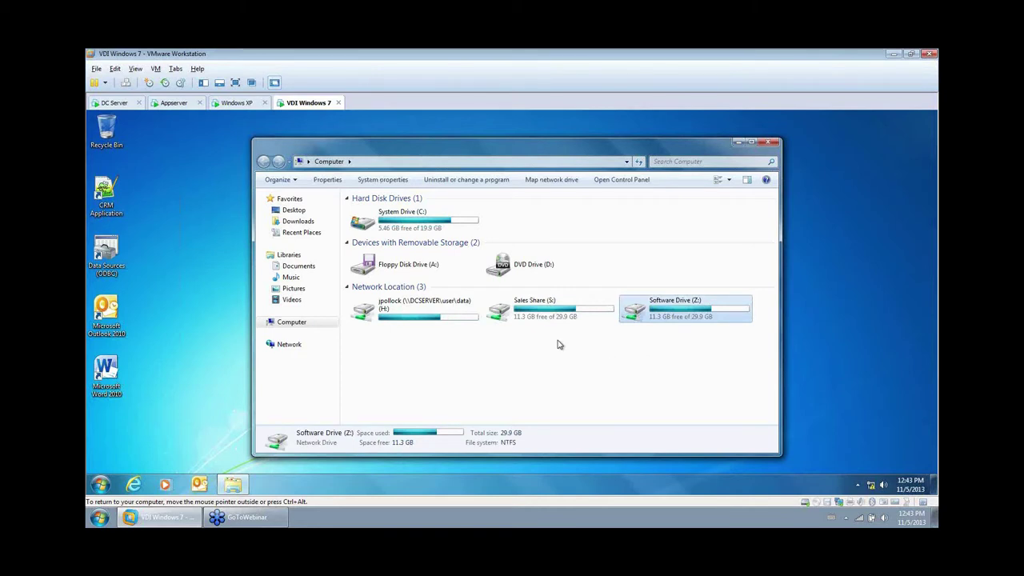
left_click(530, 312)
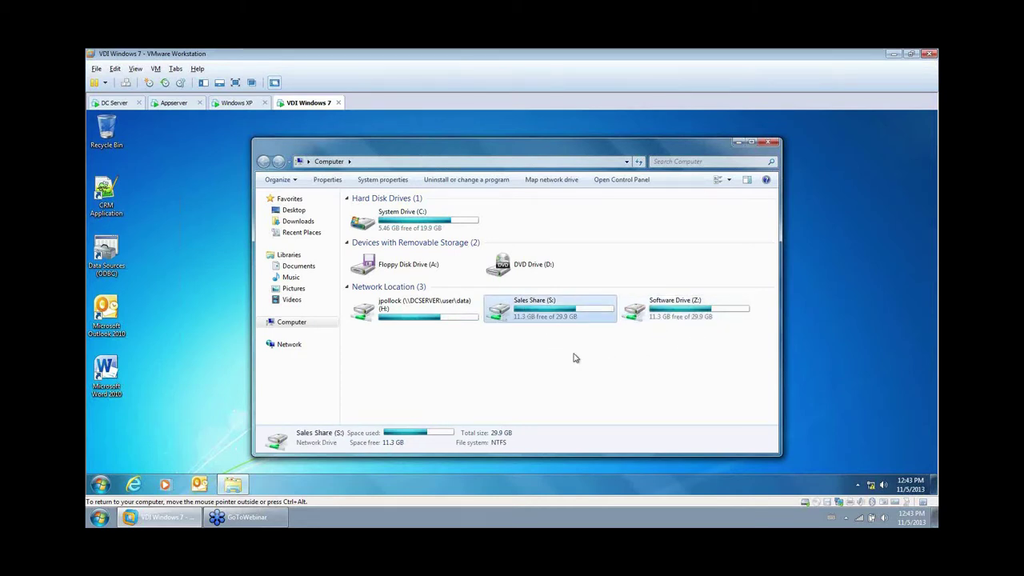
left_click(675, 316)
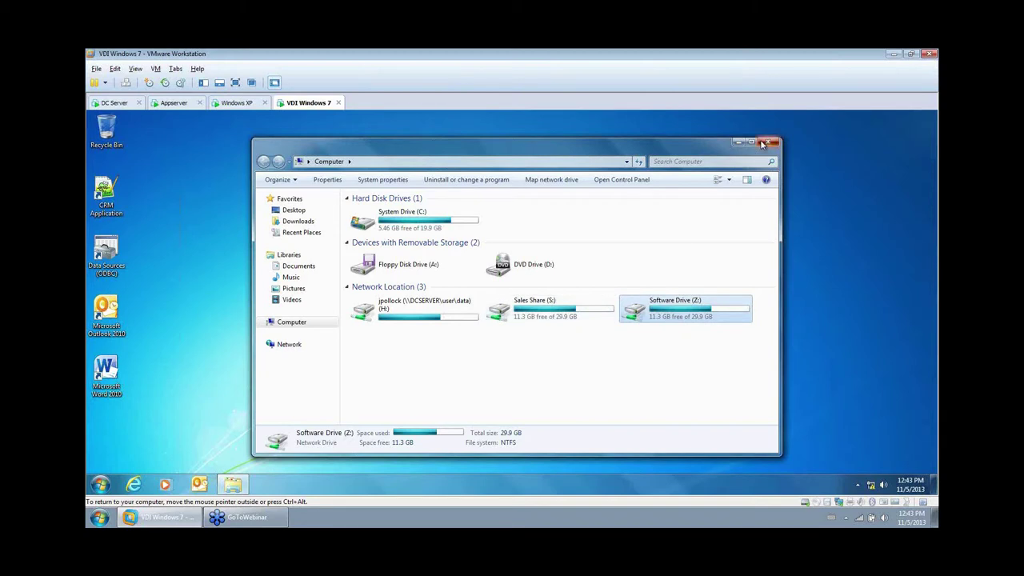
left_click(769, 142)
left_click(100, 484)
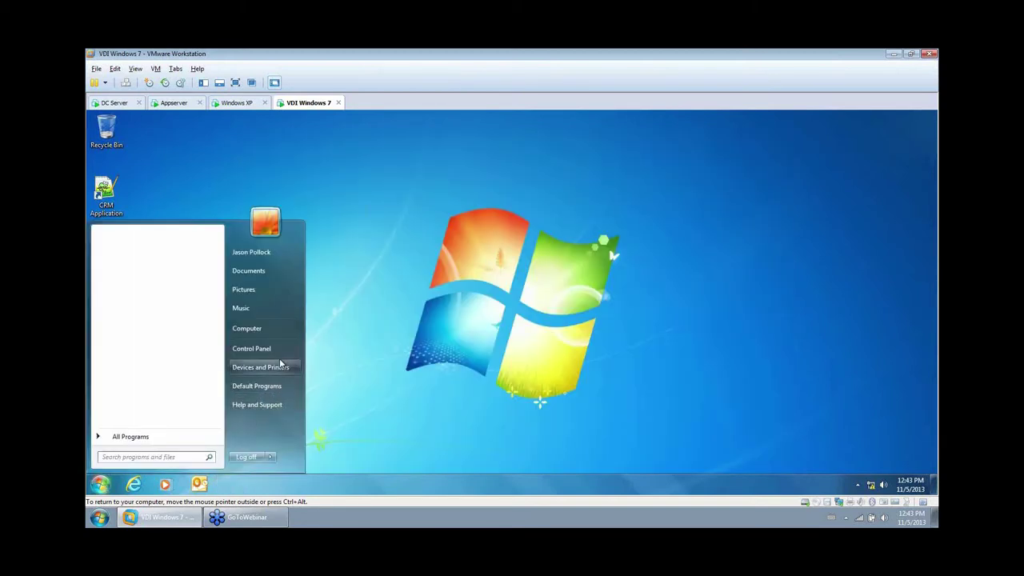
left_click(276, 366)
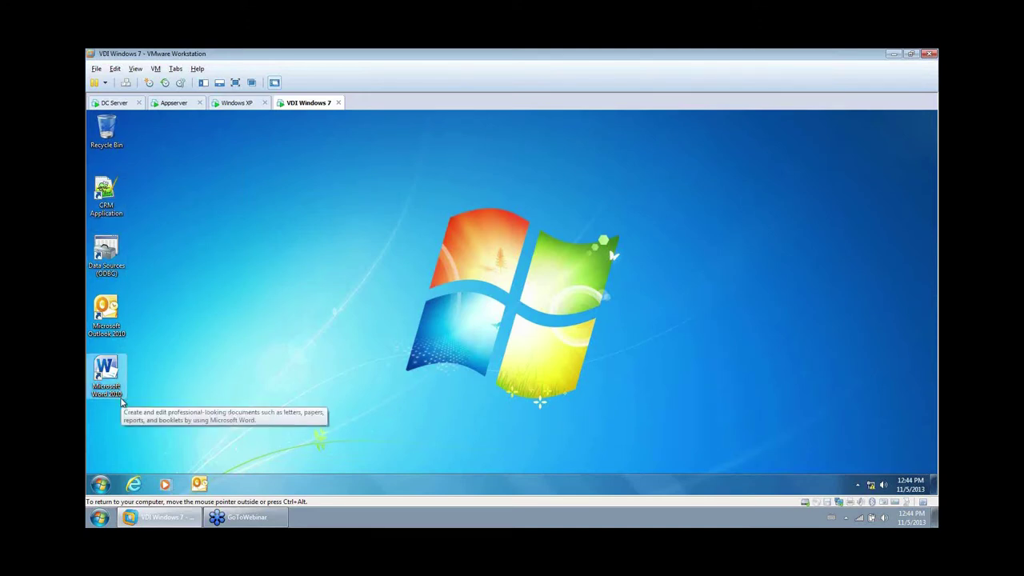
Delete the Word 2010 desktop shortcut, then run Refresh Workspace from the Recycle Bin menu.
right_click(100, 368)
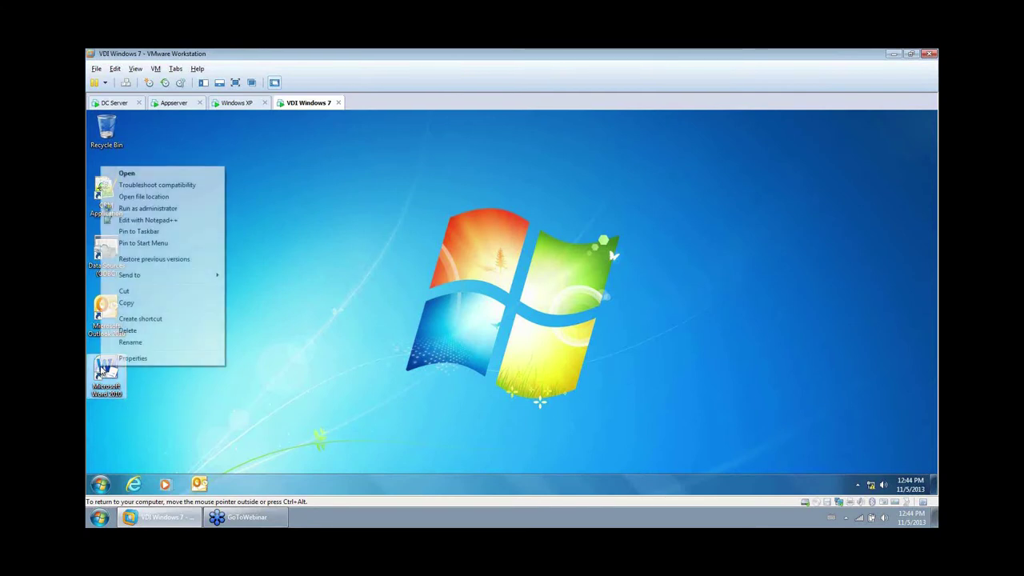
left_click(135, 331)
left_click(558, 344)
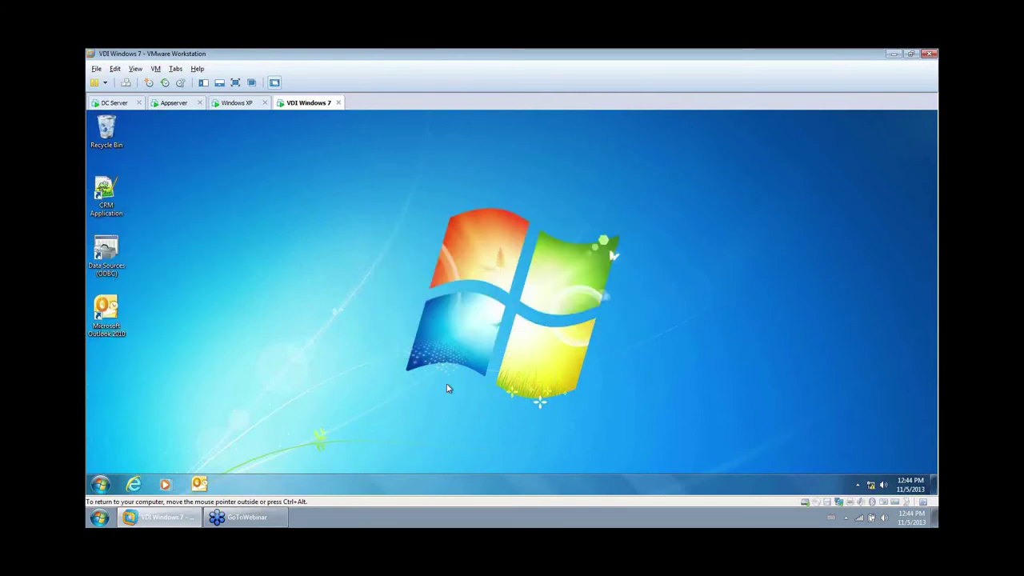
right_click(128, 151)
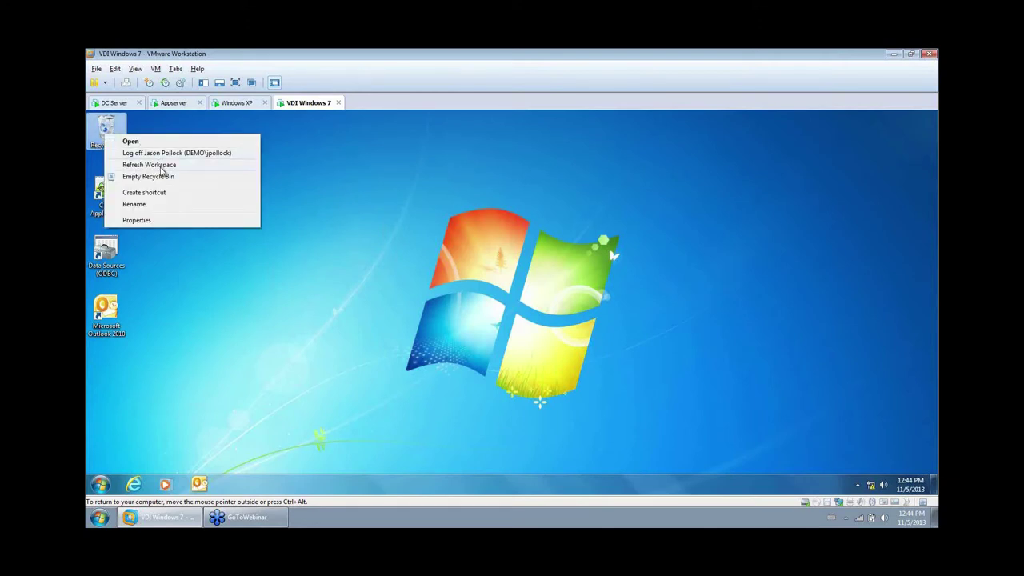
left_click(164, 171)
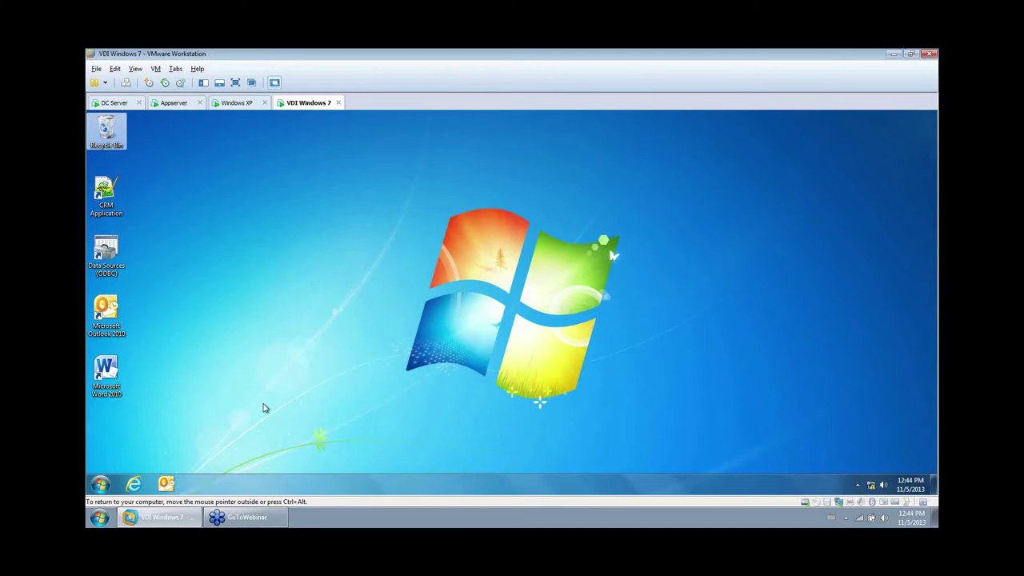
Confirm the ODBC User DSN list is still empty, then launch the CRM Application.
left_click(215, 359)
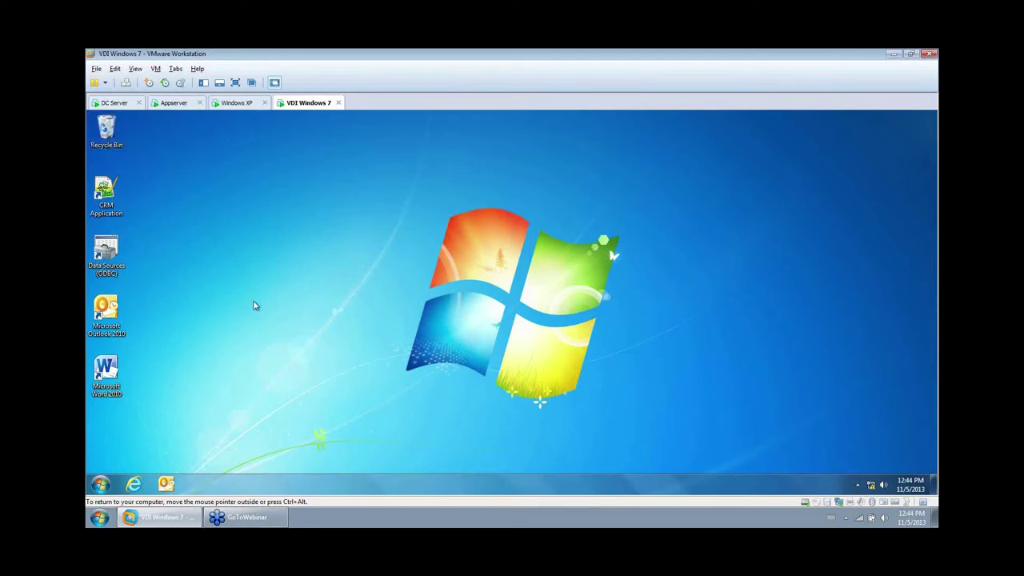
left_click(98, 486)
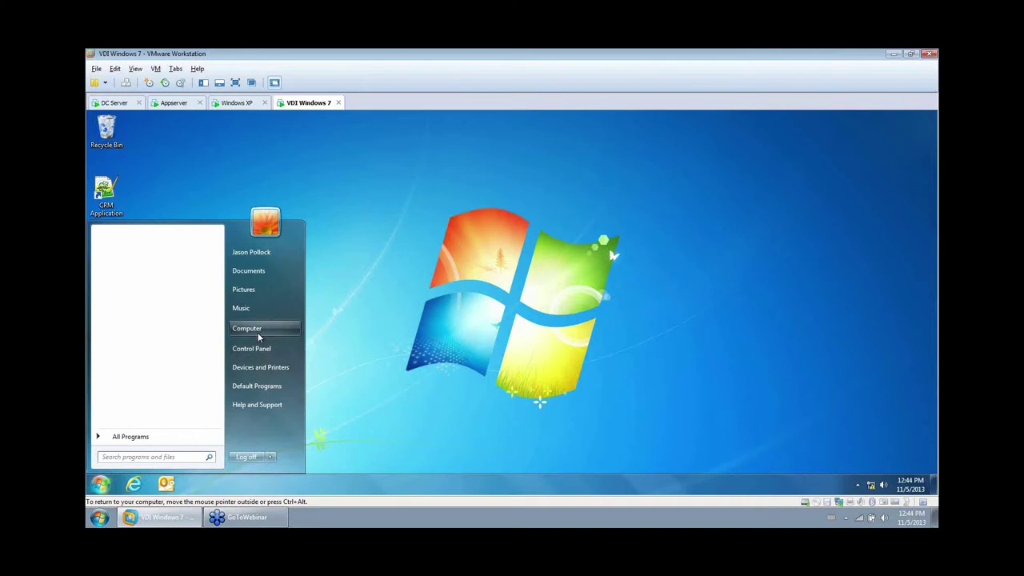
left_click(257, 331)
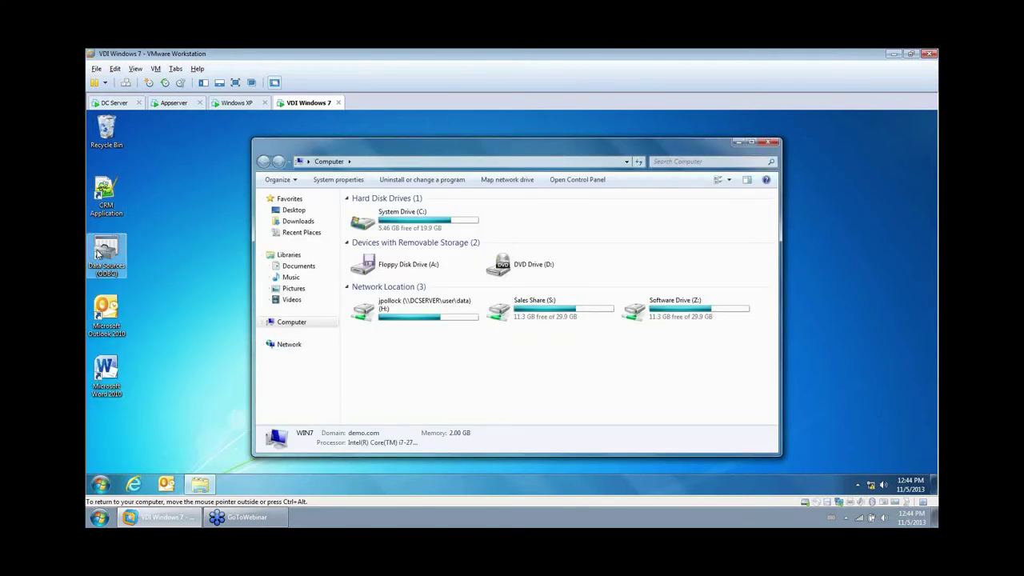
double_click(100, 253)
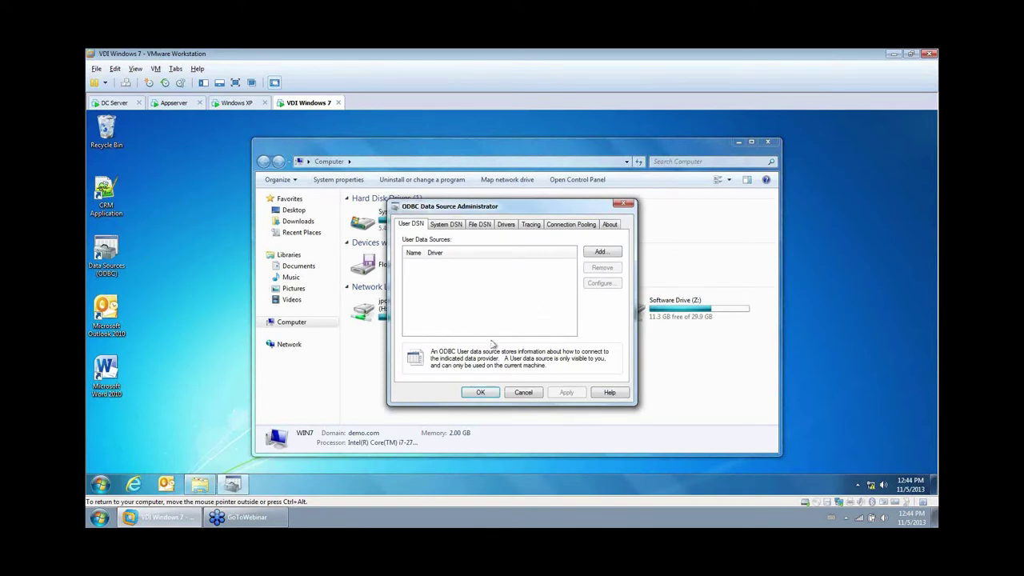
left_click(524, 392)
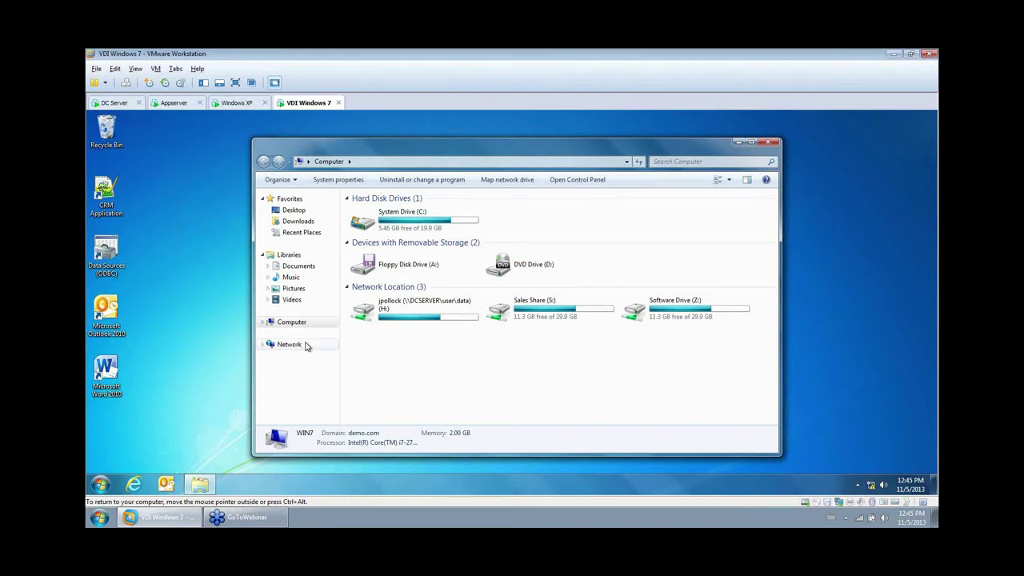
left_click(112, 200)
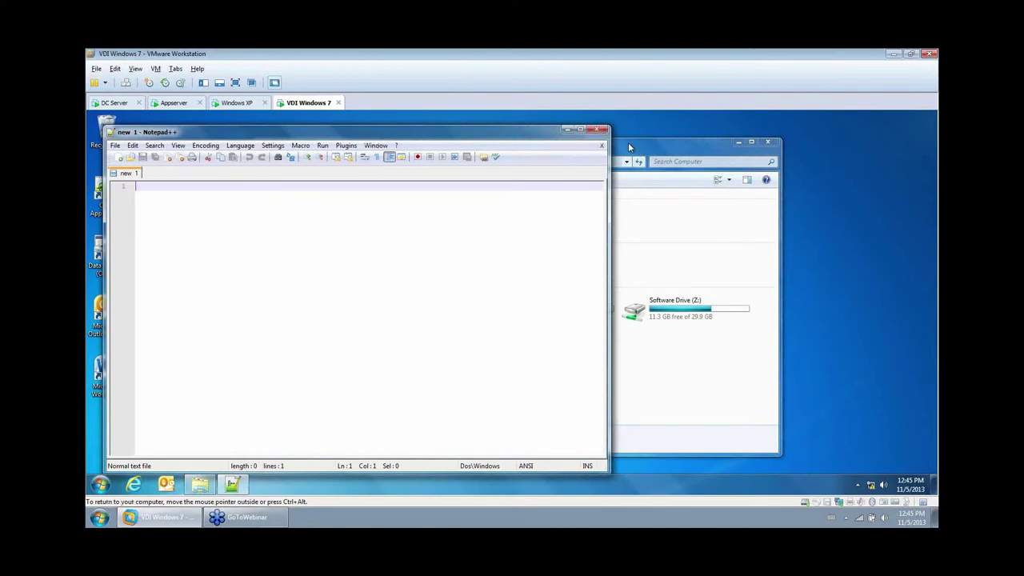
Check that CRM Drive L: and the 'CRM Database' SQL Server DSN now exist, then start Word 2010.
left_click(598, 130)
left_click(432, 340)
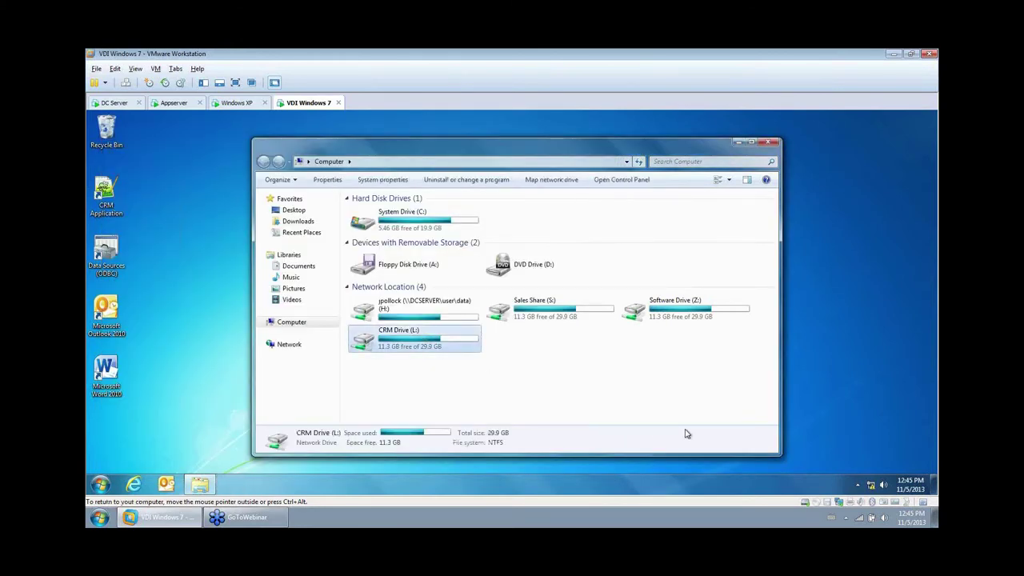
left_click(113, 241)
double_click(113, 241)
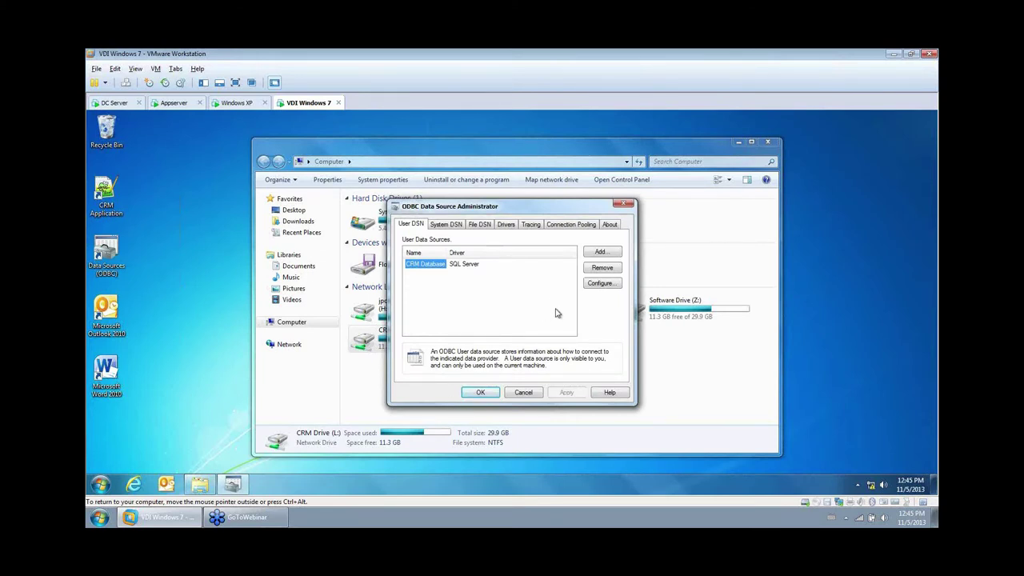
left_click(523, 392)
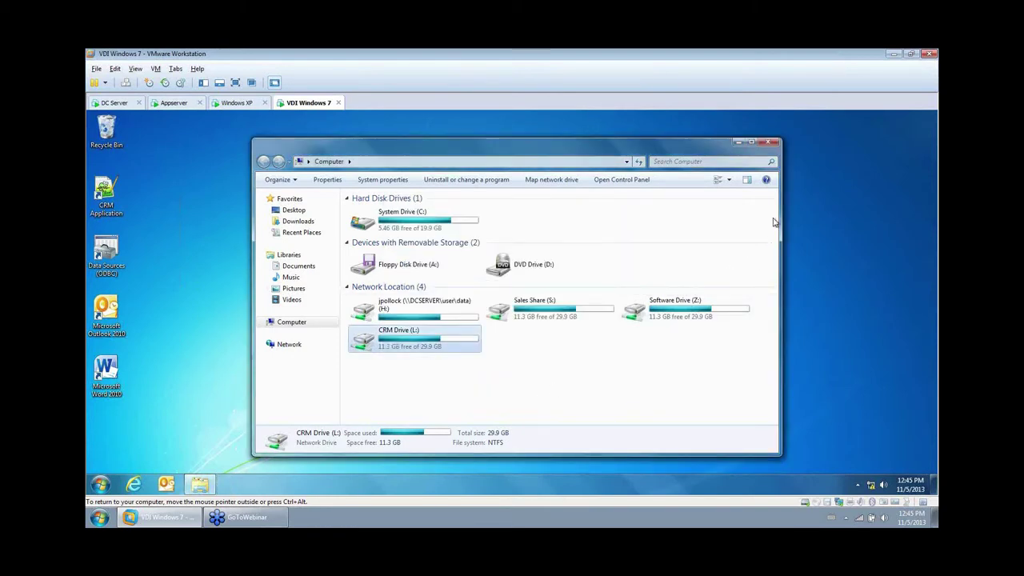
left_click(770, 142)
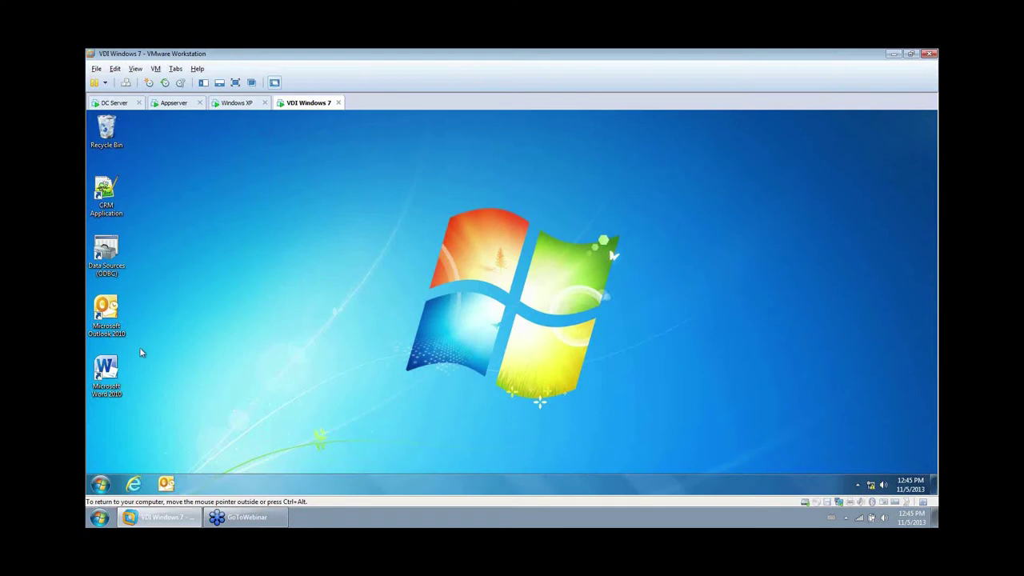
double_click(102, 367)
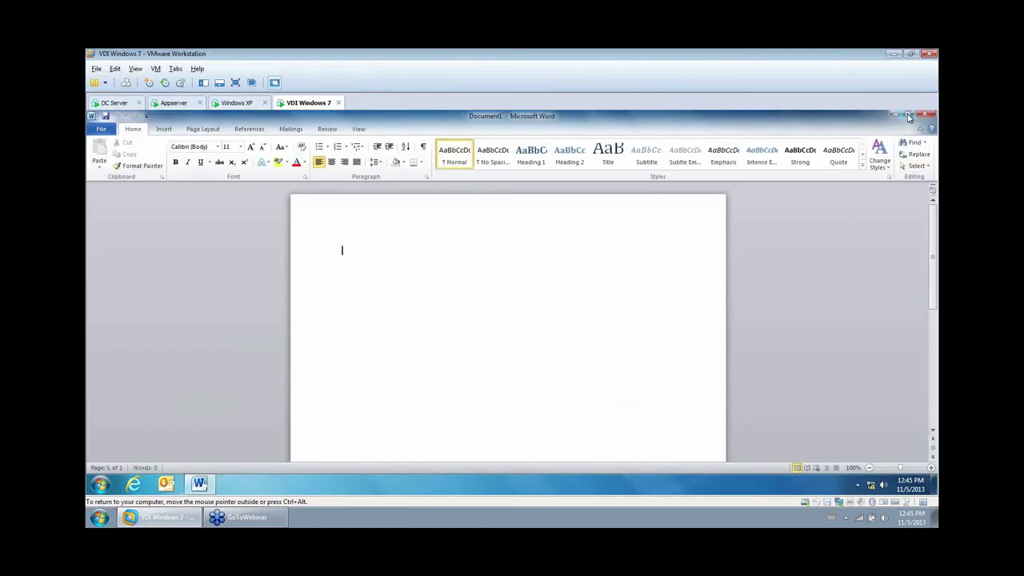
Switch Word's colour scheme to Black, then shrink the window and centre it.
left_click(908, 116)
left_click(118, 144)
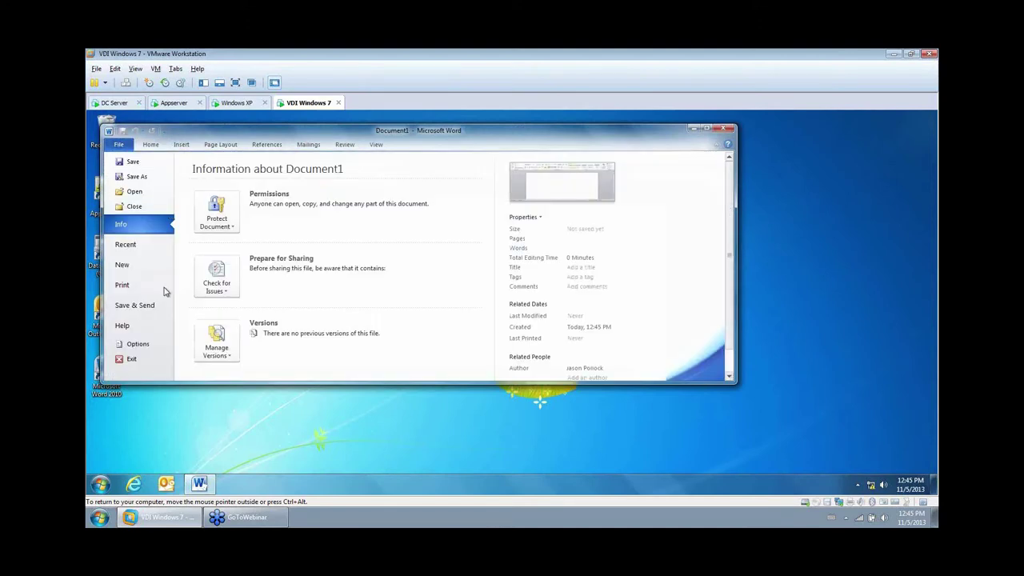
left_click(137, 344)
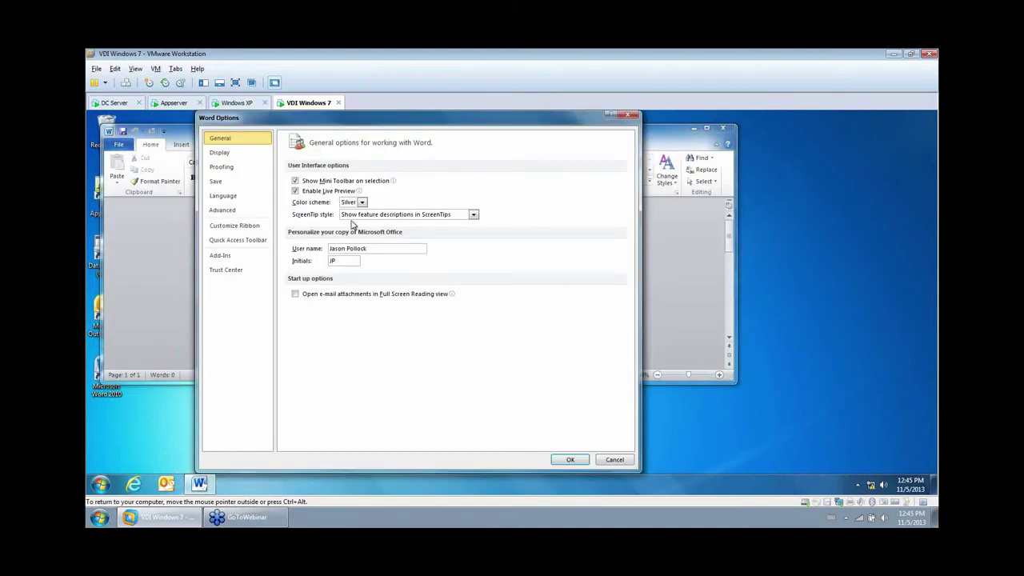
left_click(363, 204)
left_click(347, 232)
left_click(569, 459)
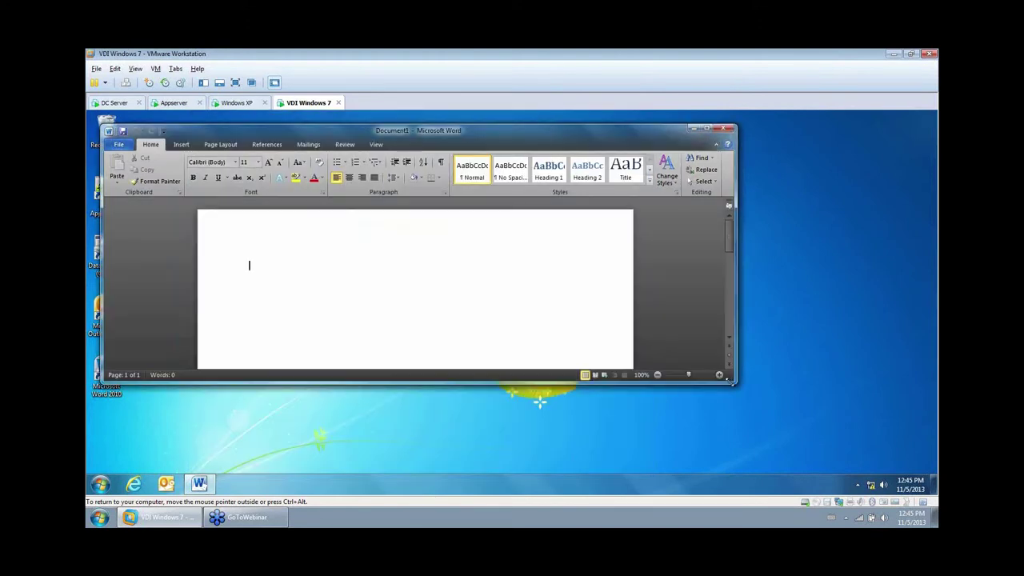
left_click_drag(733, 382, 490, 336)
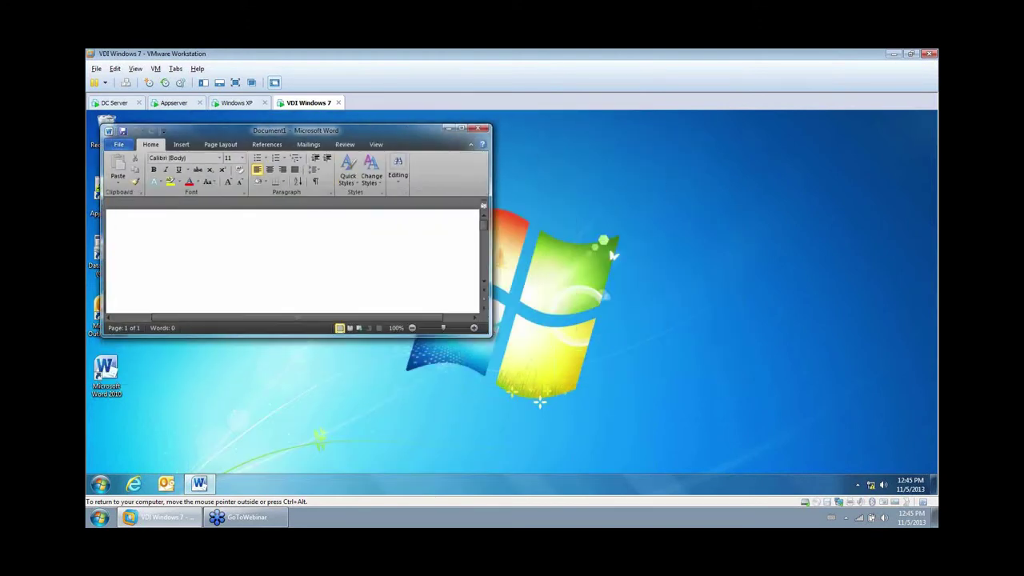
left_click_drag(407, 131, 648, 135)
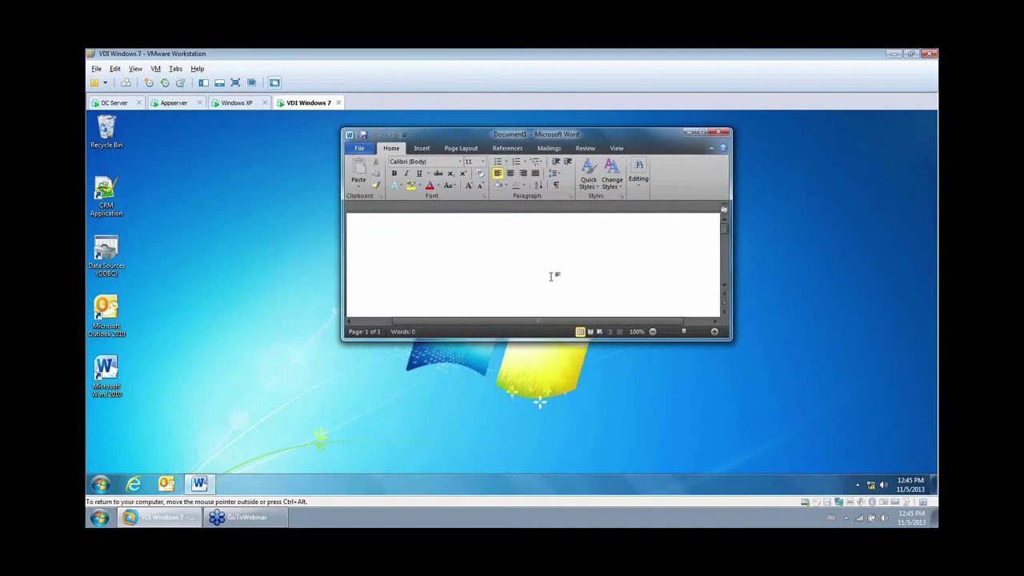
Type 'irwasshere', add it to the dictionary, and close Document1 without saving.
type("irwasshere")
right_click(400, 272)
left_click(445, 318)
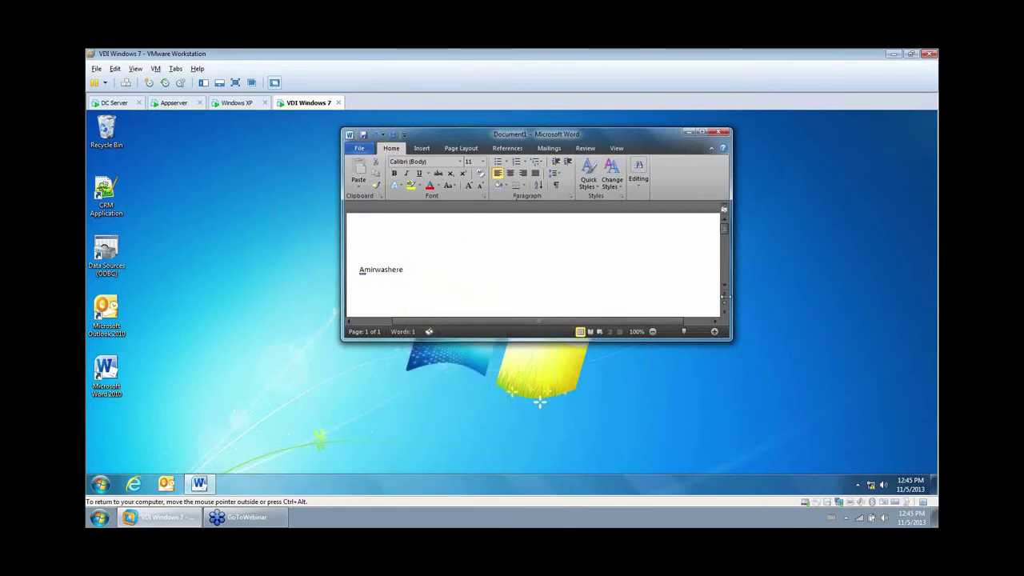
left_click(723, 132)
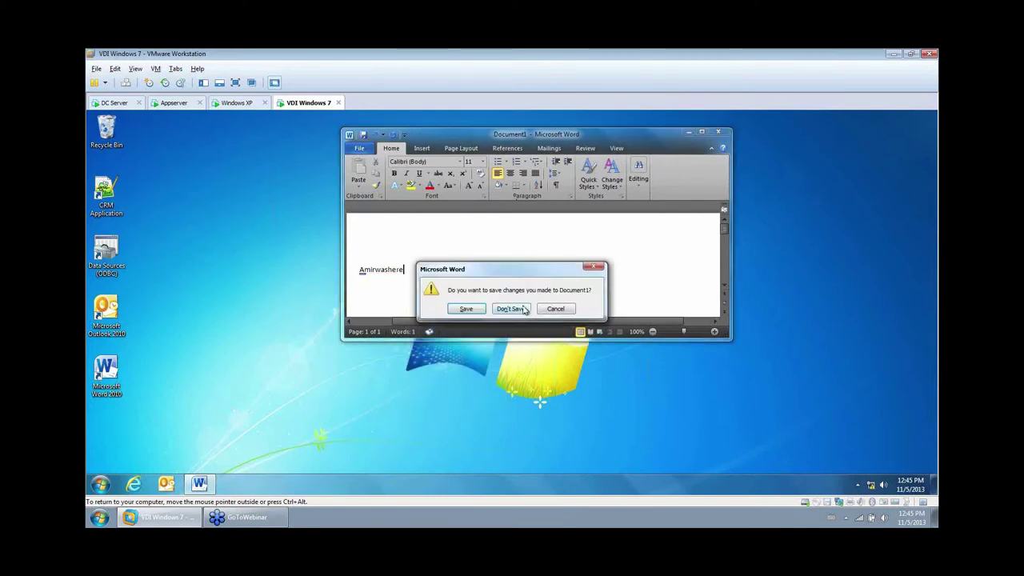
left_click(524, 310)
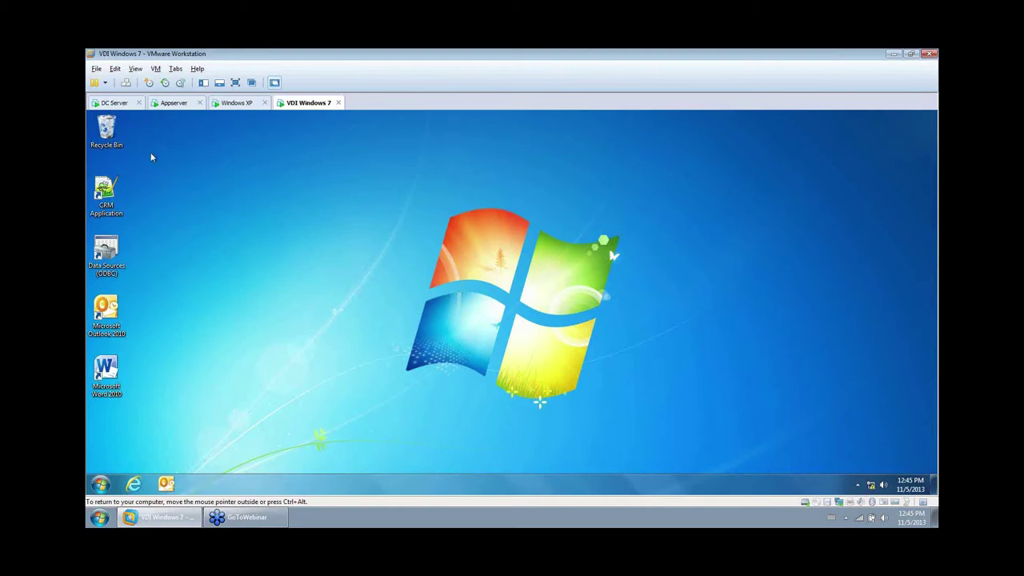
Launch Word 2010 from Citrix on the Appserver and add 'amirwashere' to the dictionary.
left_click(173, 103)
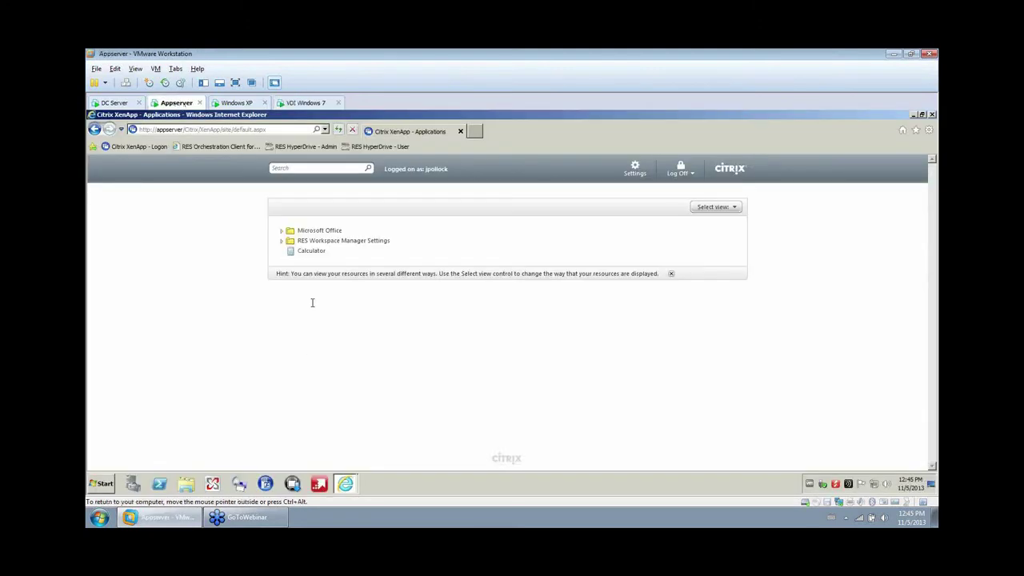
left_click(281, 231)
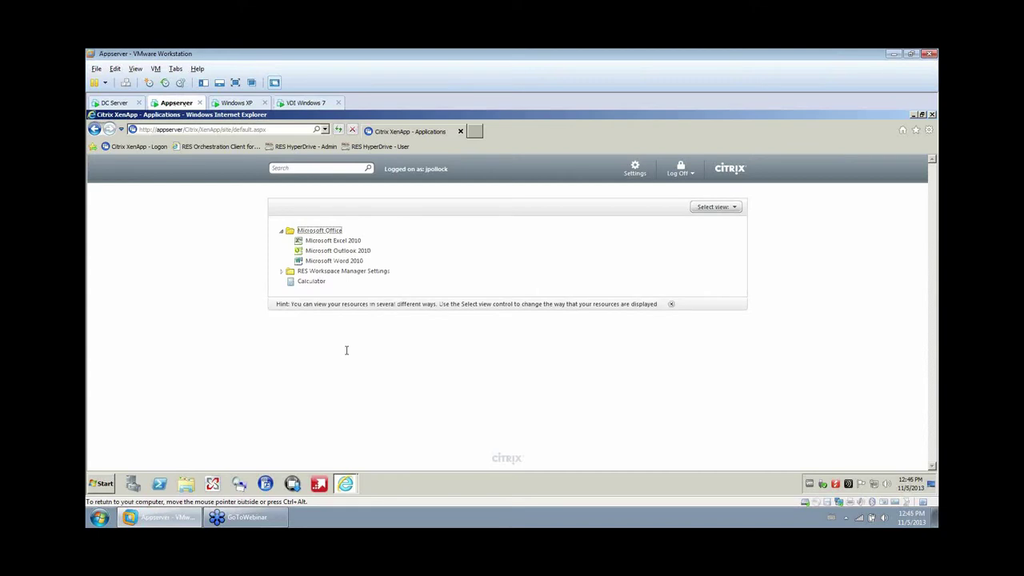
left_click(356, 263)
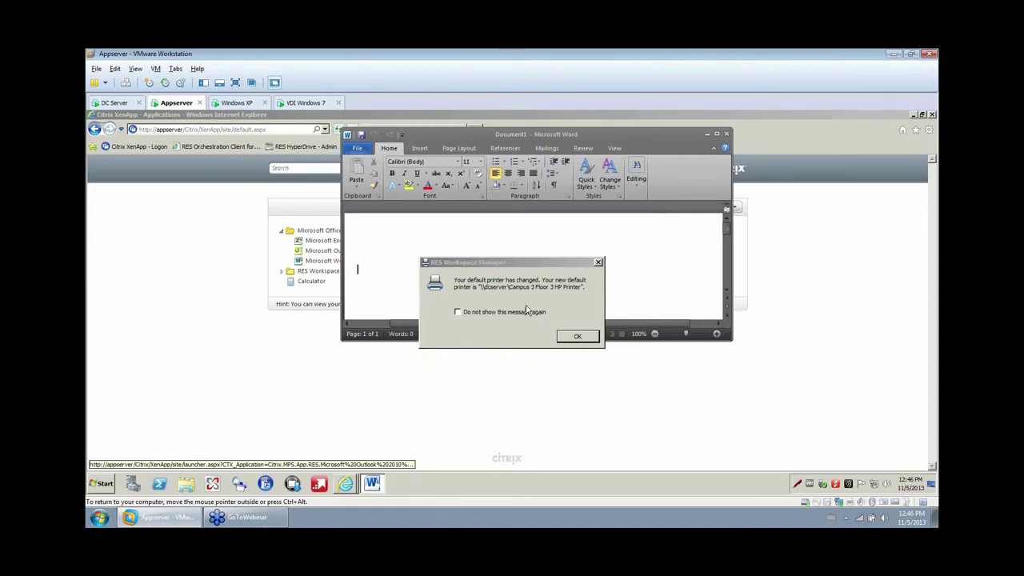
left_click(576, 336)
type("amirwashere")
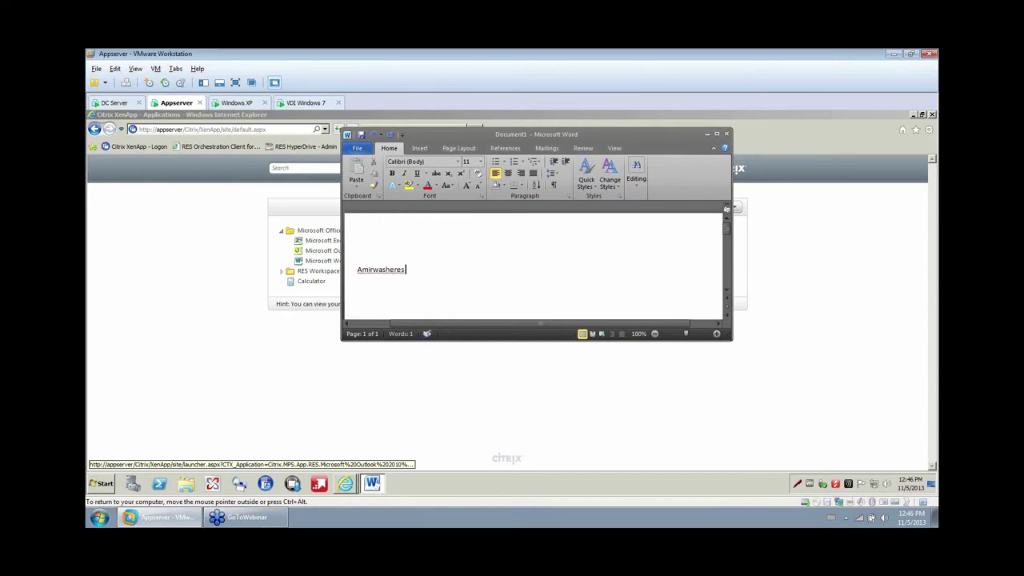
right_click(385, 271)
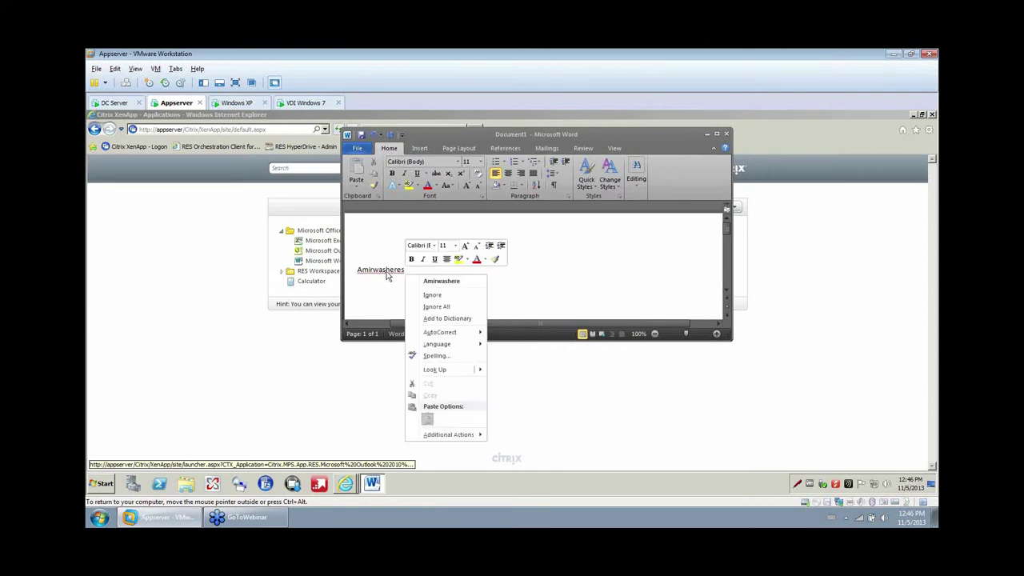
left_click(444, 319)
Set Word's colour scheme to Silver, then close Document1 without saving.
left_click(360, 149)
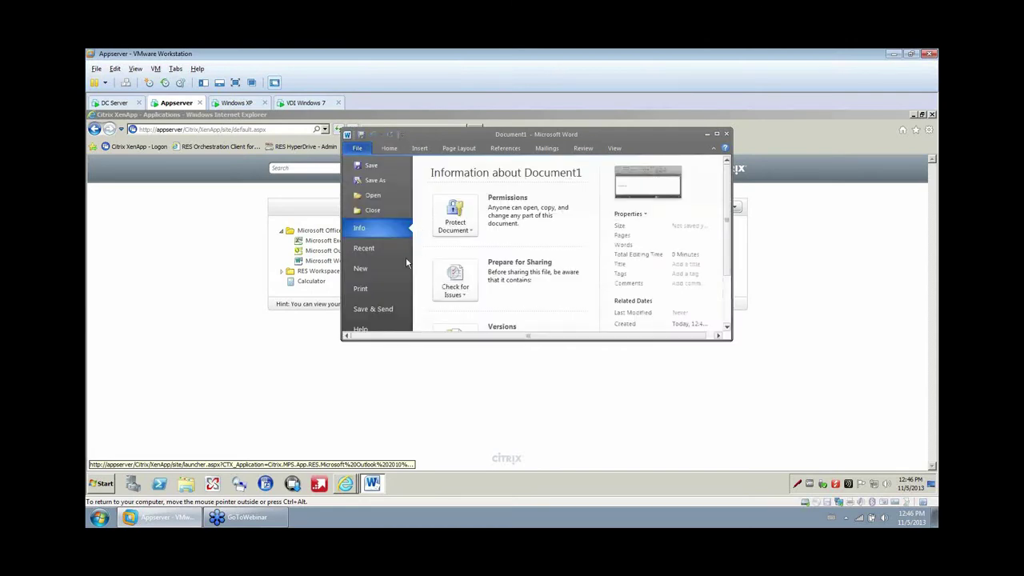
scroll(370, 290, "down", 1)
left_click(376, 274)
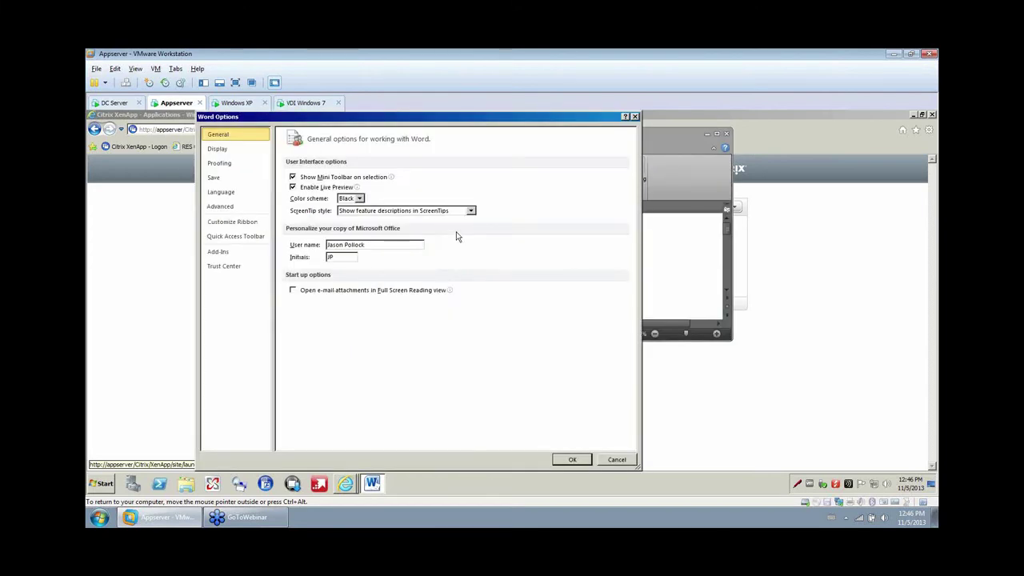
left_click(352, 199)
left_click(350, 217)
left_click(567, 462)
left_click_drag(731, 340, 582, 462)
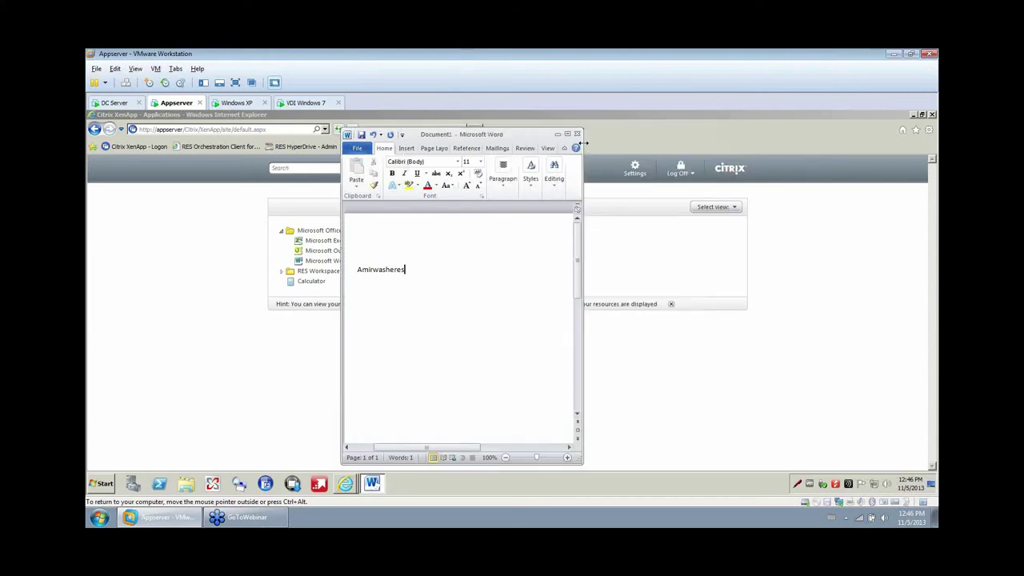
left_click(578, 136)
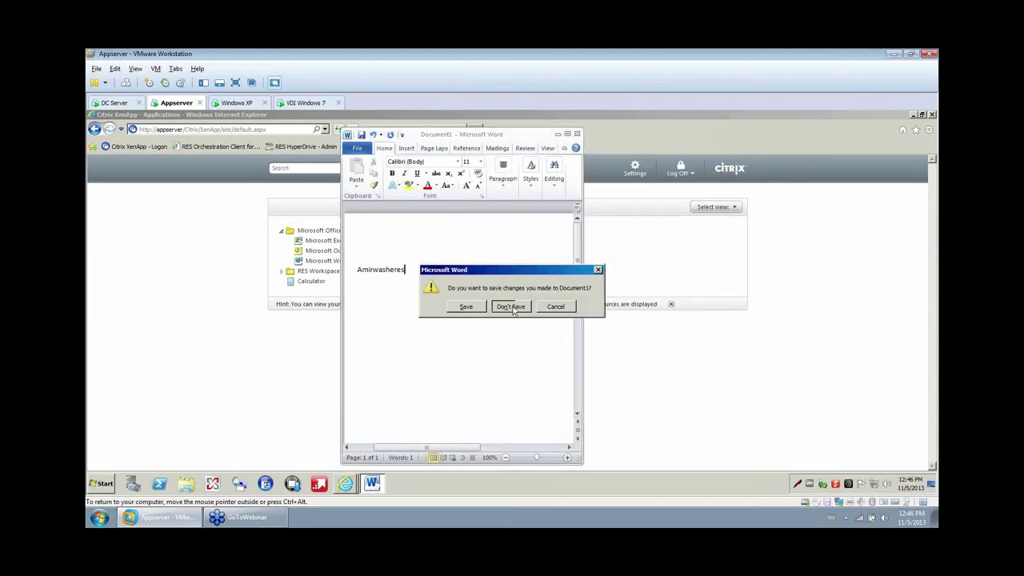
left_click(504, 307)
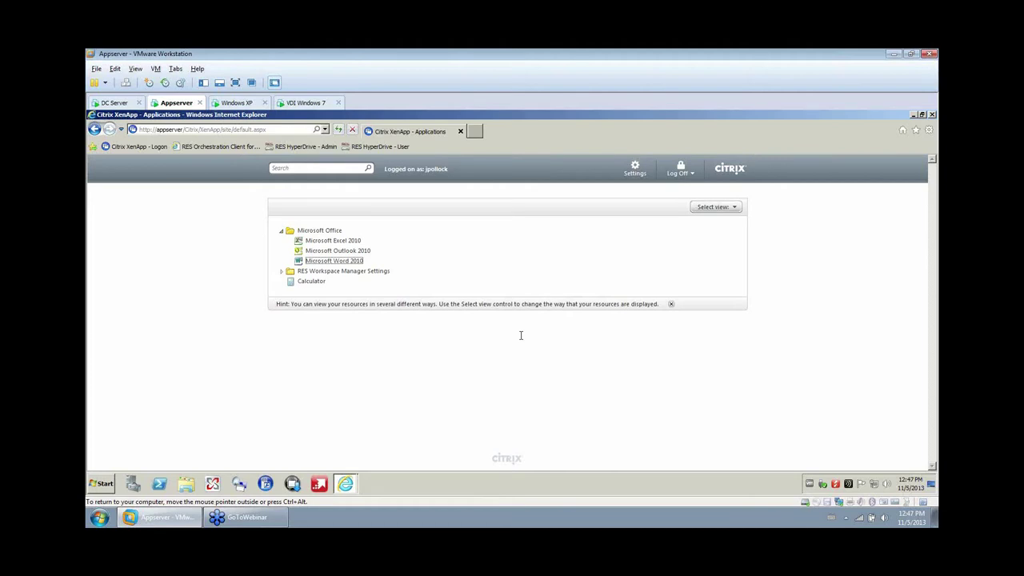
On Windows XP, start Word 2010 from All Programs > Microsoft Office.
left_click(236, 103)
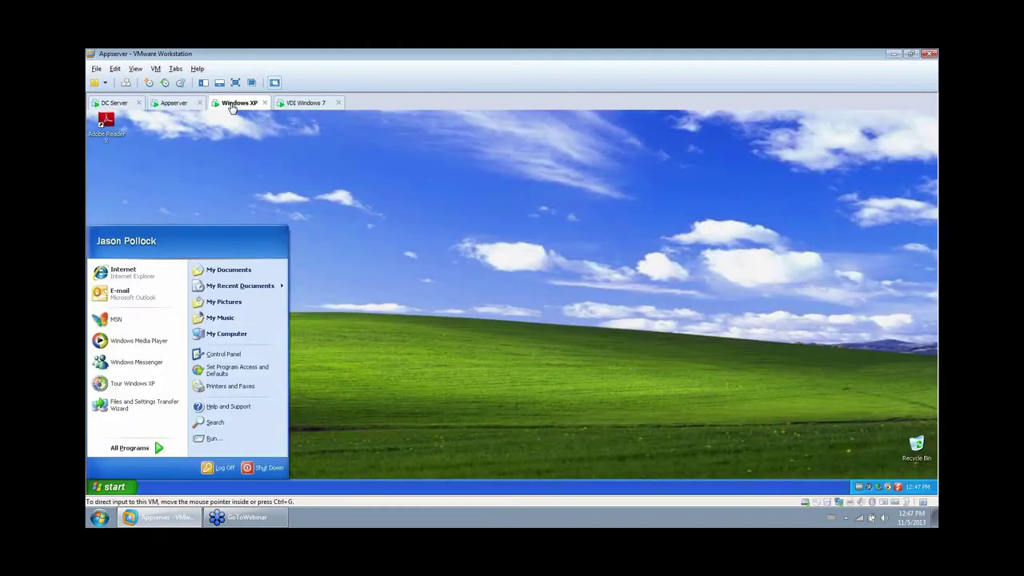
left_click(122, 488)
left_click(120, 488)
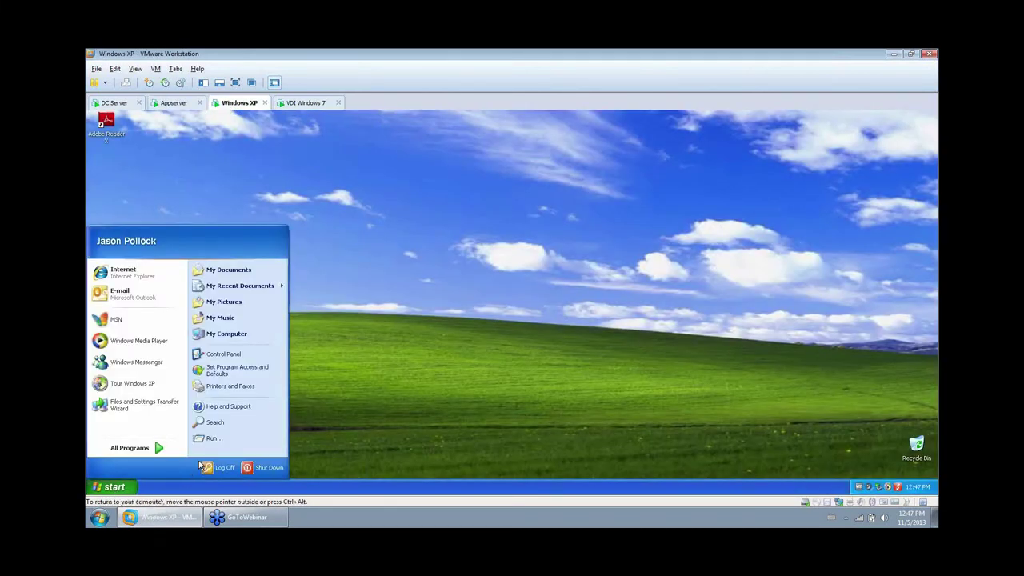
mouse_move(147, 448)
mouse_move(244, 342)
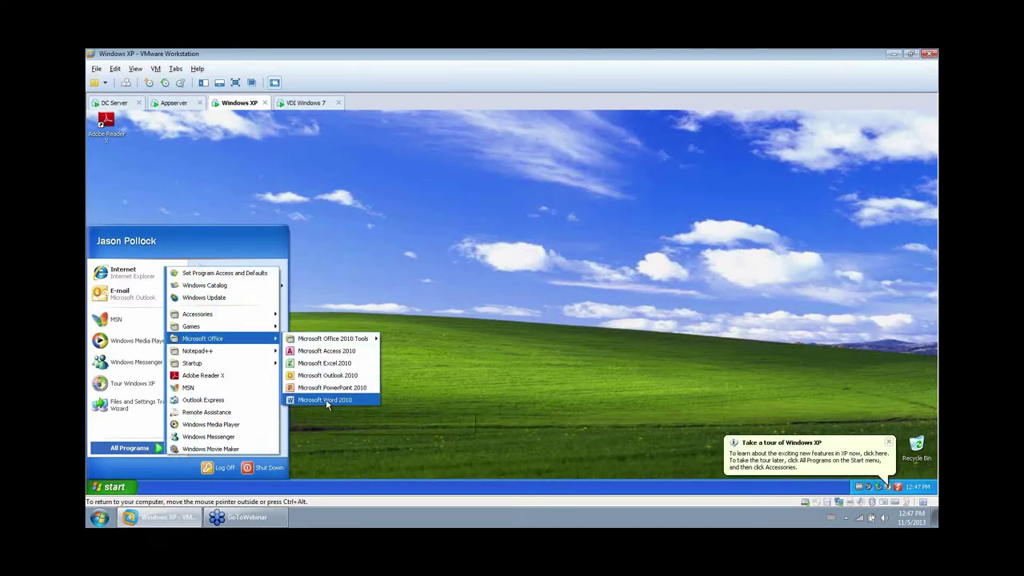
left_click(327, 400)
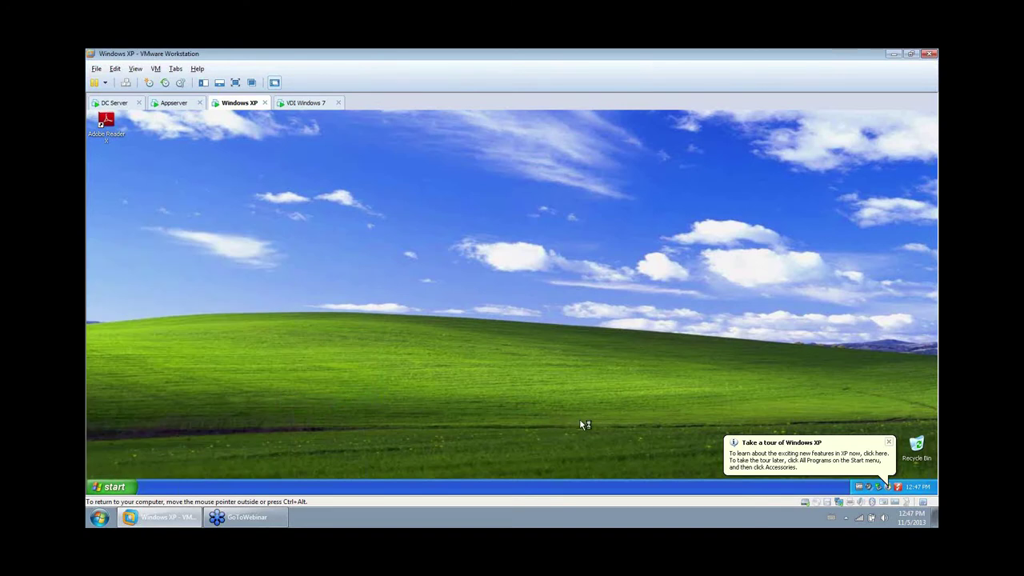
Type a test word, close Document1 without saving, and return to VDI Windows 7.
type("am")
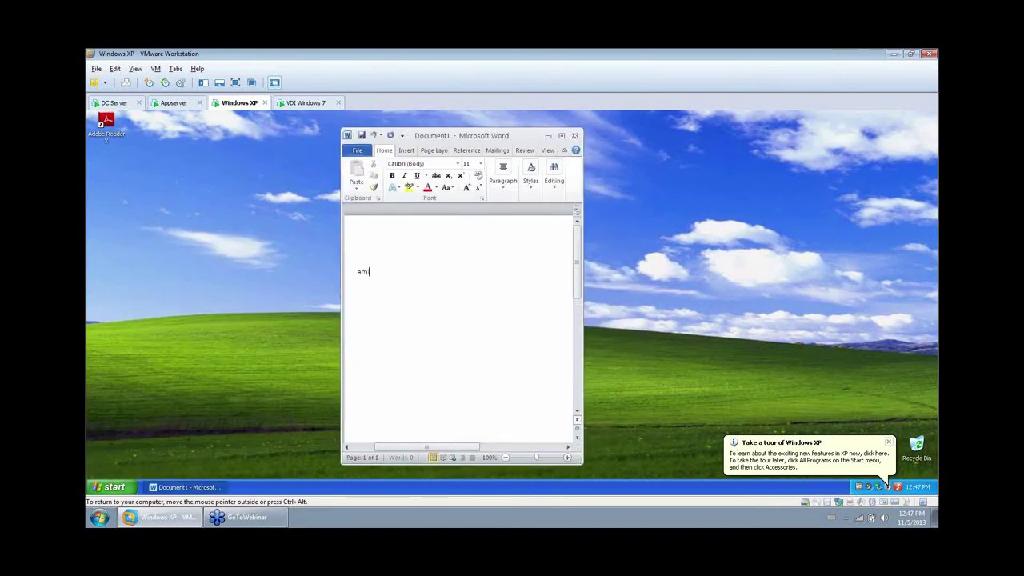
type("iwasheres")
key("Return")
key("BackSpace")
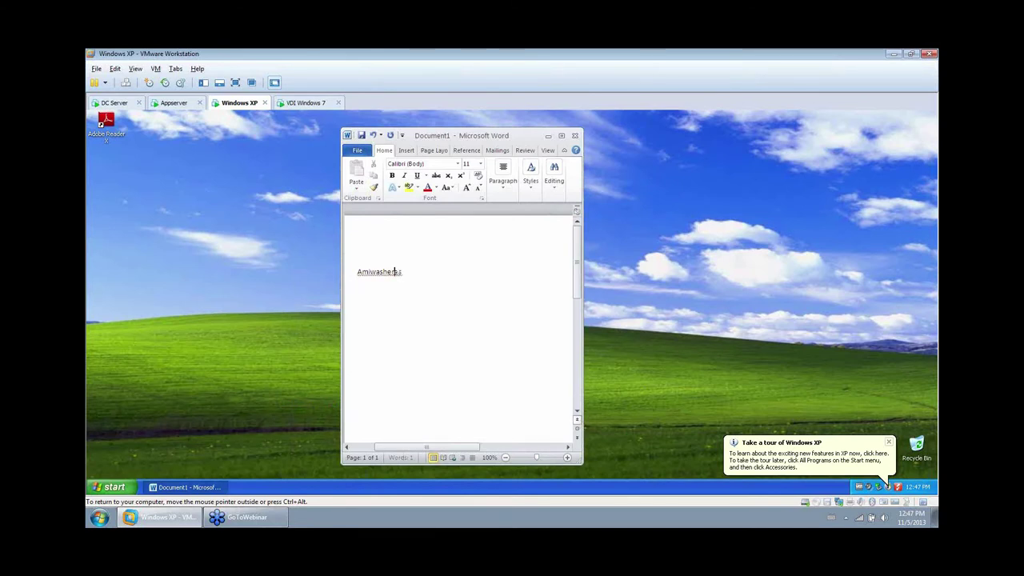
key("Left")
type("r")
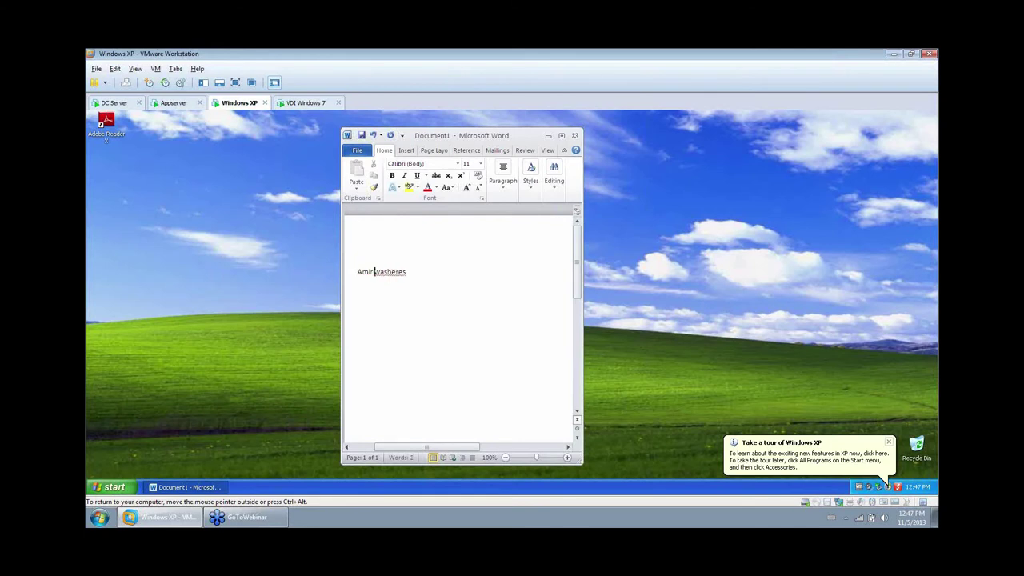
key("BackSpace")
left_click(574, 135)
left_click(513, 312)
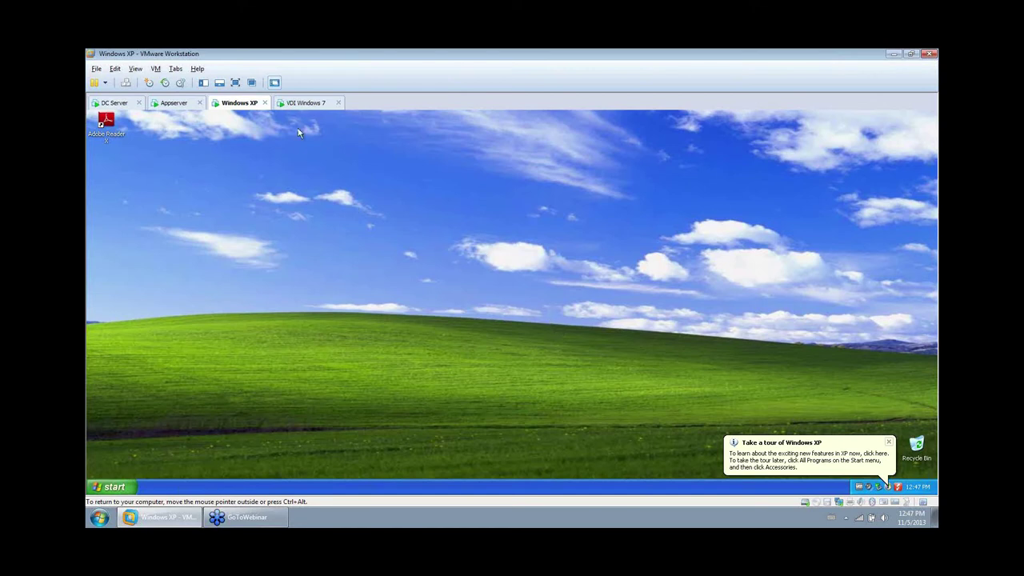
left_click(297, 102)
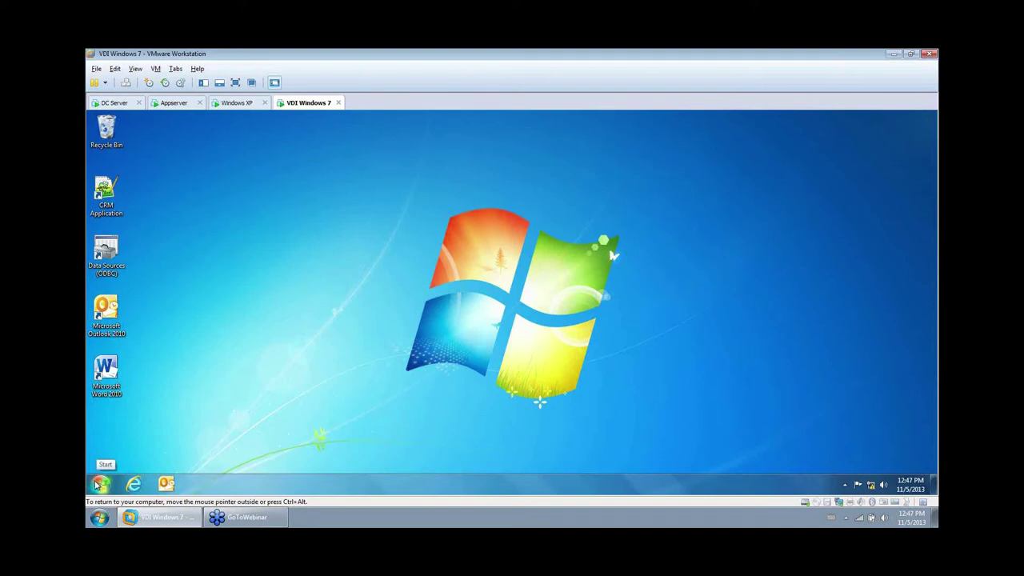
Browse the Windows 7 Start menu's All Programs list to check the installed programs.
left_click(97, 484)
left_click(140, 442)
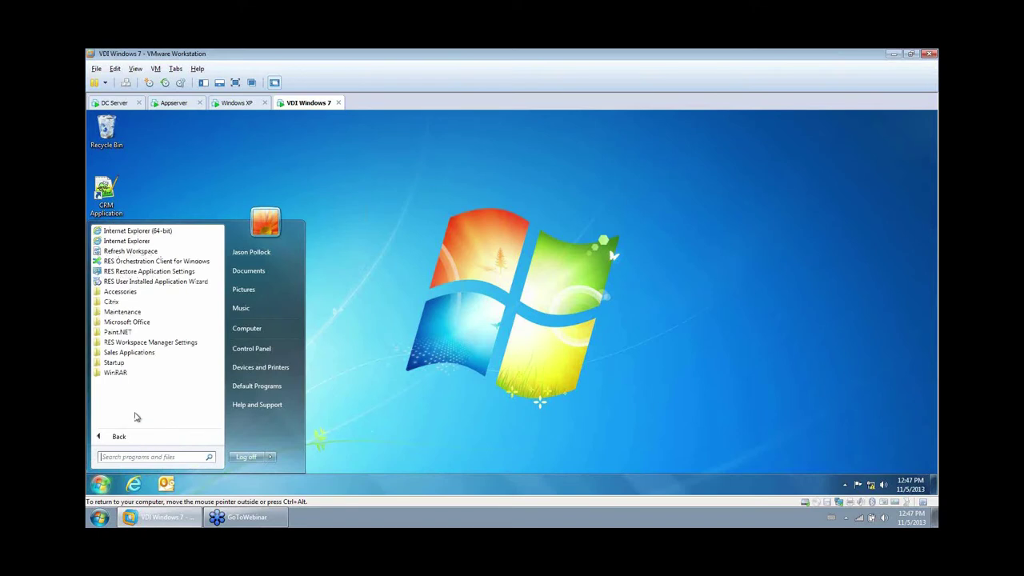
left_click(392, 373)
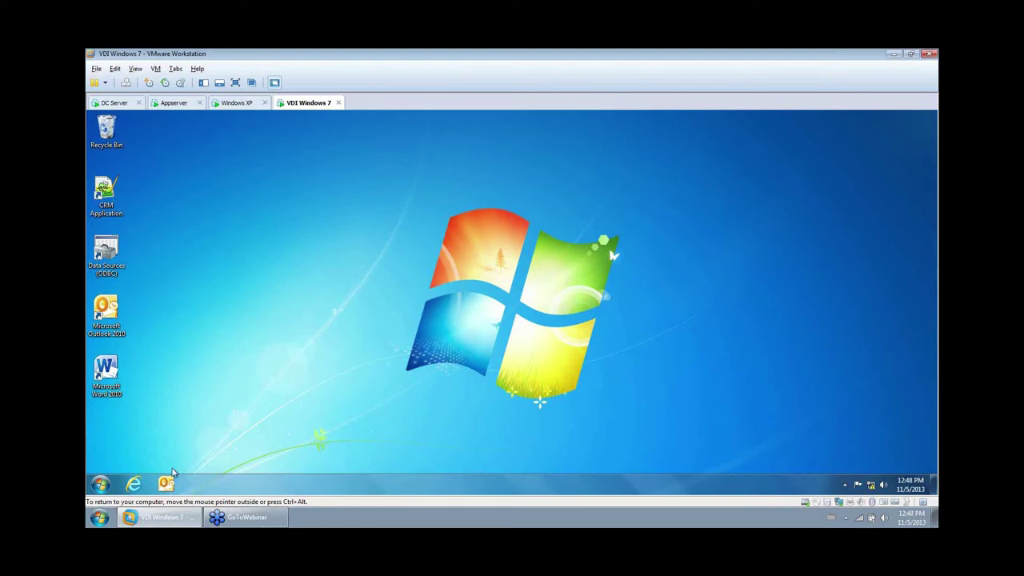
left_click(100, 484)
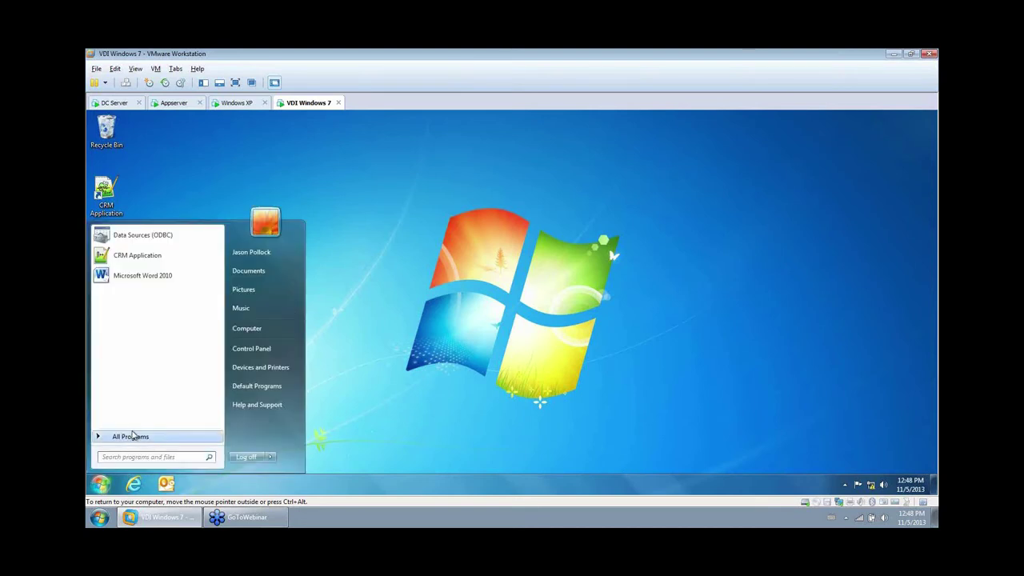
left_click(130, 436)
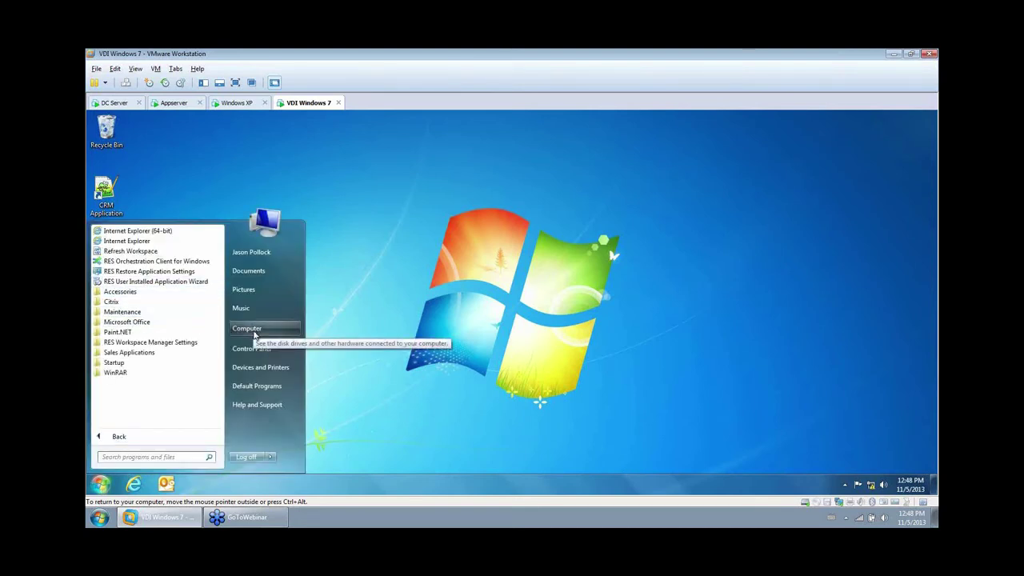
left_click(399, 328)
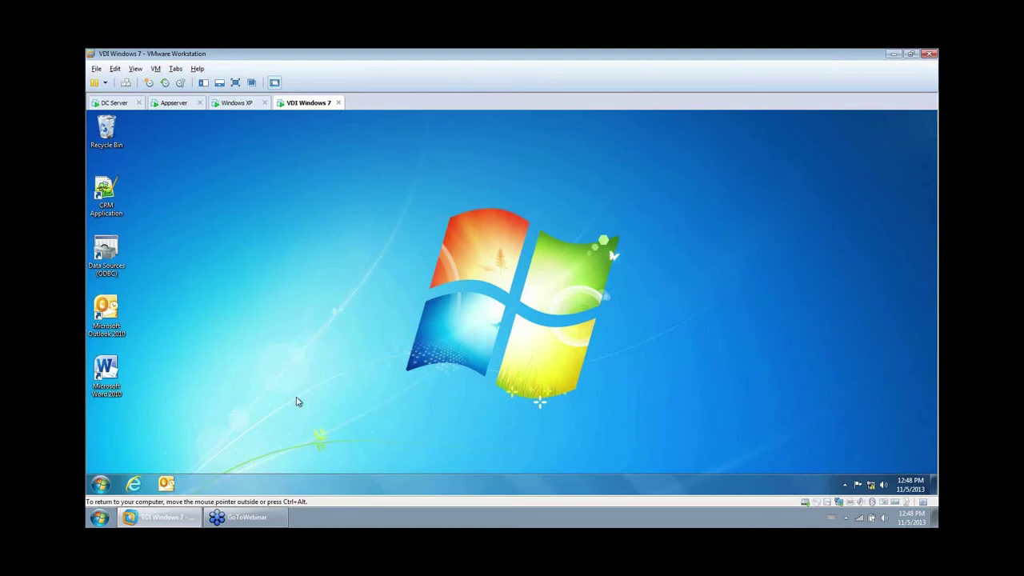
On the DC Server, open Adobe Reader X for editing under Composition > Applications.
left_click(112, 103)
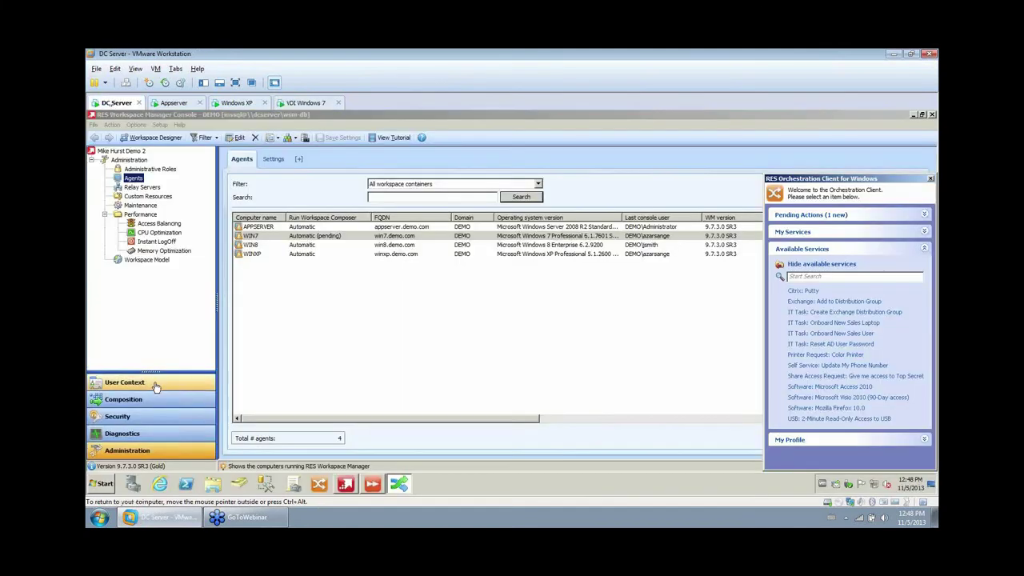
left_click(139, 399)
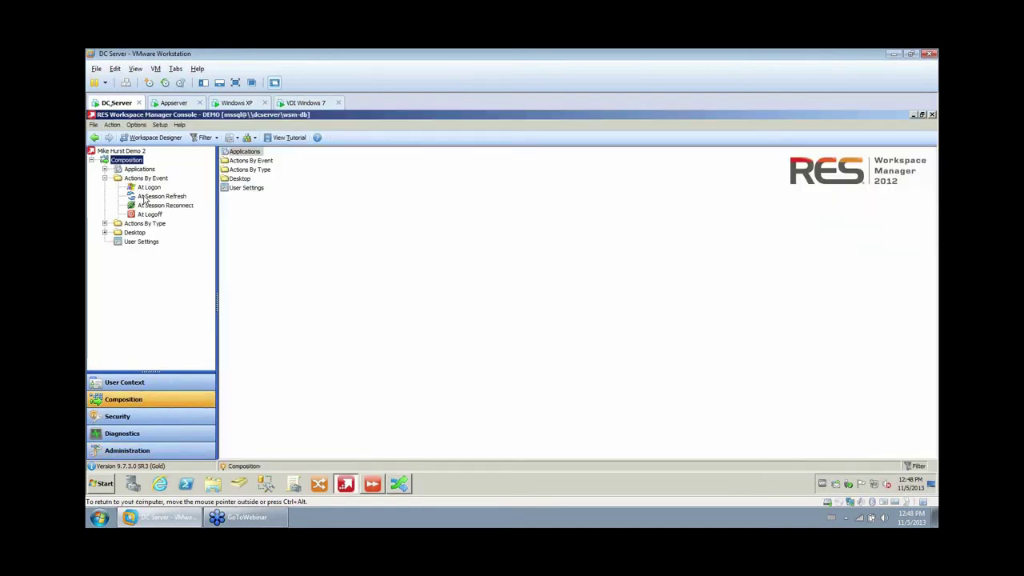
left_click(134, 169)
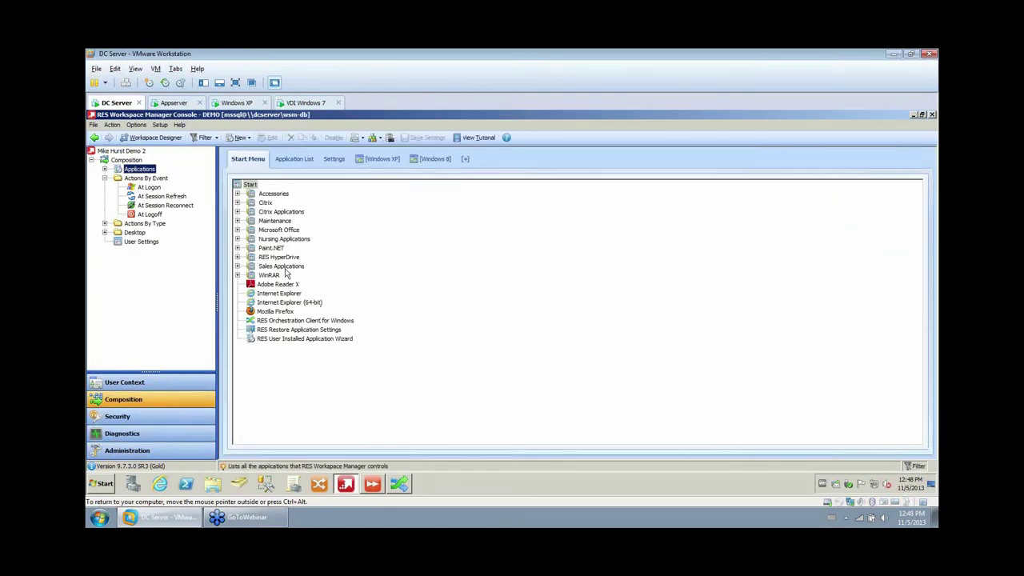
left_click(289, 284)
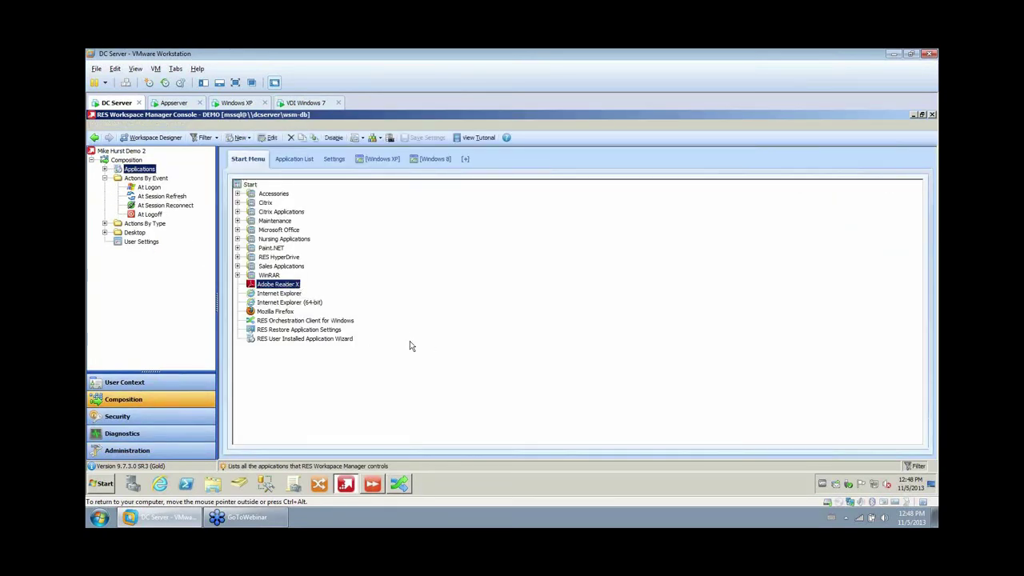
key("Return")
Add the Windows 7 zone to Adobe Reader X's Locations and Devices and save.
left_click(349, 207)
left_click(478, 165)
left_click(439, 200)
left_click(437, 191)
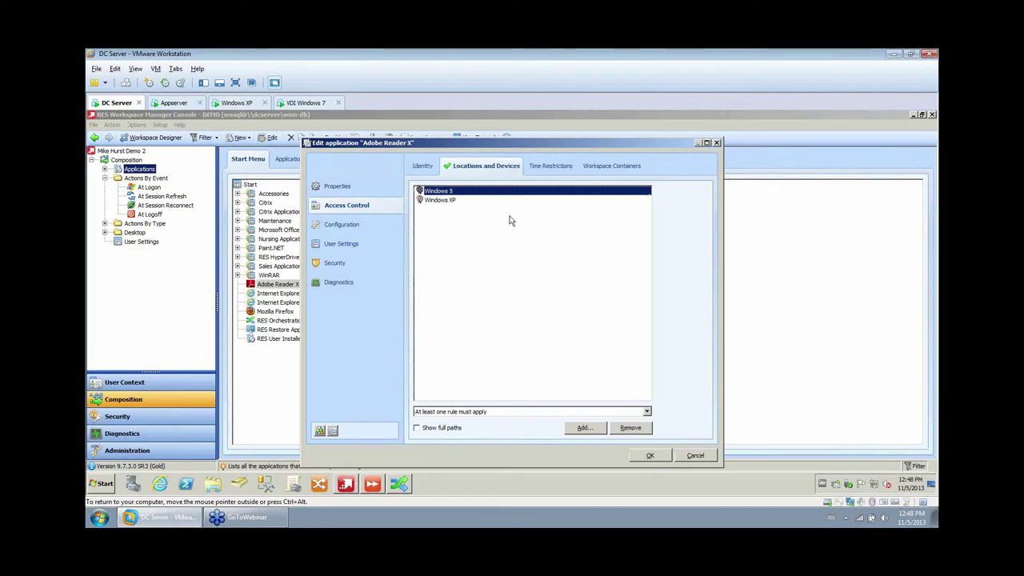
left_click(588, 428)
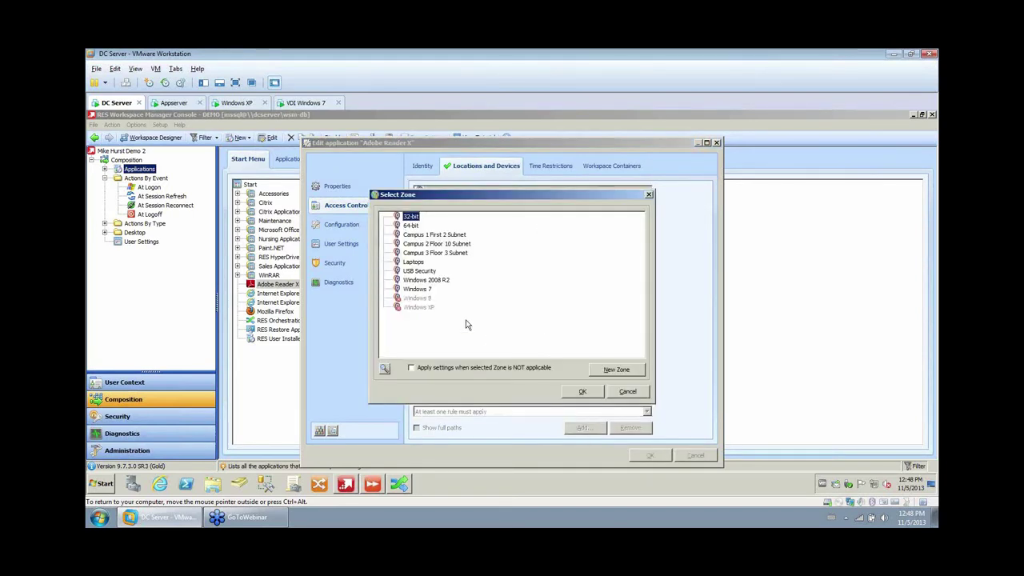
left_click(419, 297)
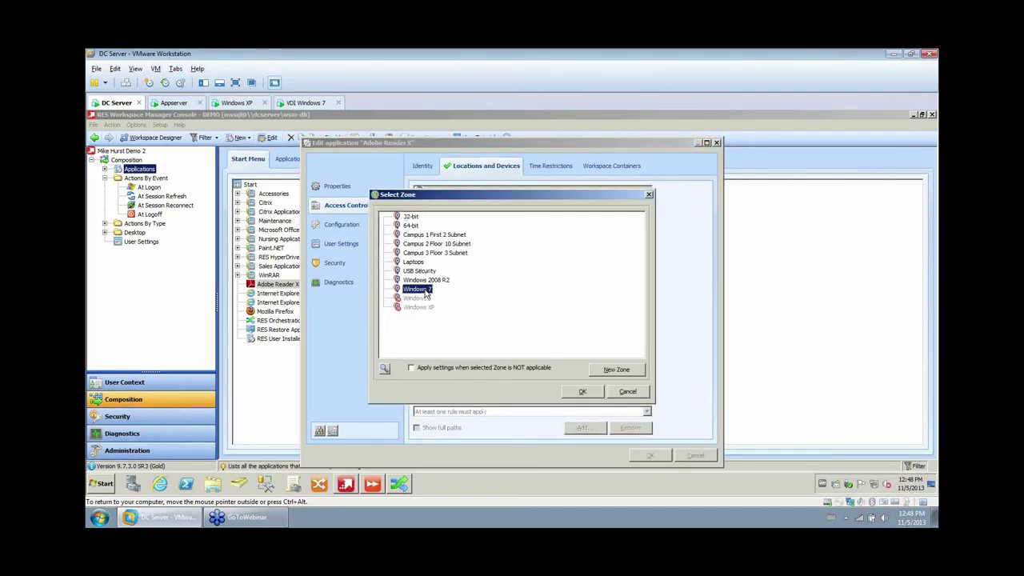
left_click(582, 391)
left_click(650, 456)
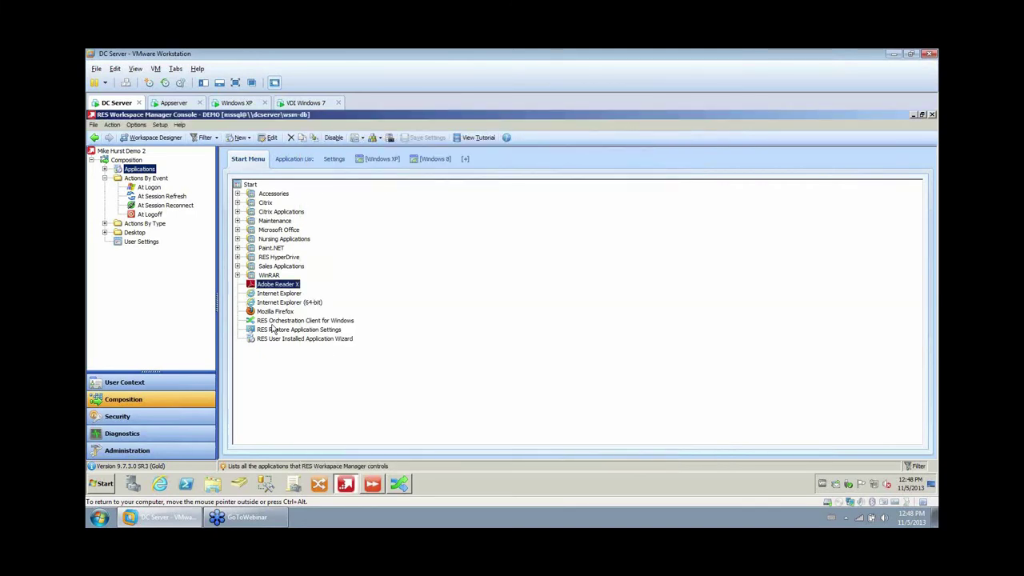
Refresh the VDI Windows 7 workspace, then open the RES Orchestration Client from the tray.
left_click(300, 103)
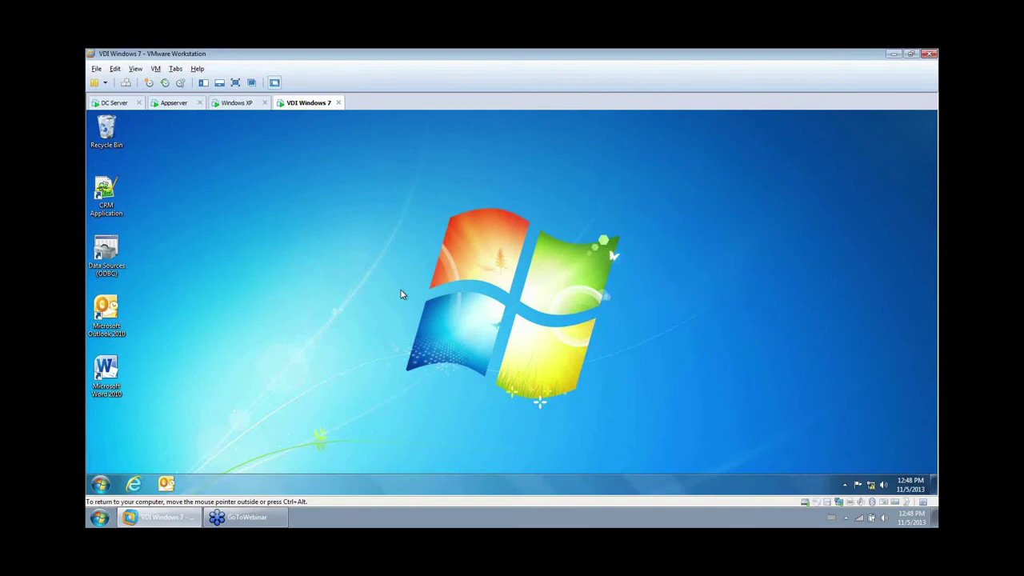
right_click(109, 133)
left_click(141, 164)
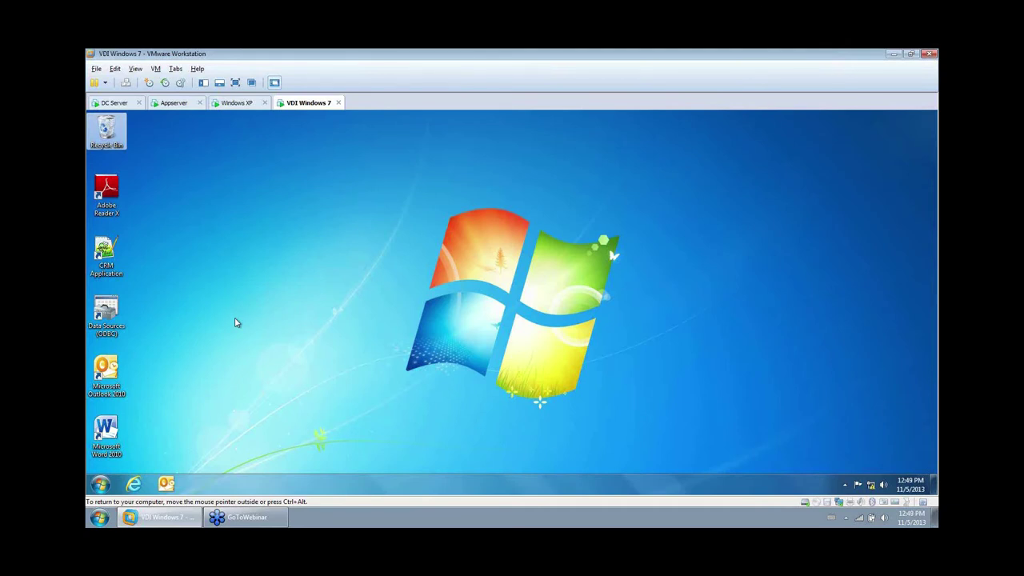
left_click(845, 484)
left_click(827, 432)
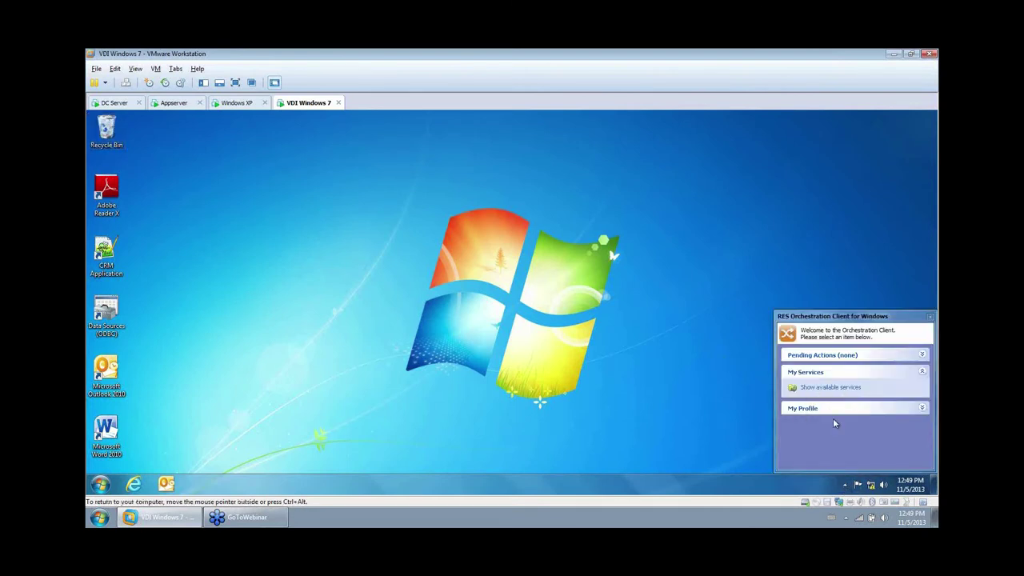
Request the Microsoft Access 2010 and Mozilla Firefox 10.0 services from the available services.
left_click(825, 388)
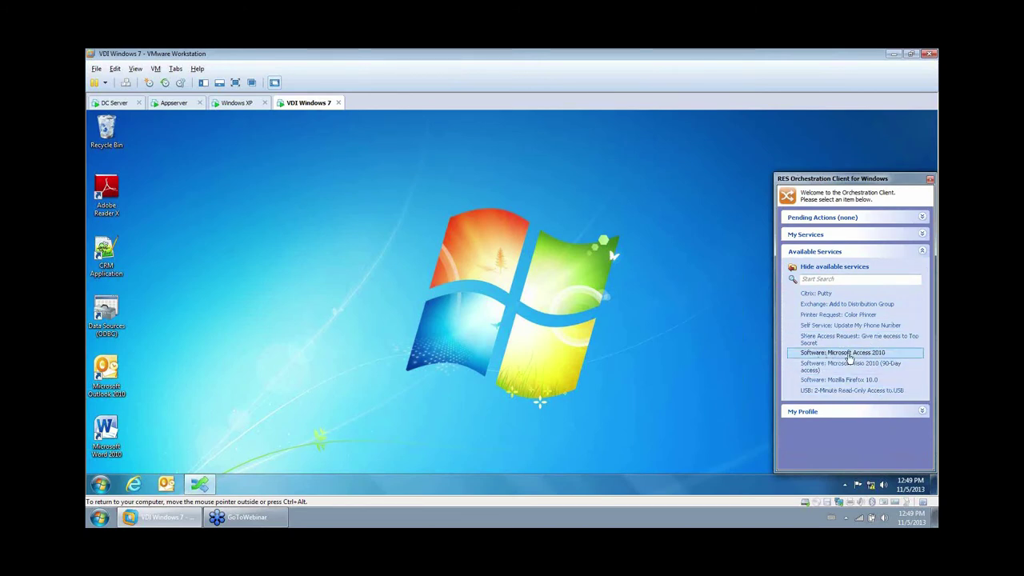
double_click(855, 356)
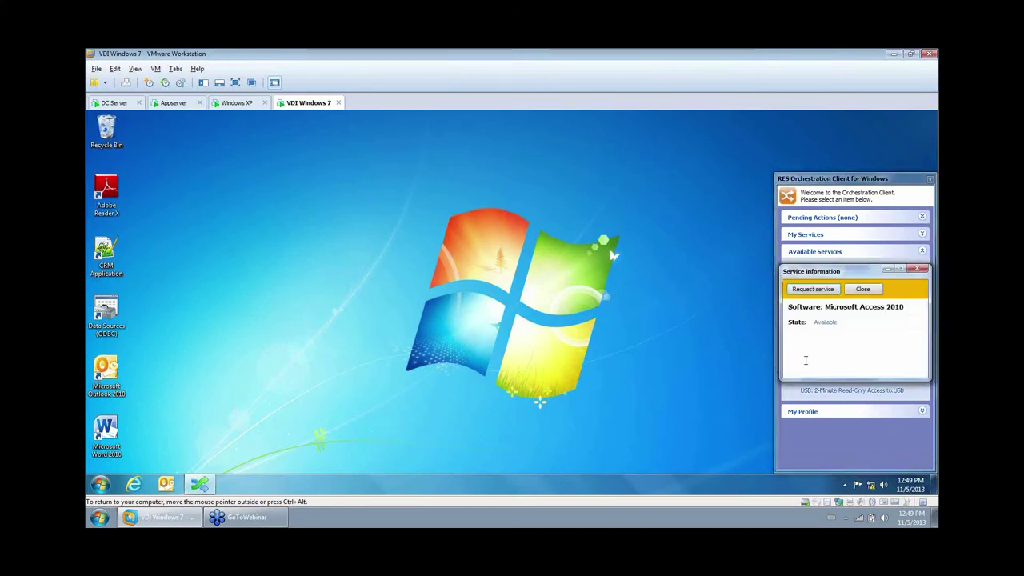
left_click(814, 290)
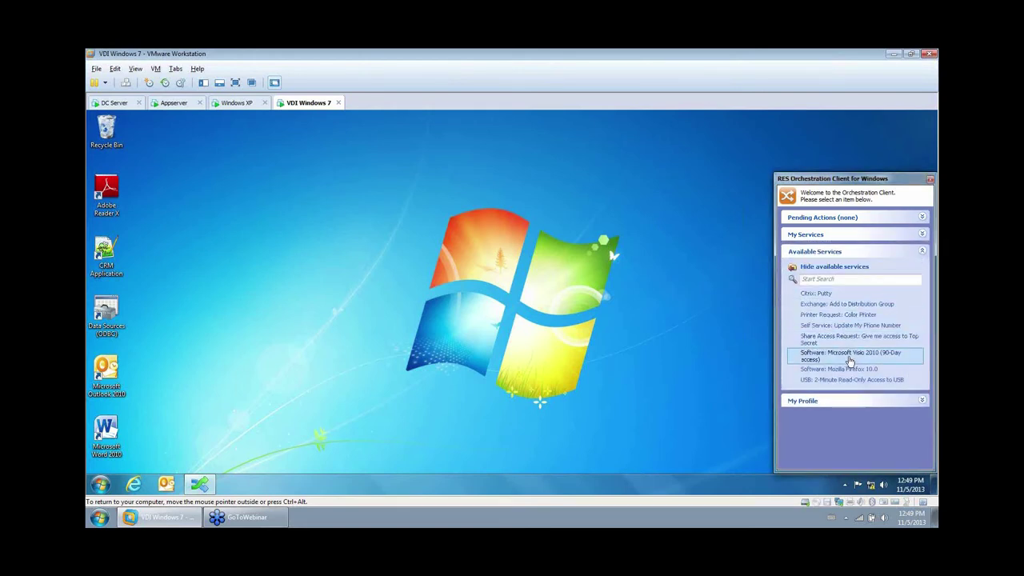
double_click(840, 369)
left_click(828, 292)
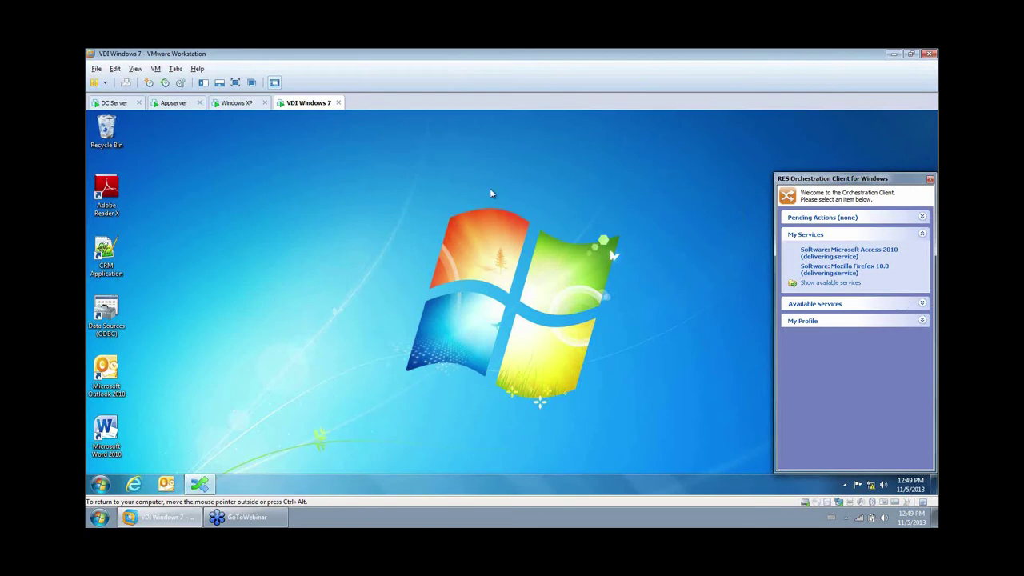
left_click(115, 105)
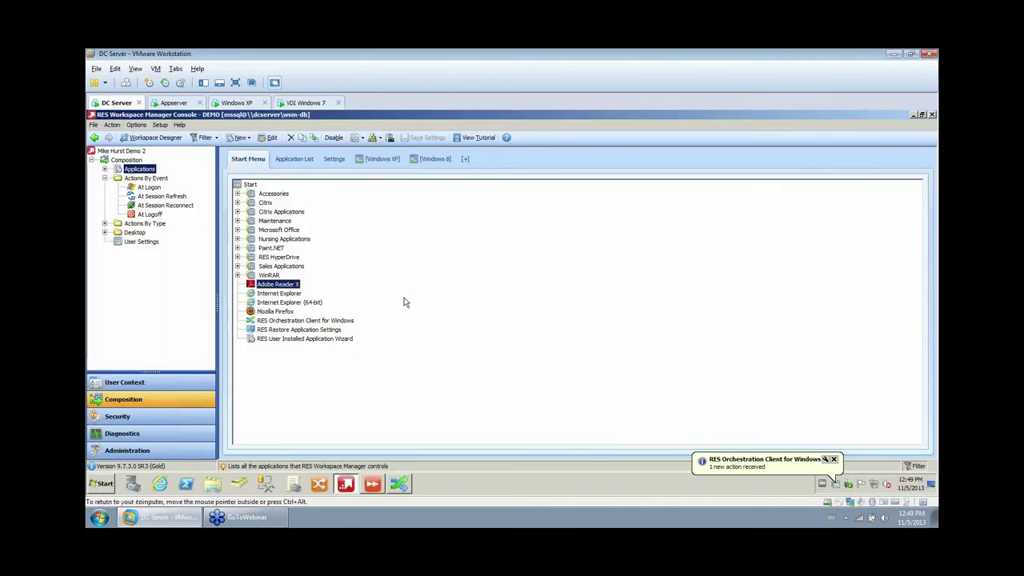
Allow the pending permission requests for Mozilla Firefox 10.0 and Microsoft Access 2010.
left_click(837, 485)
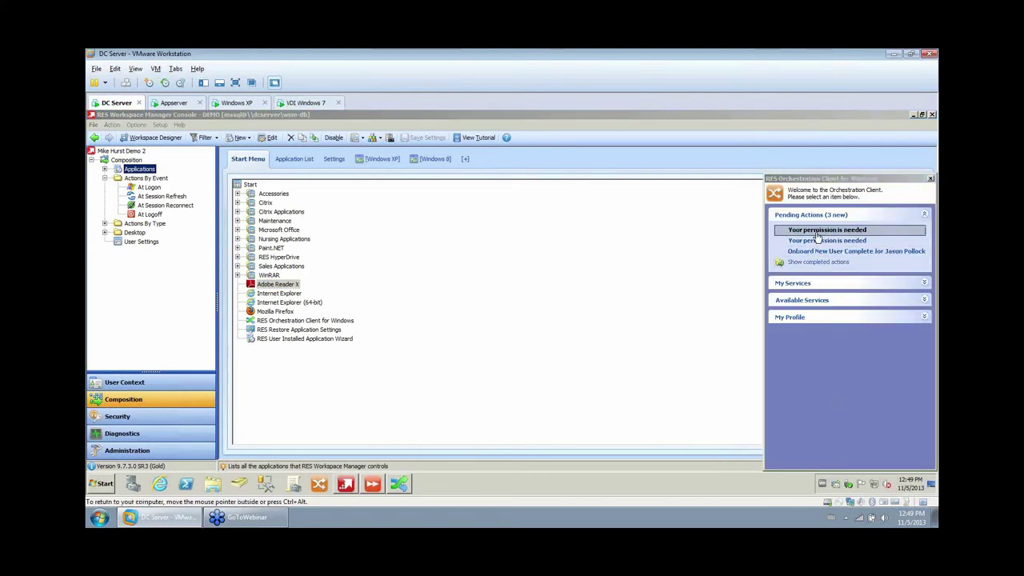
left_click(816, 232)
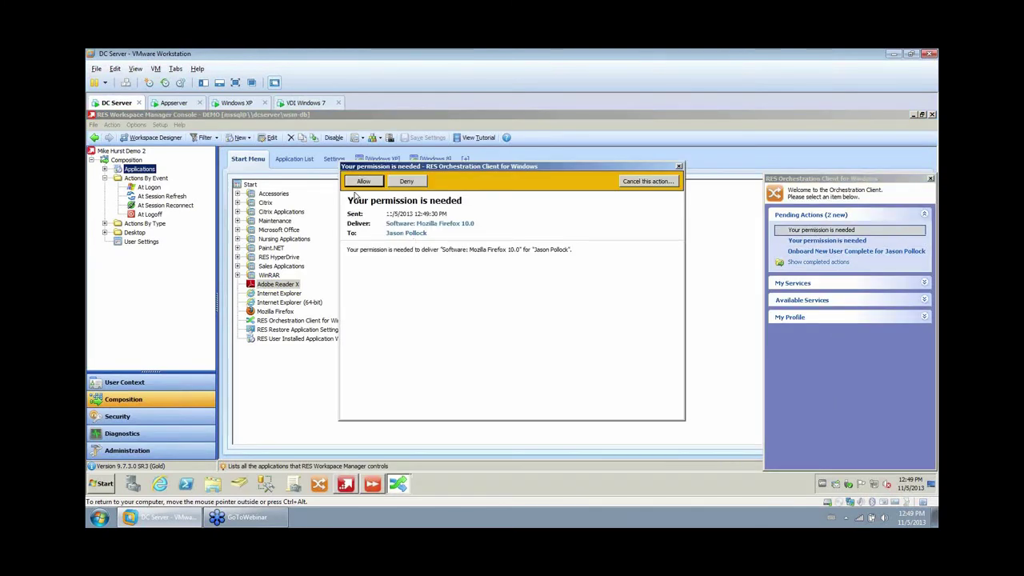
left_click(364, 183)
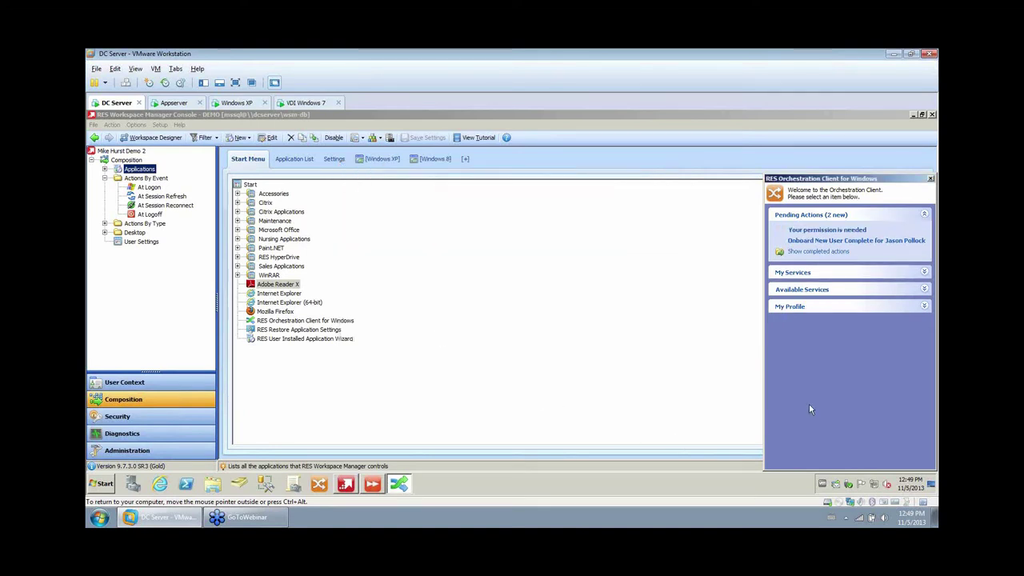
left_click(820, 230)
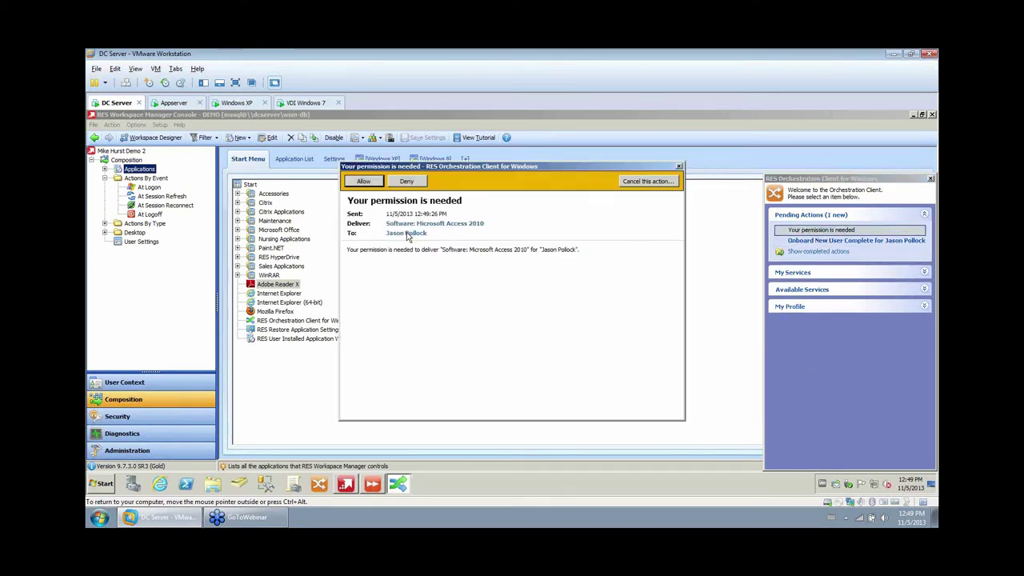
left_click(373, 184)
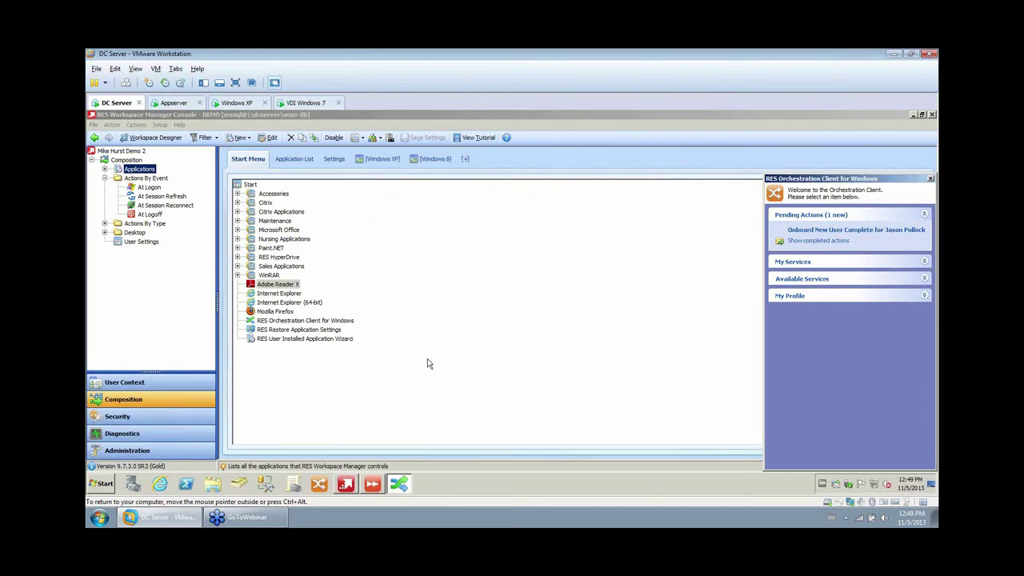
left_click(305, 103)
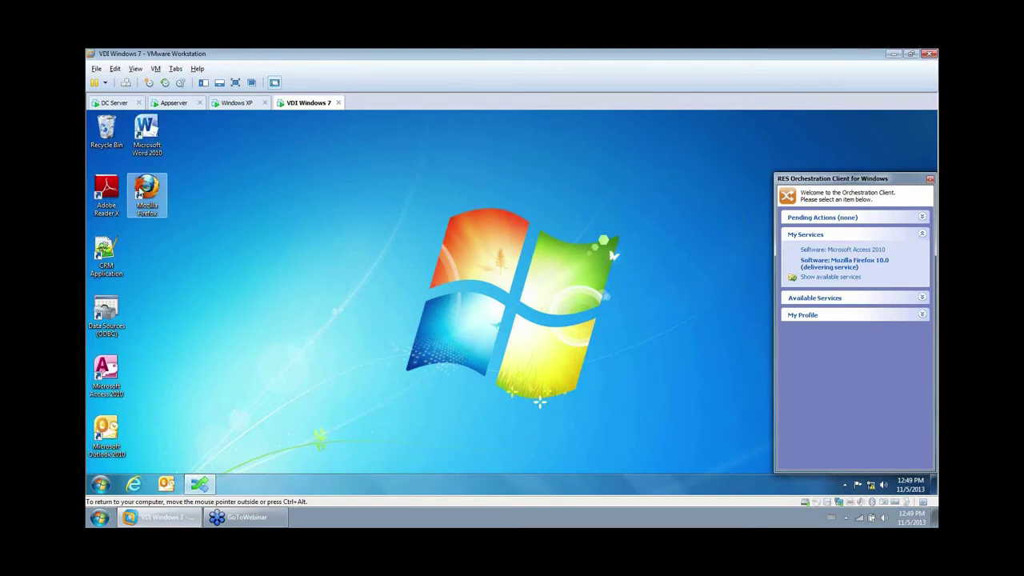
Point out the newly delivered Mozilla Firefox and Microsoft Access 2010 shortcuts on the VDI desktop.
left_click(147, 196)
left_click(107, 373)
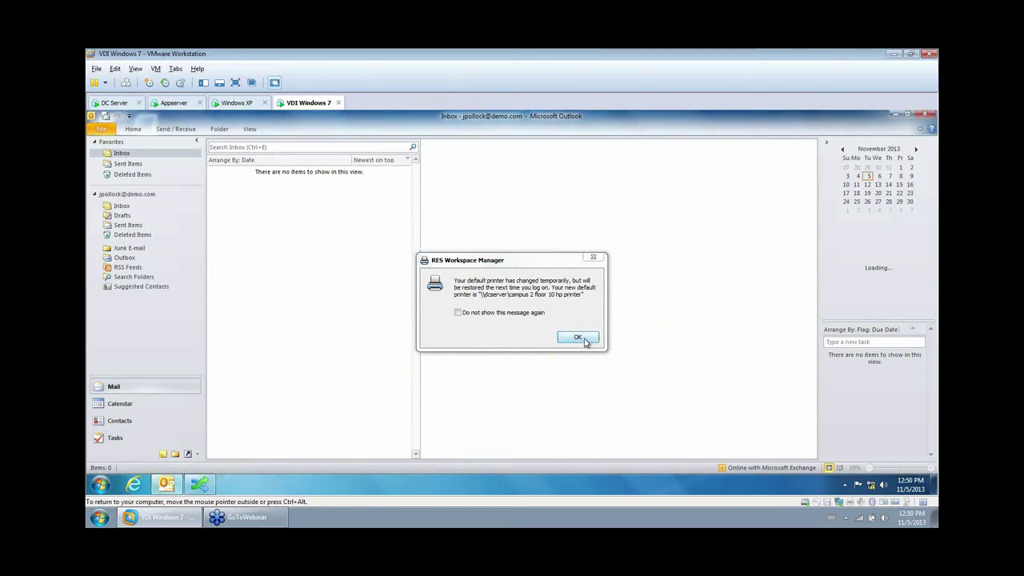
Dismiss the default-printer notice and start a new e-mail, highlighting its signature contact lines.
left_click(578, 337)
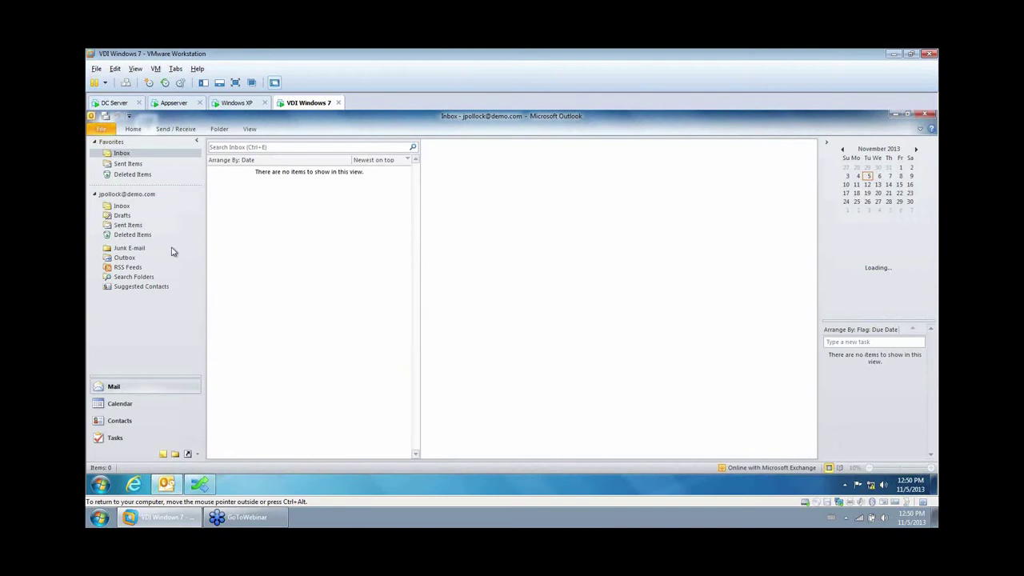
left_click(133, 130)
left_click(102, 151)
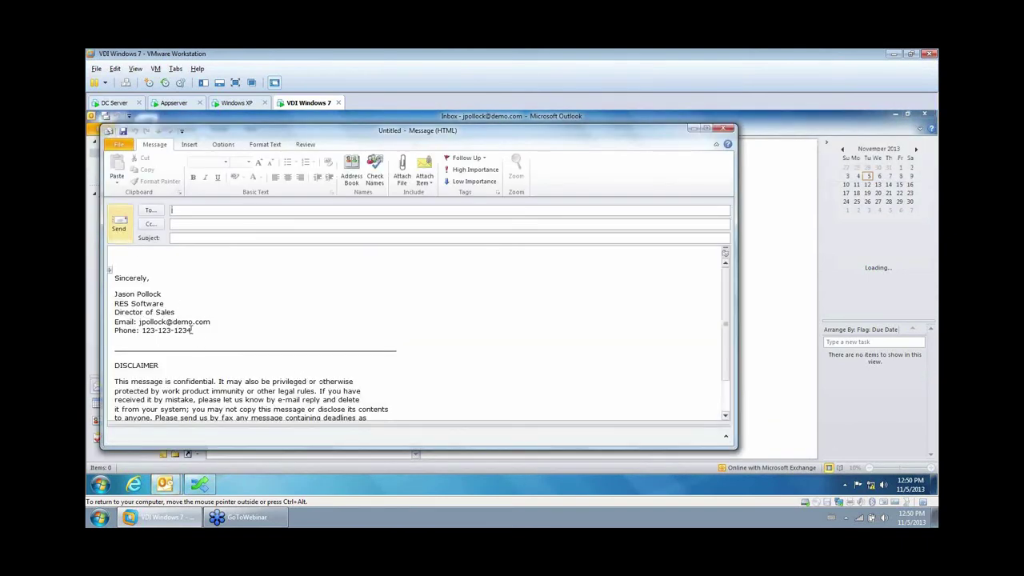
left_click_drag(192, 334, 137, 320)
left_click(425, 393)
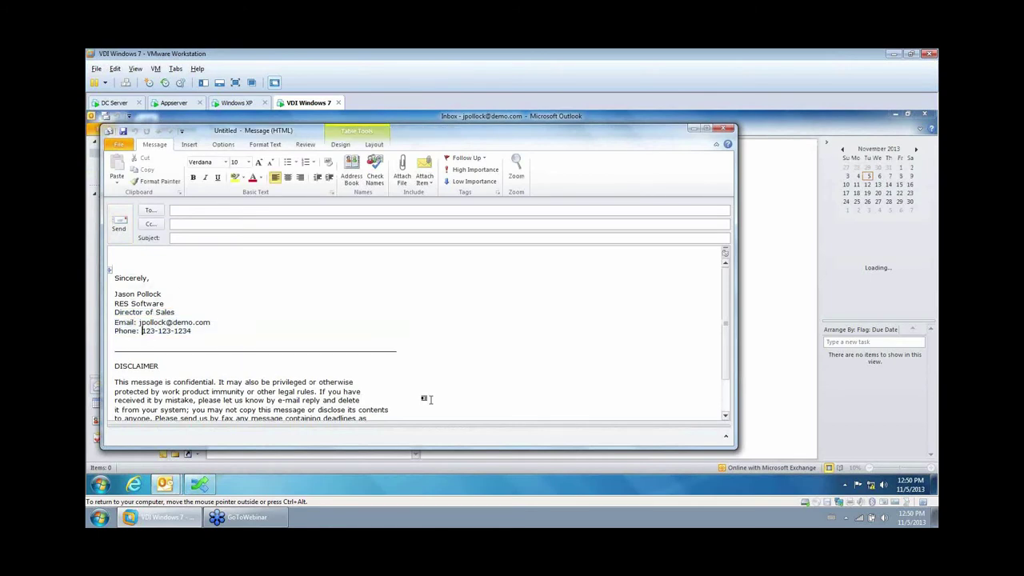
Address the message to Engineering Team, expand the group into its members, and send it.
left_click(253, 210)
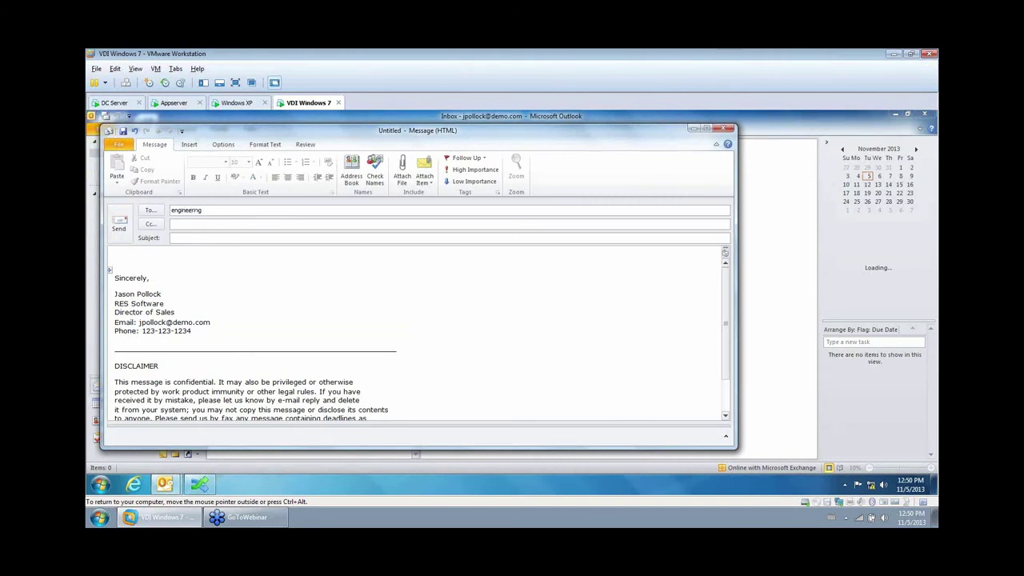
left_click(353, 172)
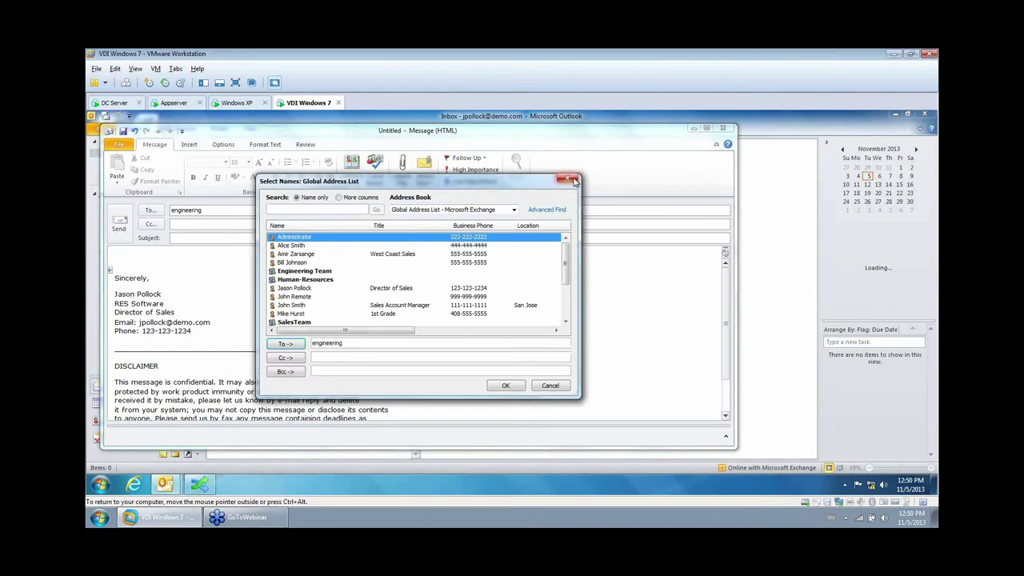
left_click(575, 181)
left_click(375, 172)
left_click(177, 210)
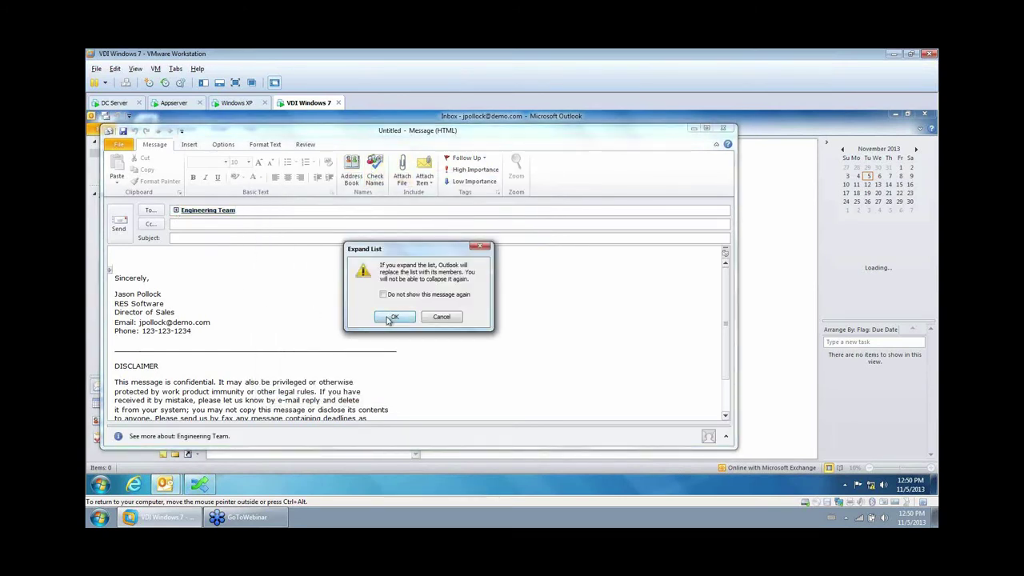
left_click(393, 317)
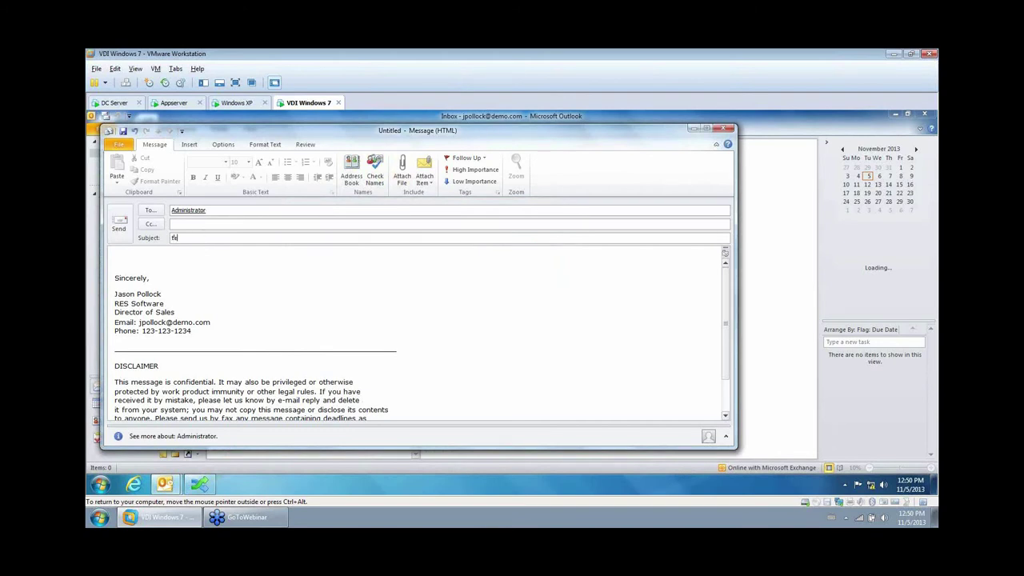
left_click(119, 227)
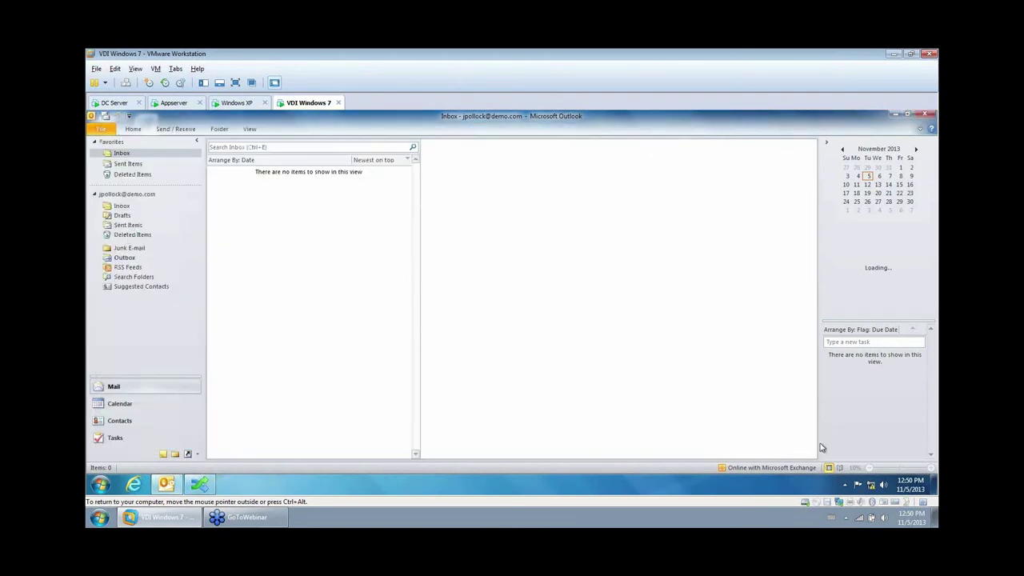
From the tray's RES Orchestration Client, request the Update My Phone Number service.
left_click(845, 484)
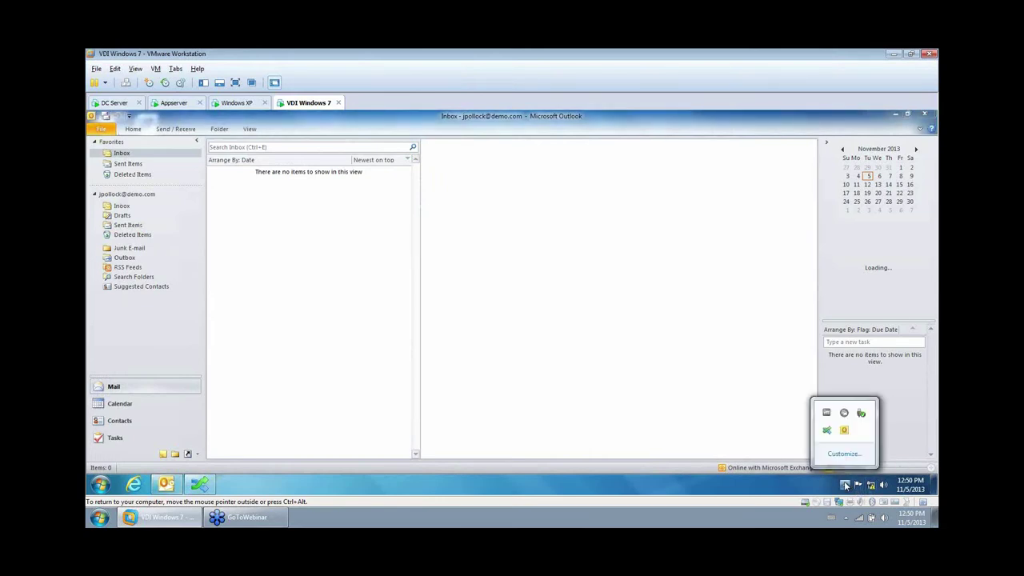
left_click(828, 432)
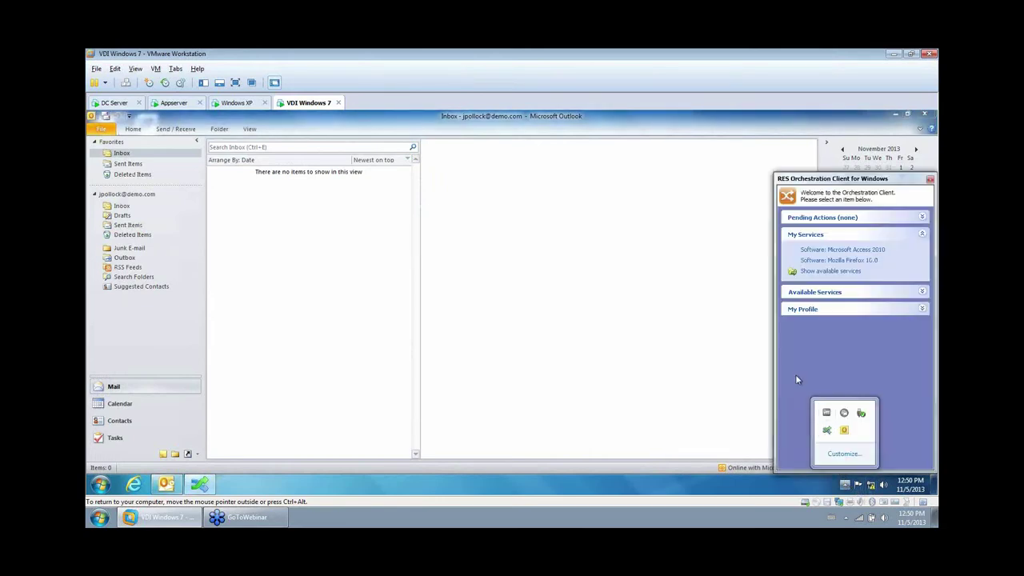
left_click(827, 295)
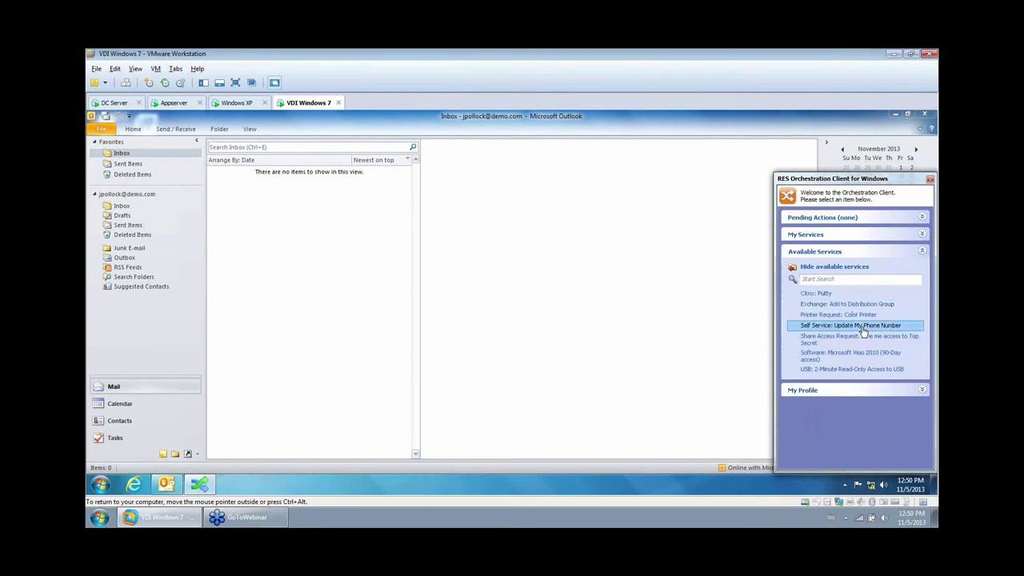
left_click(862, 327)
left_click(811, 292)
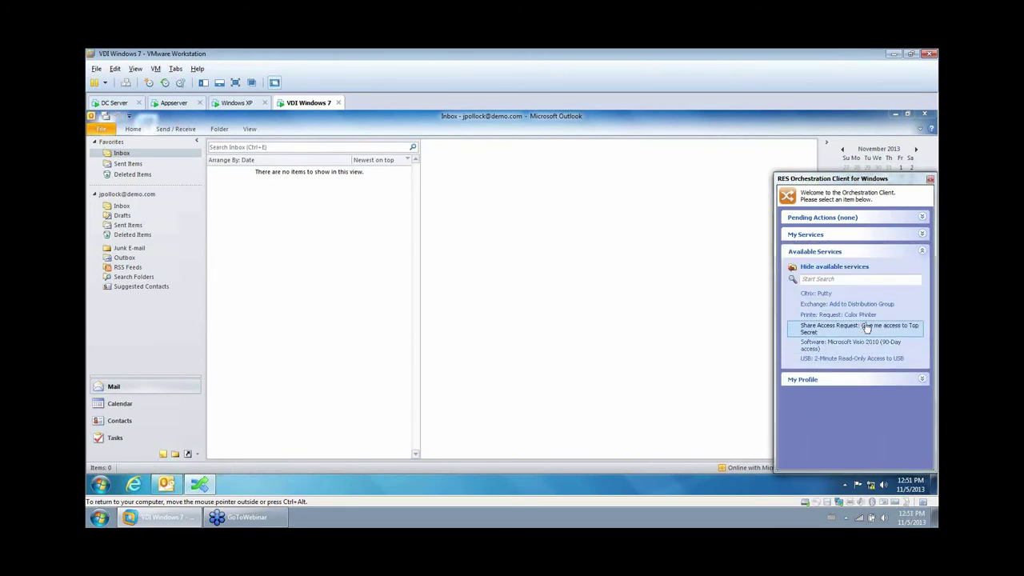
Request Add to Distribution Group with EngineeringTeam selected, then close Outlook.
left_click(823, 304)
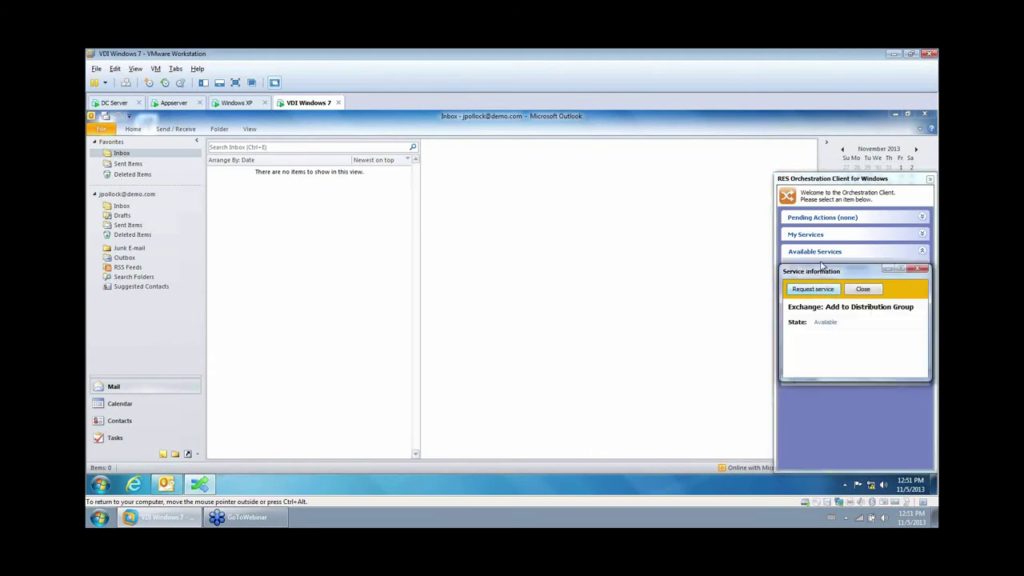
left_click(818, 289)
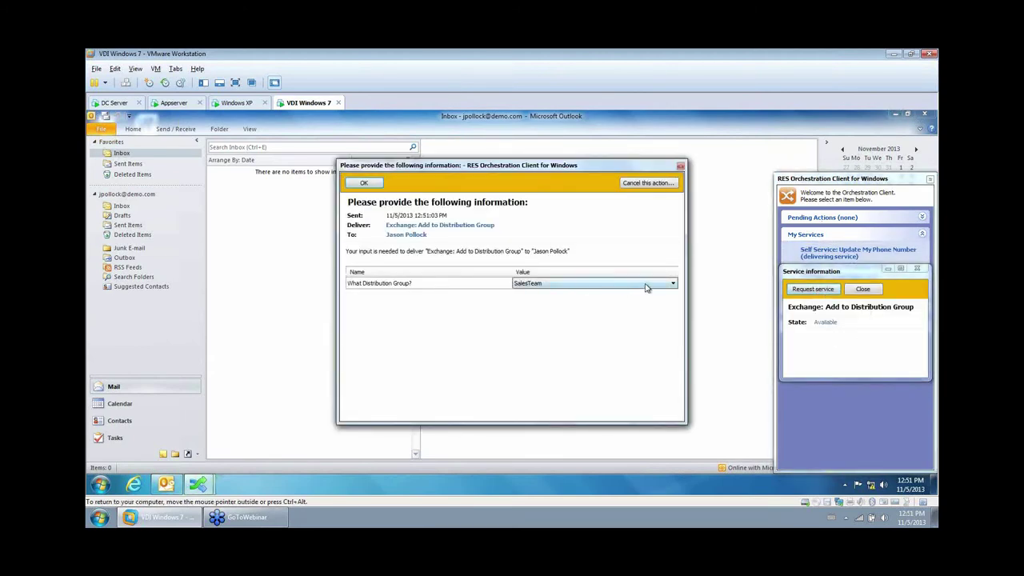
left_click(673, 283)
left_click(542, 300)
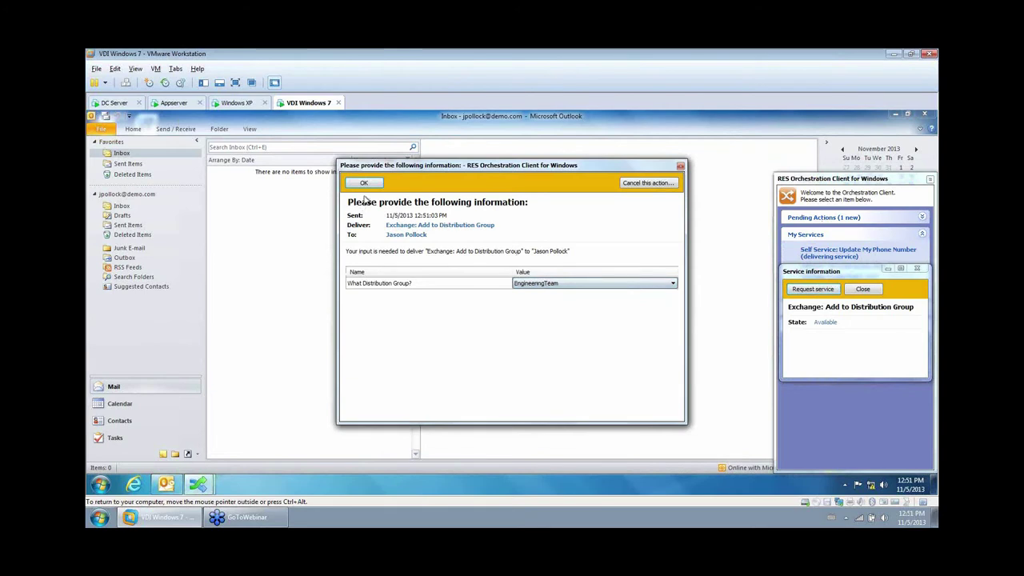
left_click(364, 183)
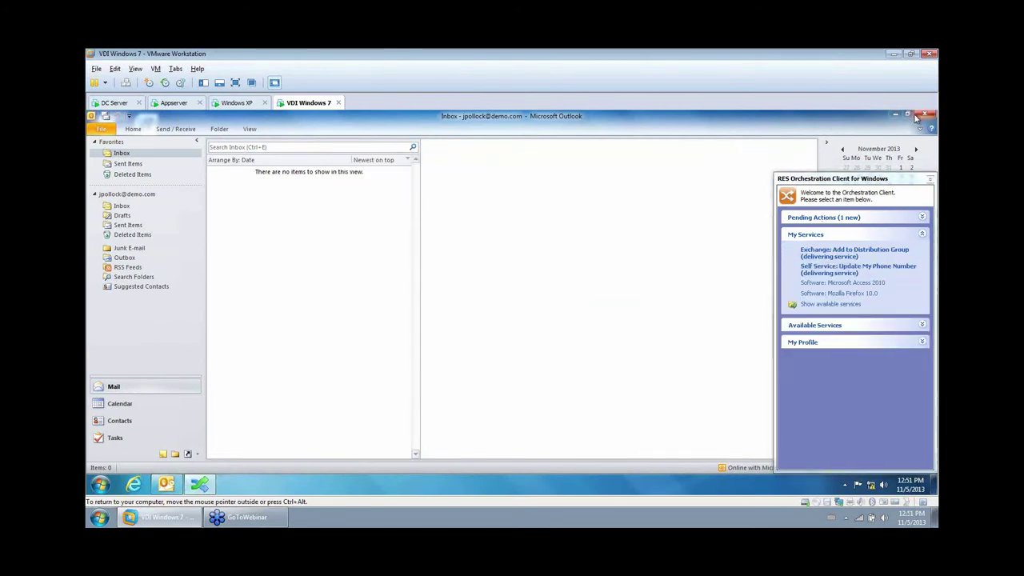
left_click(916, 118)
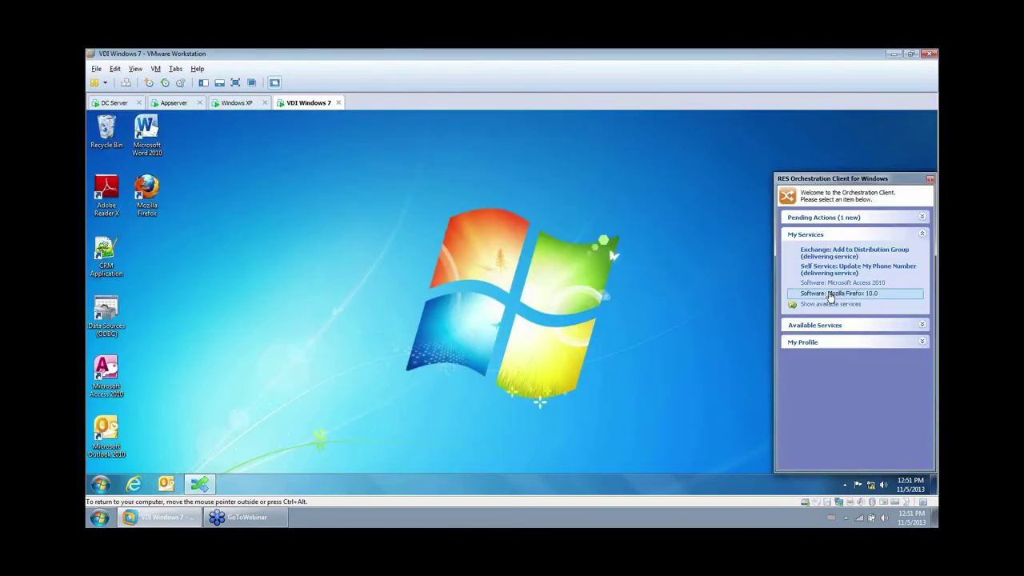
On the DC Server, allow the pending request adding the user to EngineeringTeam, then return to VDI Windows 7.
left_click(113, 103)
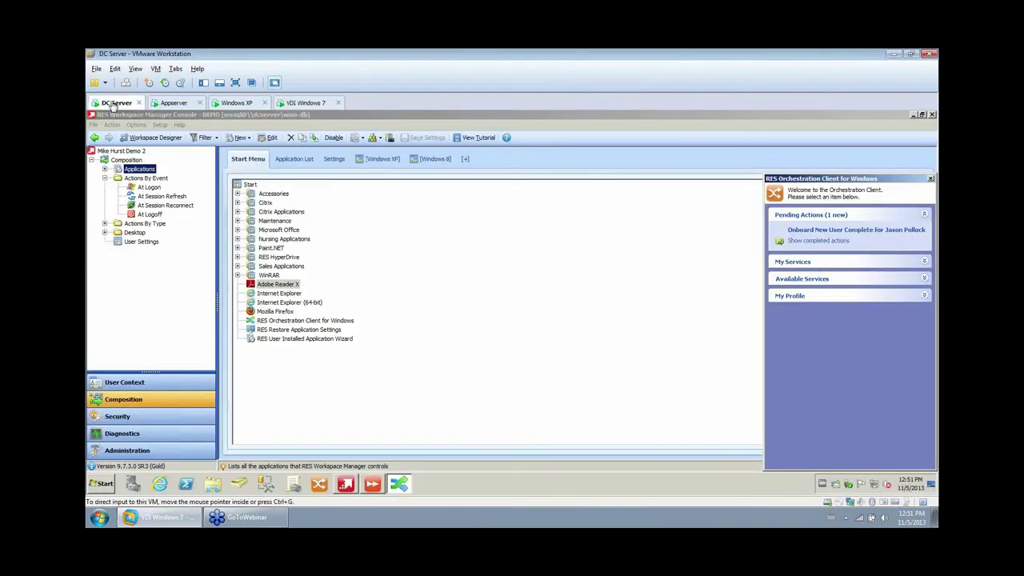
left_click(824, 230)
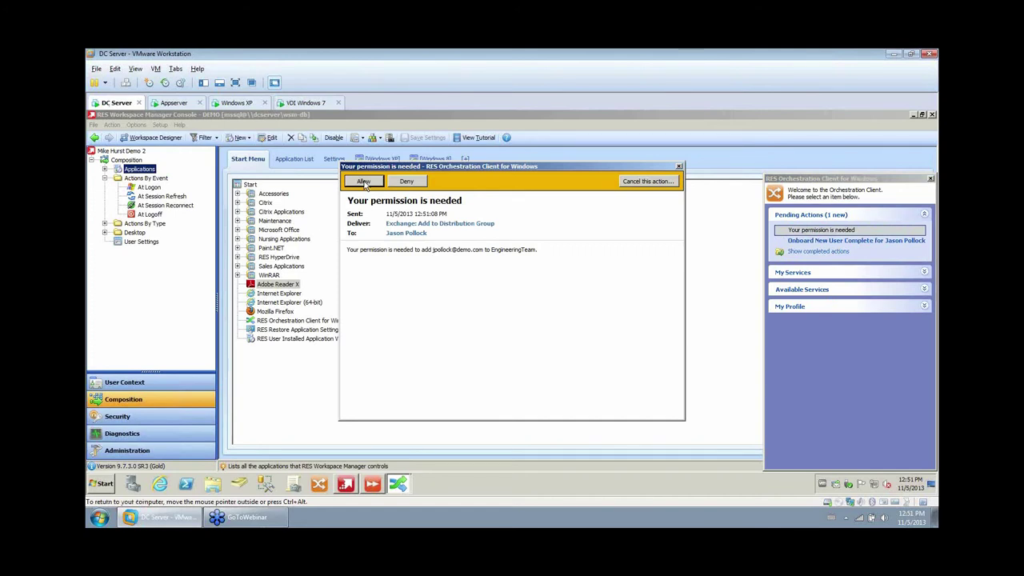
left_click(367, 184)
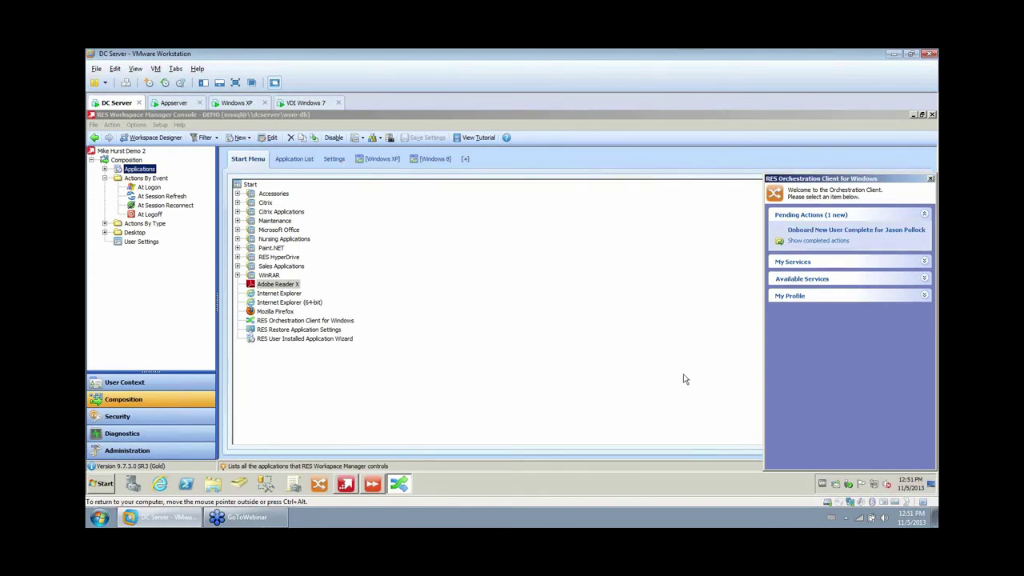
left_click(307, 103)
Enter the new phone number in the pending New Phone Number information request and submit it.
left_click(832, 217)
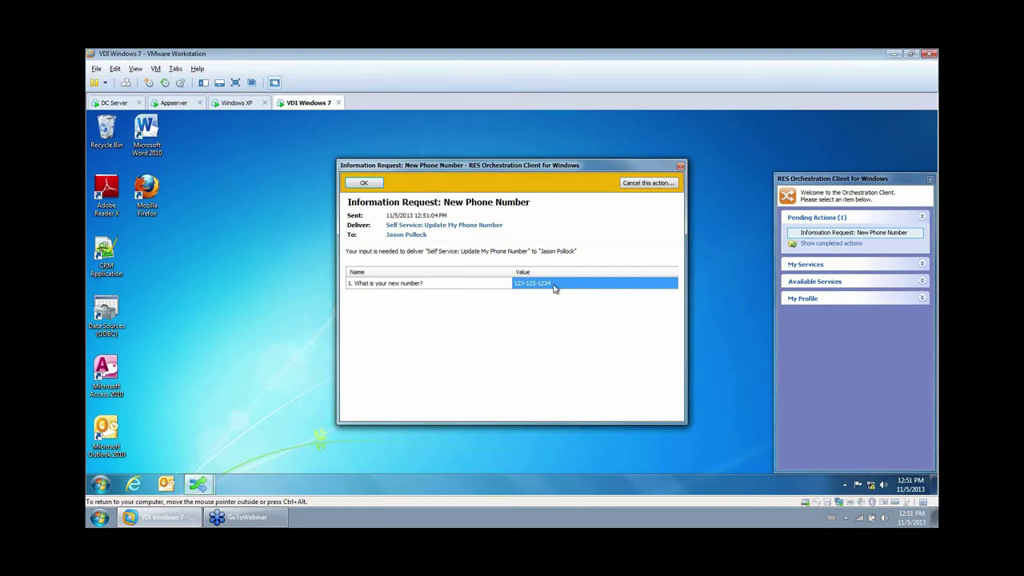
left_click(555, 284)
type("19")
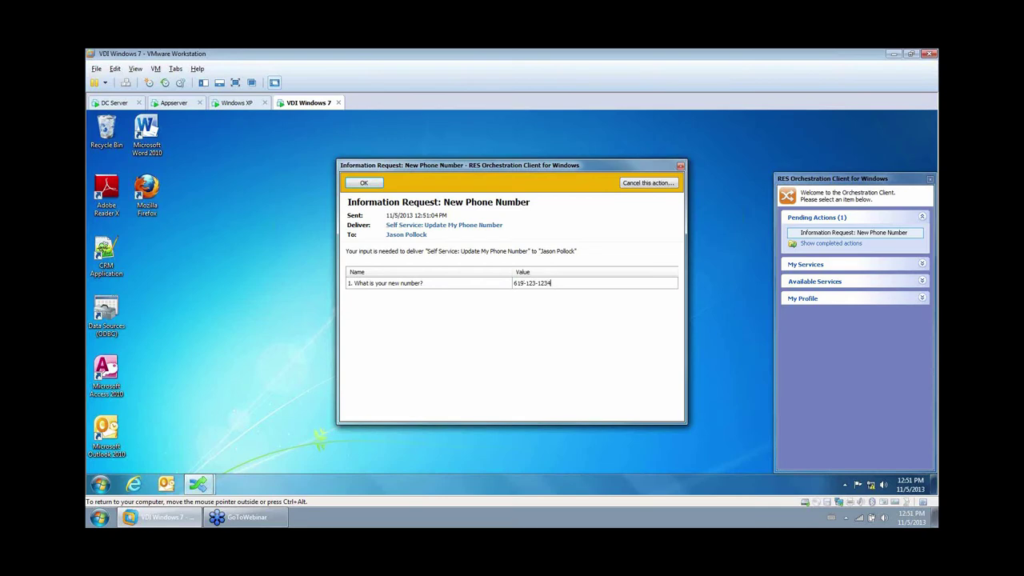
left_click(362, 183)
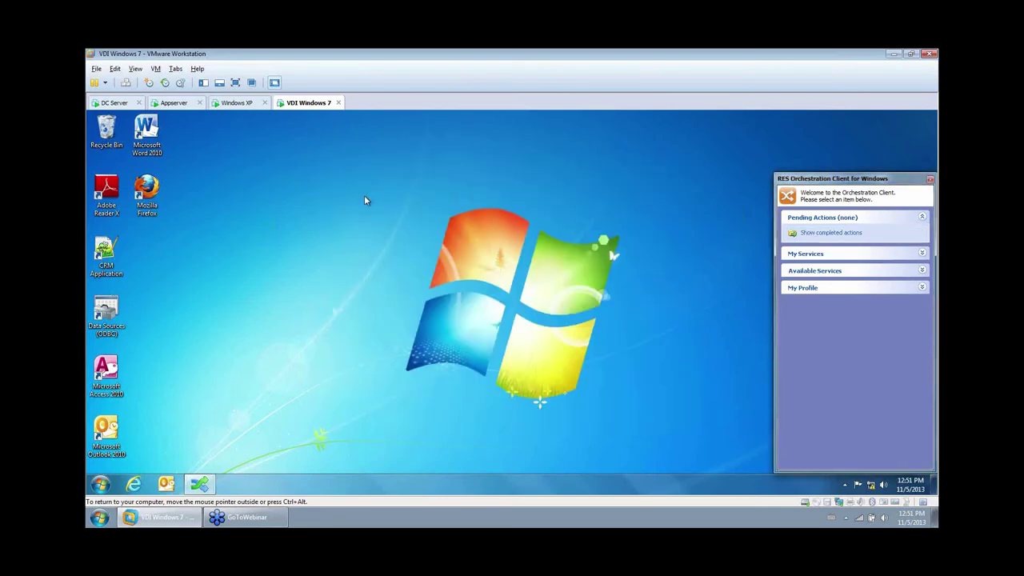
On the DC Server, inspect the Exchange Add to distribution group runbook job's Jobs tab in Current Activity.
left_click(112, 103)
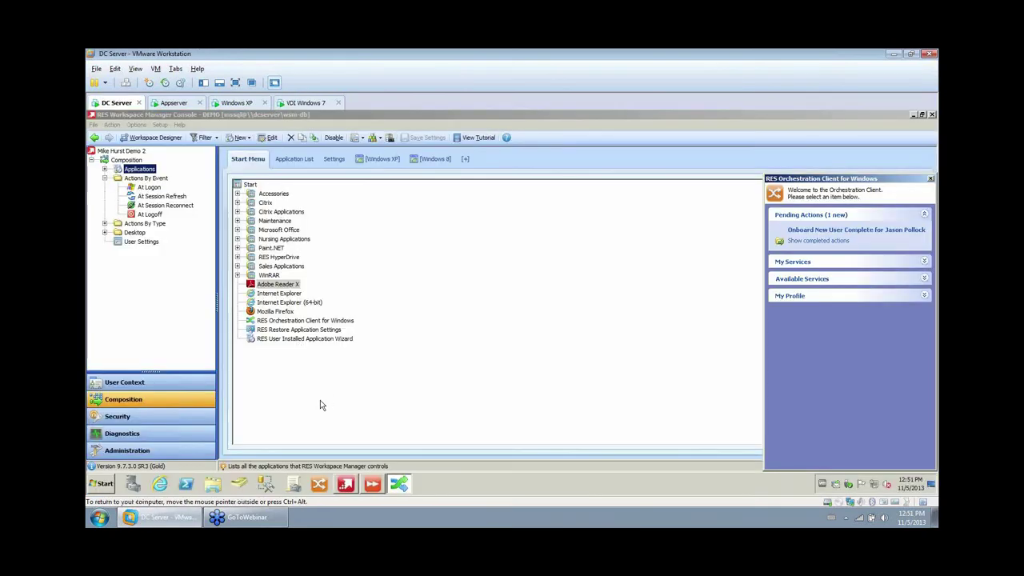
left_click(372, 484)
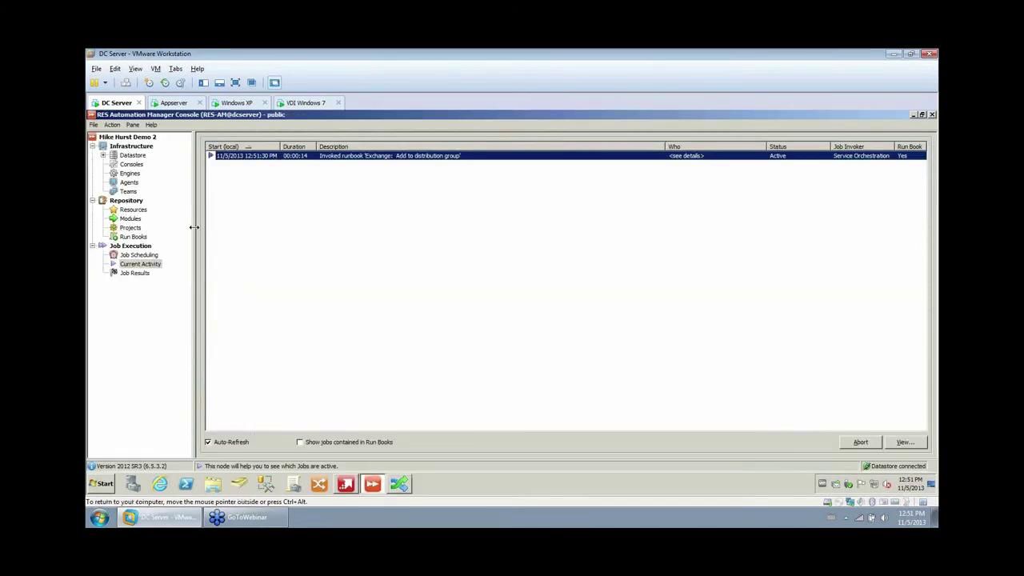
double_click(342, 157)
left_click(437, 195)
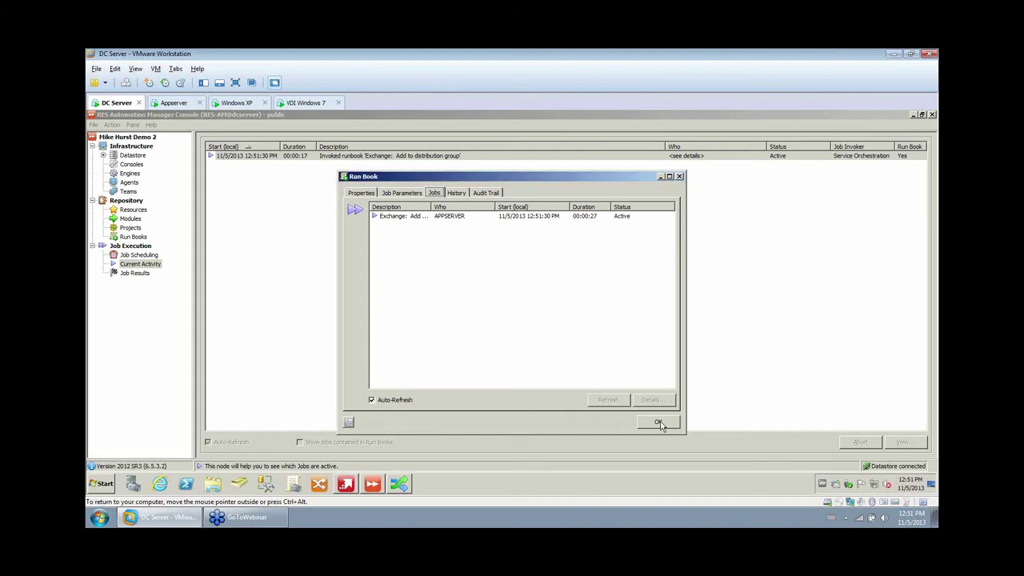
left_click(658, 422)
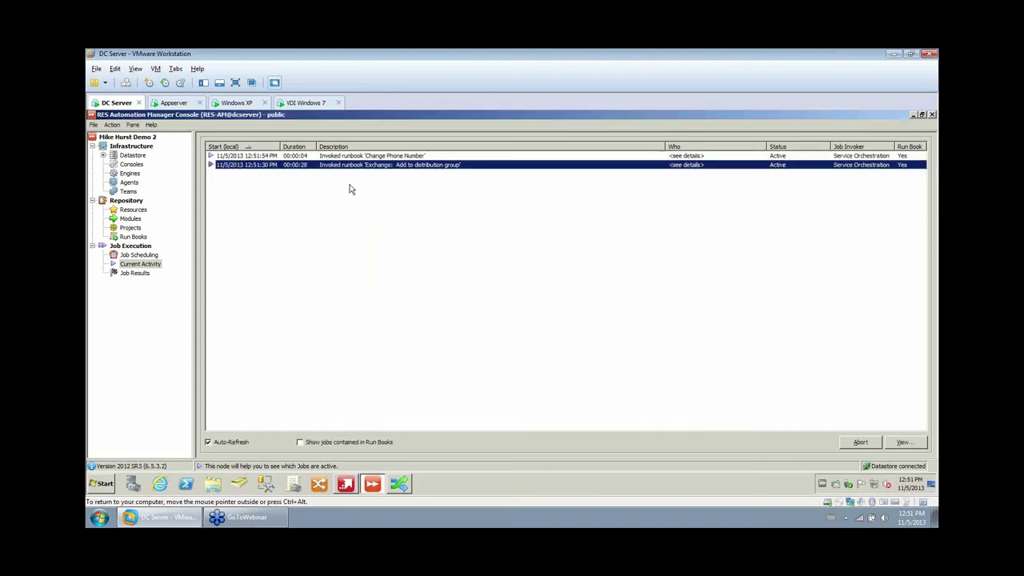
left_click(305, 102)
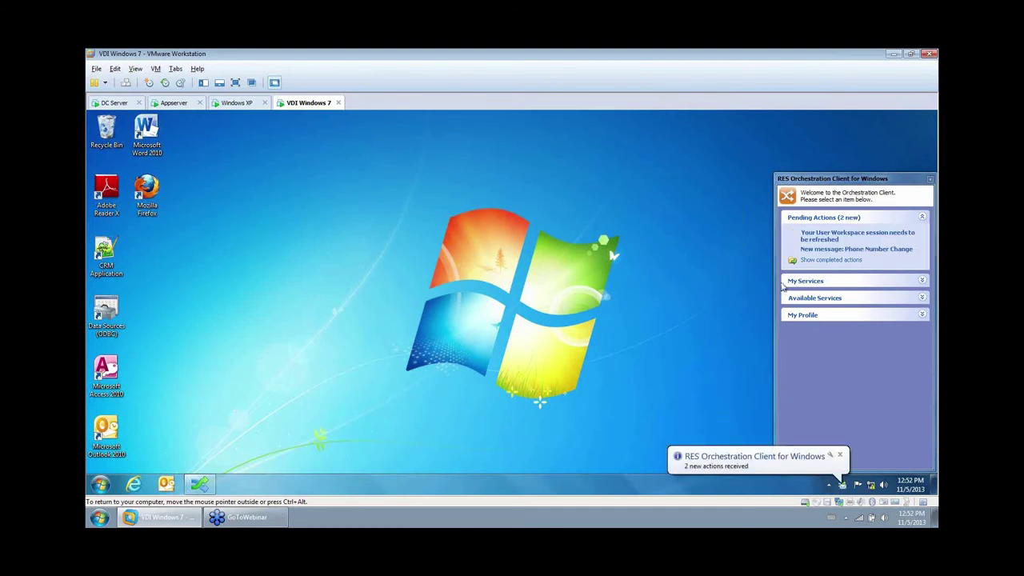
Acknowledge the session-refresh message, dismiss the tray notification, and launch Outlook 2010 from the desktop.
left_click(806, 240)
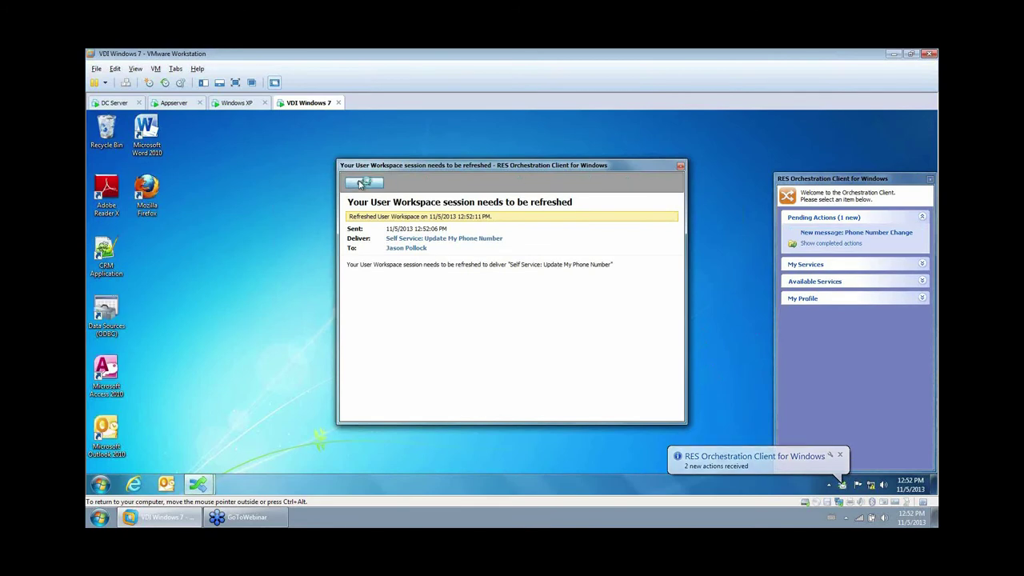
left_click(364, 183)
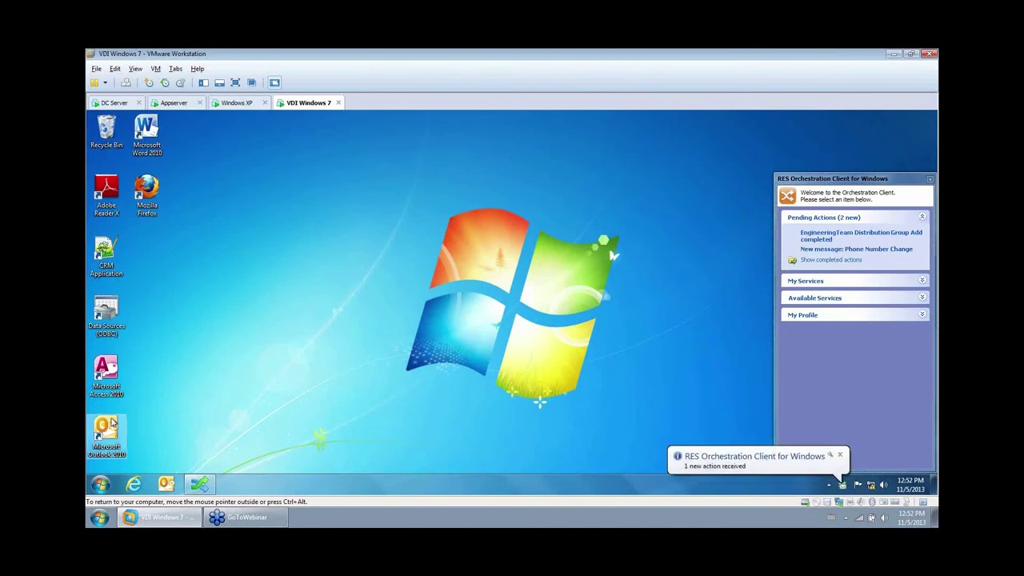
left_click(109, 424)
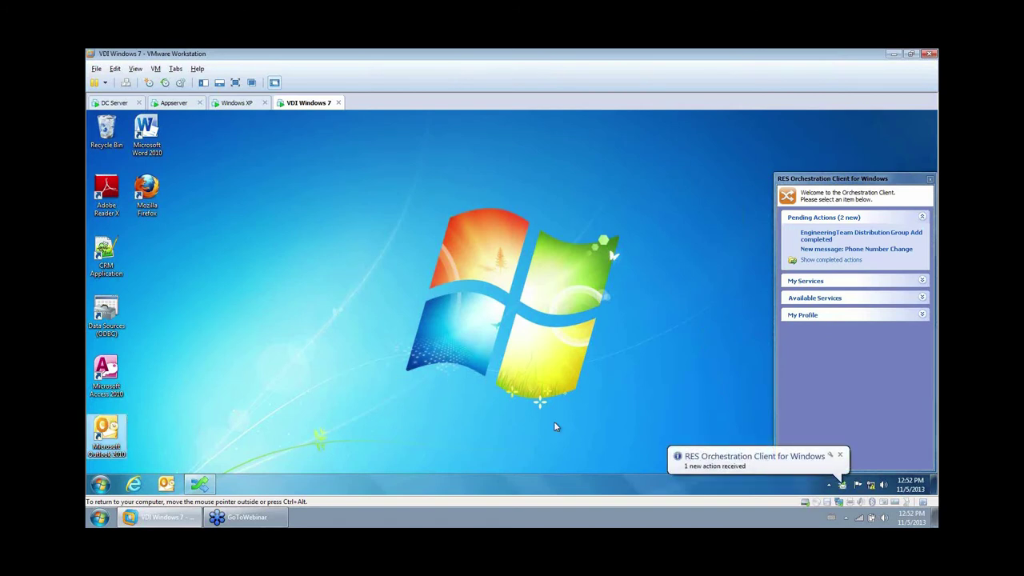
left_click(841, 455)
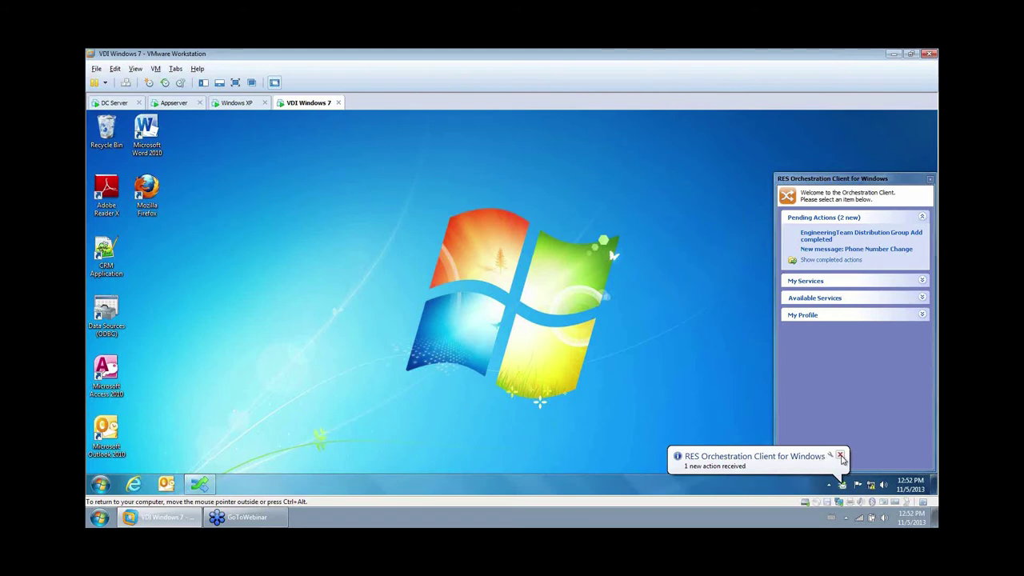
left_click(841, 456)
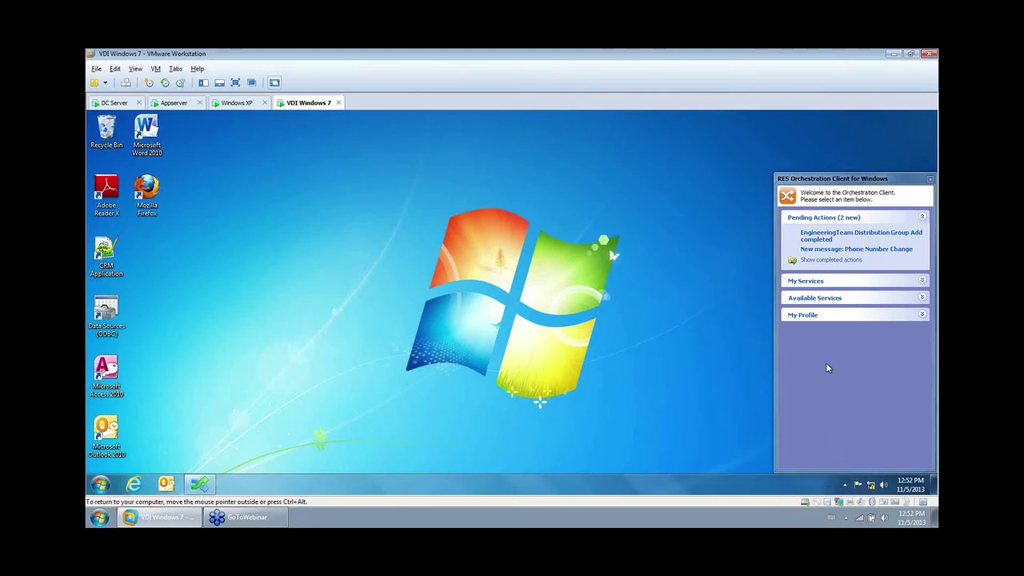
double_click(102, 434)
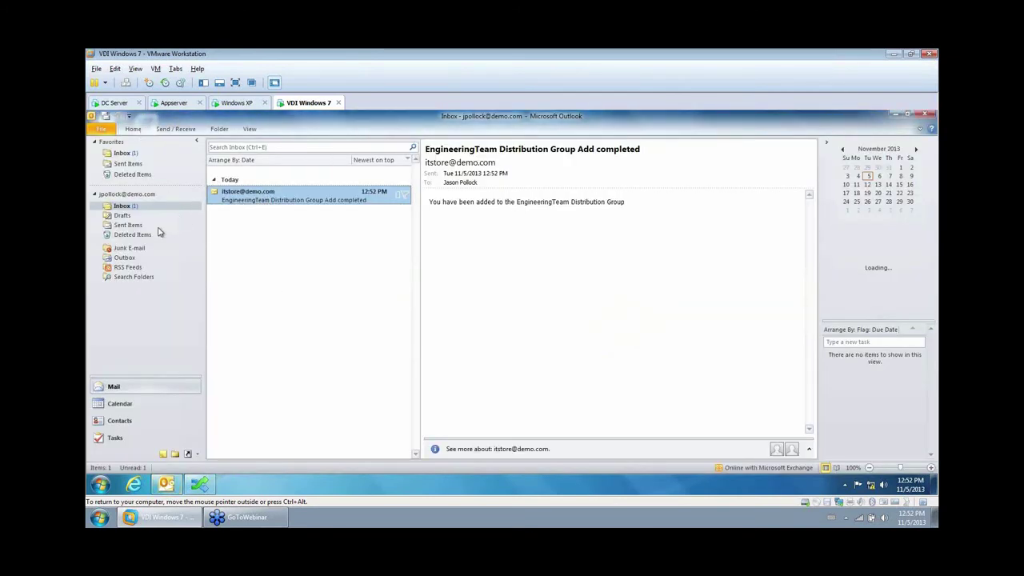
Send a new test message to the Engineering Team list resolved from 'engineering' via Check Names.
left_click(133, 129)
left_click(99, 152)
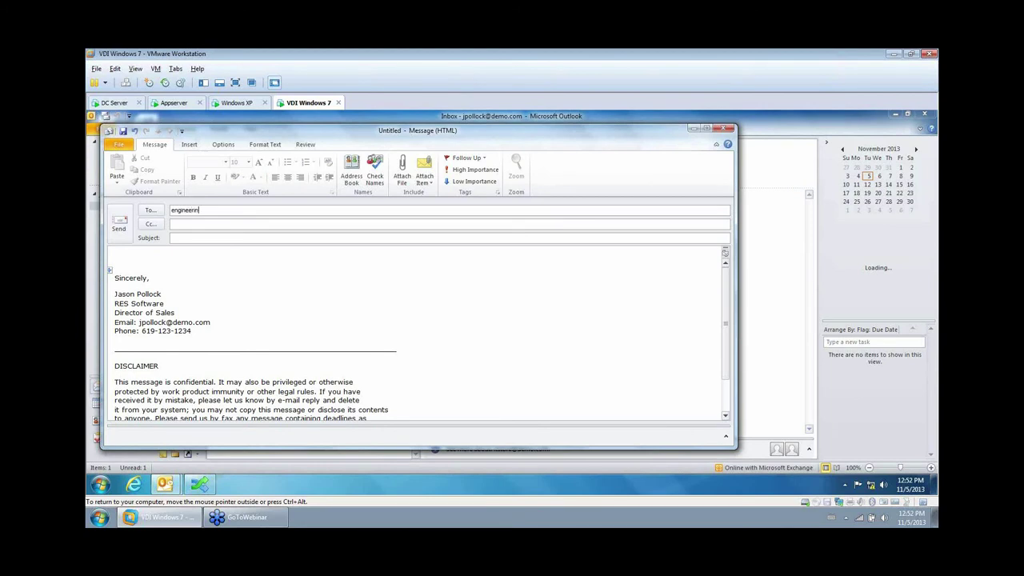
left_click(375, 170)
left_click(214, 239)
type("tes")
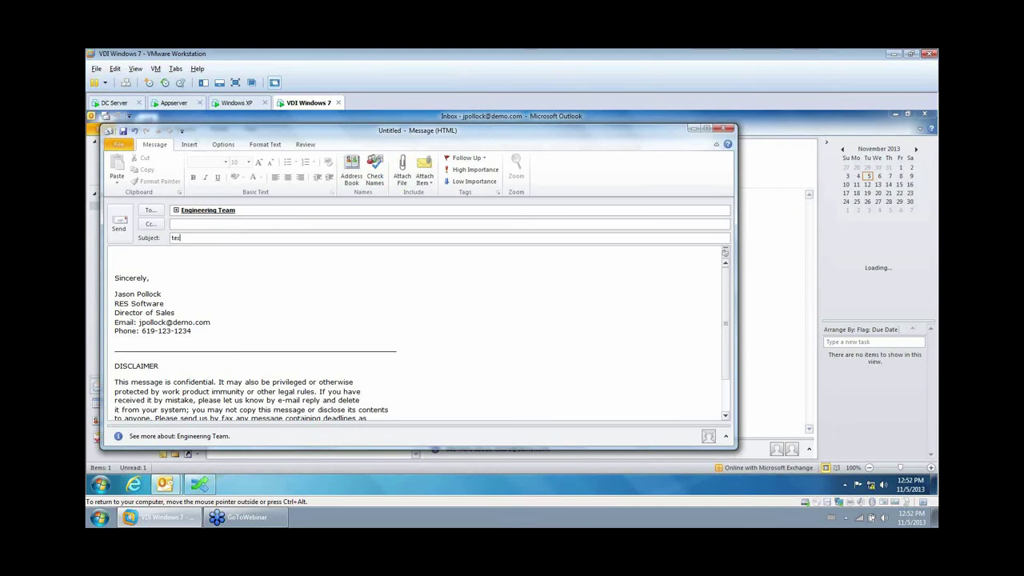
left_click(118, 223)
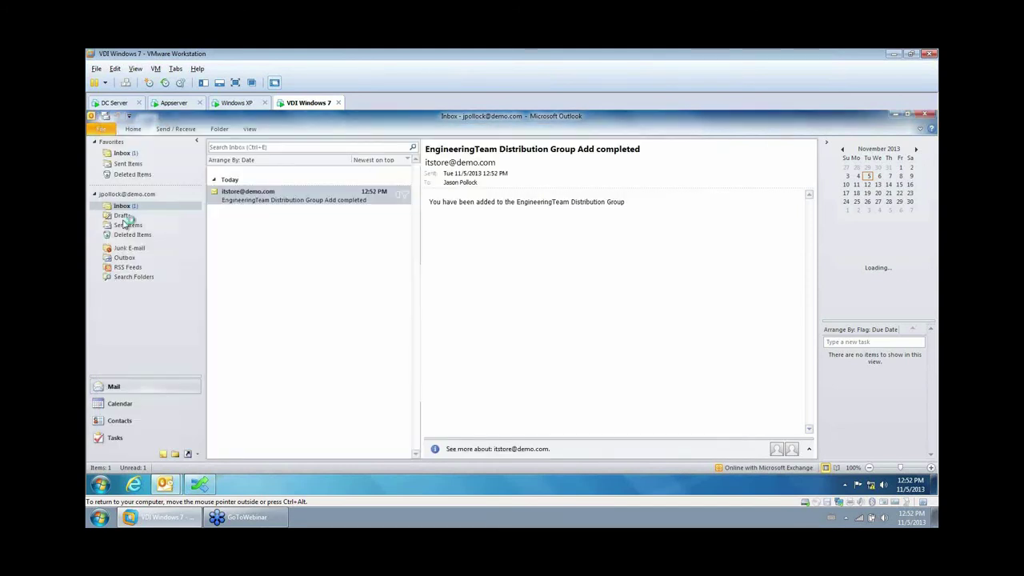
Run Send/Receive, open the arrived test2 message, and close the new-mail alert.
left_click(169, 129)
left_click(240, 194)
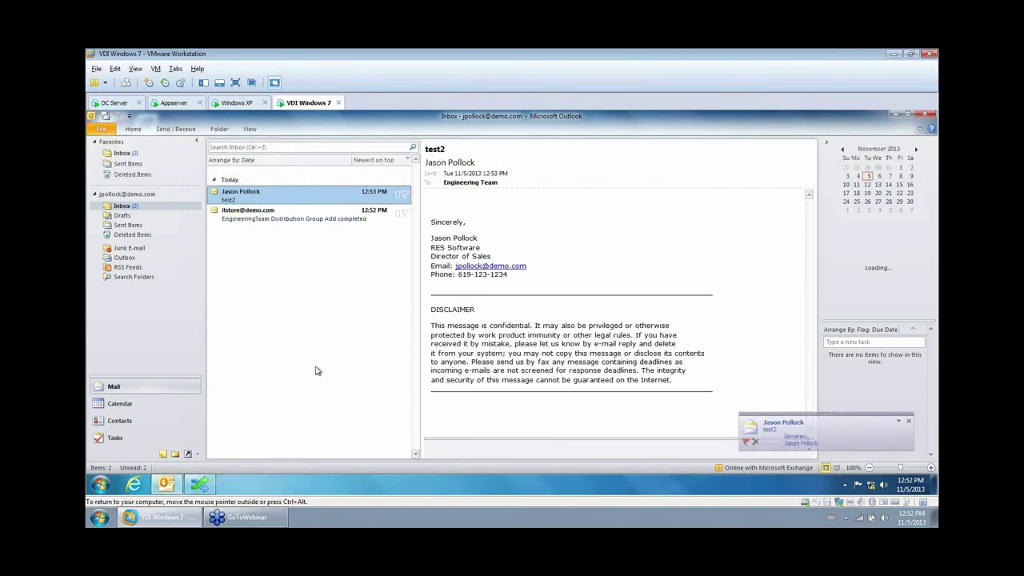
left_click(908, 420)
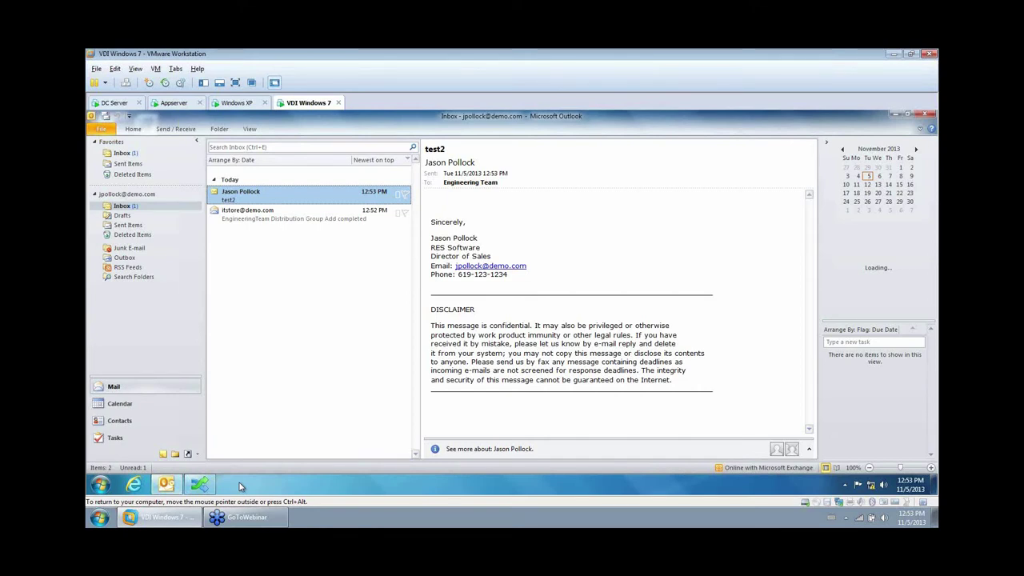
On the DC Server, create a new zone under User Context > Locations and Devices and go to its Rules.
left_click(124, 104)
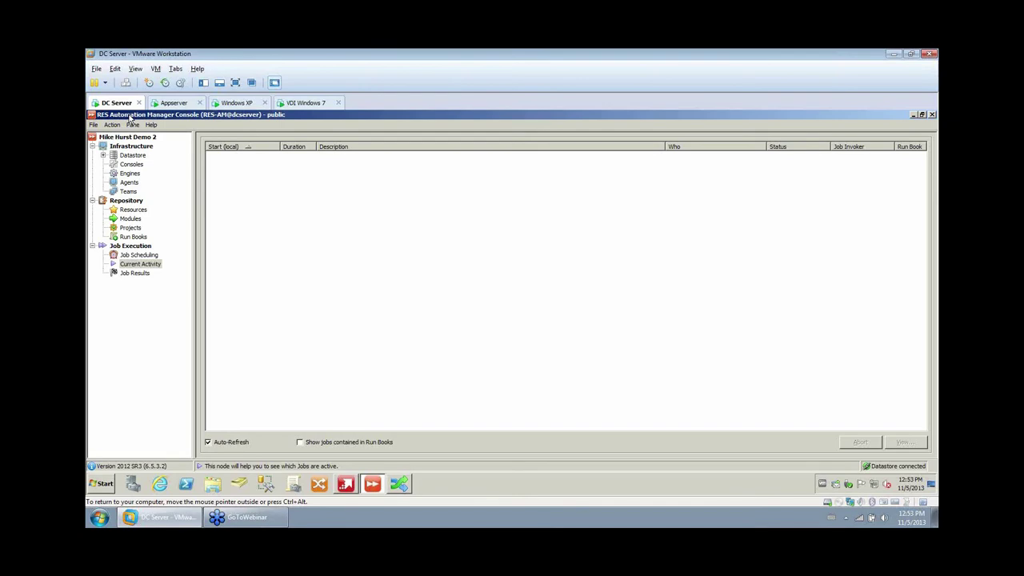
left_click(353, 487)
left_click(160, 383)
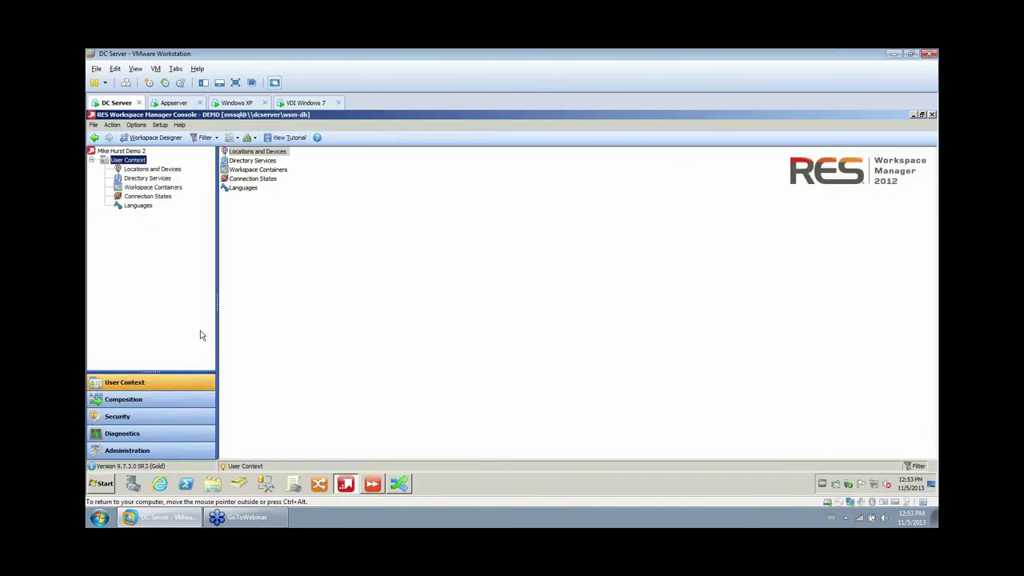
left_click(144, 169)
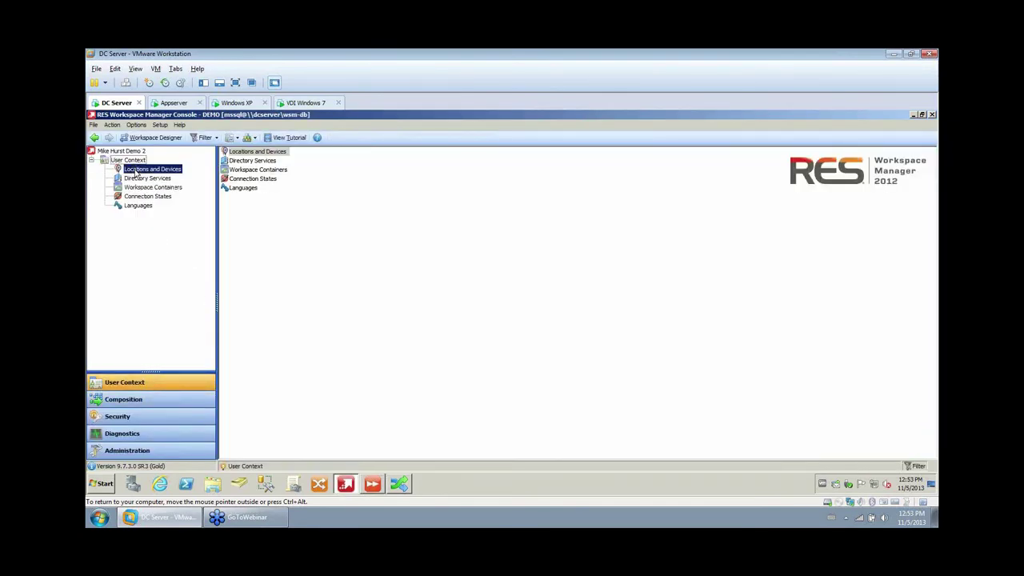
right_click(416, 270)
left_click(424, 272)
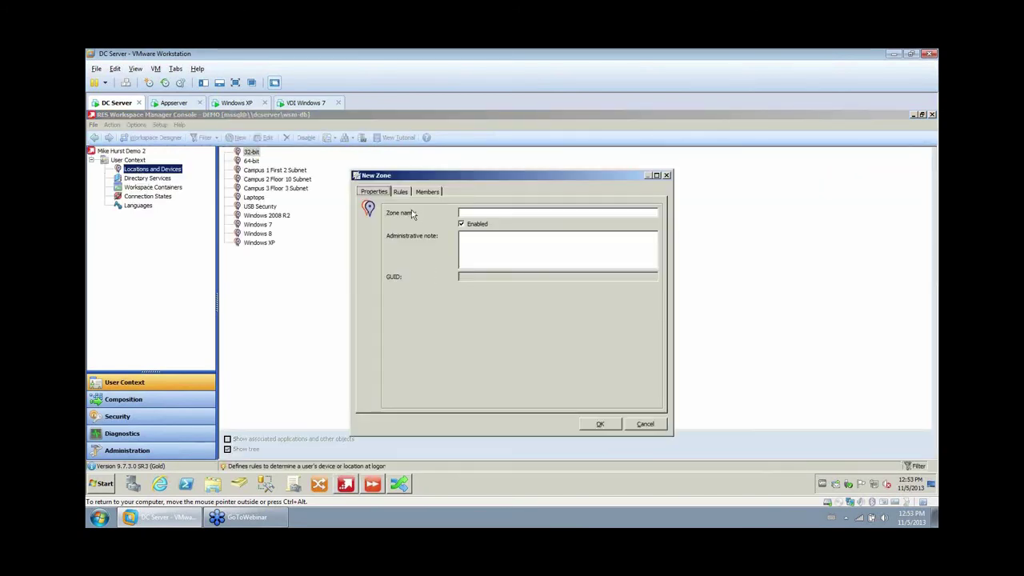
left_click(401, 192)
Add a Citrix Receiver client type rule for Mobile device, iOS phone/tablet, then close the rule editor.
left_click(531, 397)
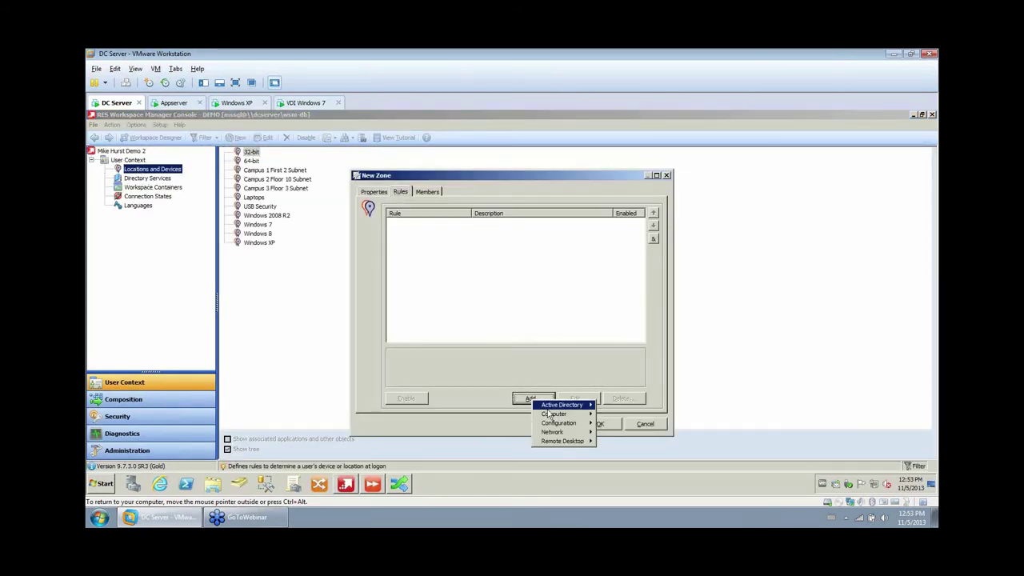
mouse_move(553, 408)
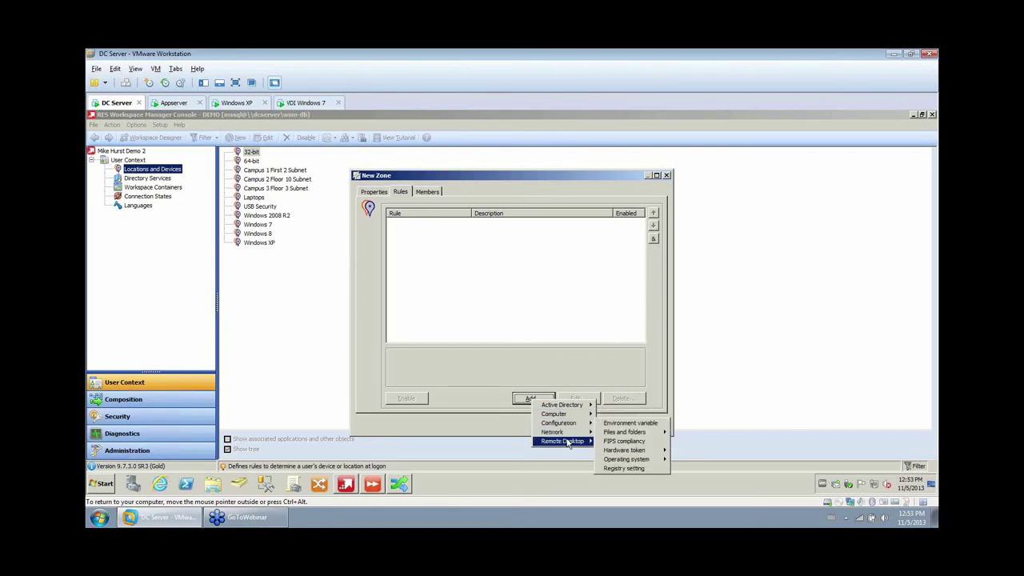
mouse_move(567, 442)
left_click(649, 460)
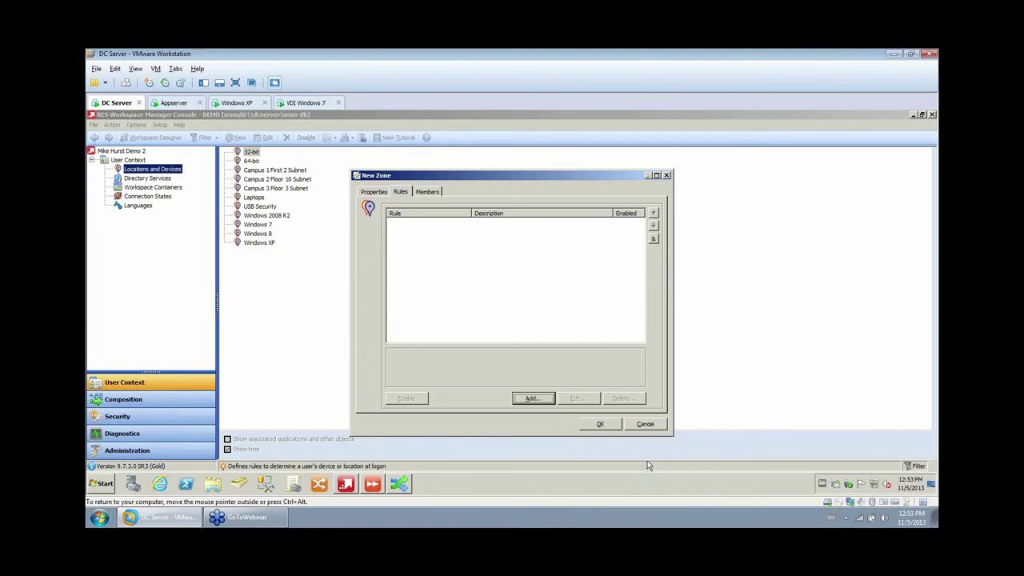
left_click(545, 218)
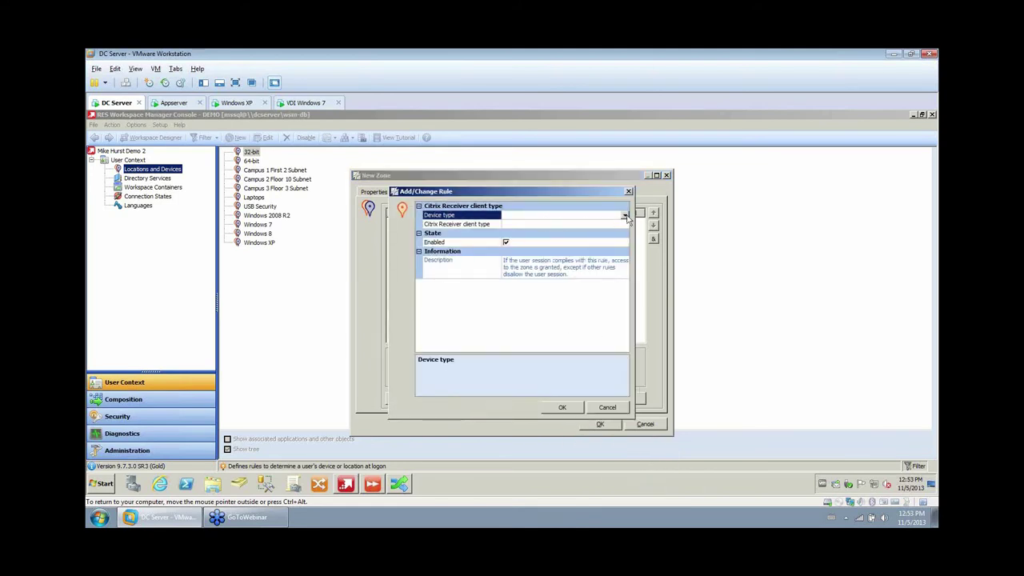
left_click(625, 216)
left_click(578, 228)
left_click(576, 225)
left_click(624, 225)
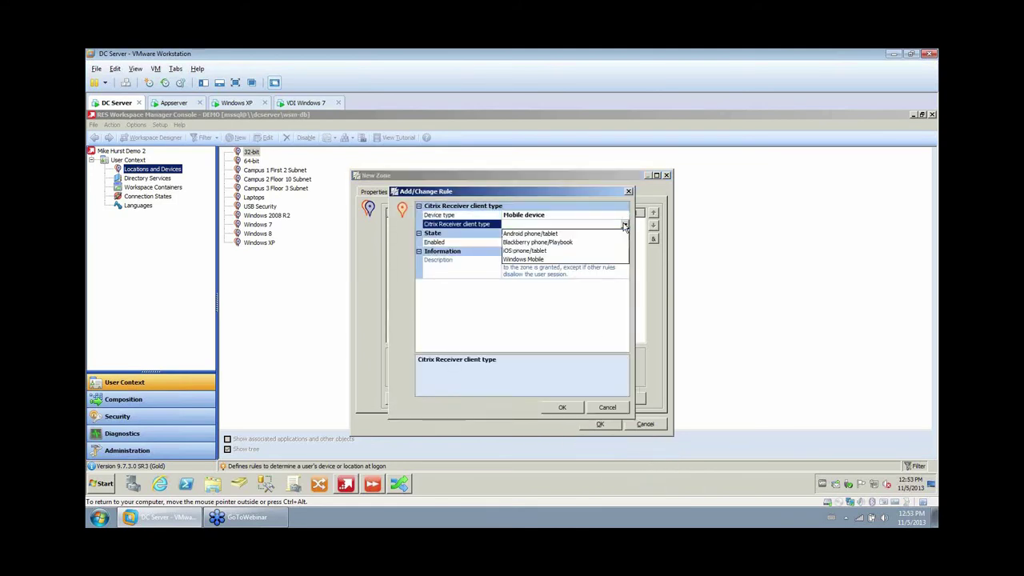
left_click(536, 251)
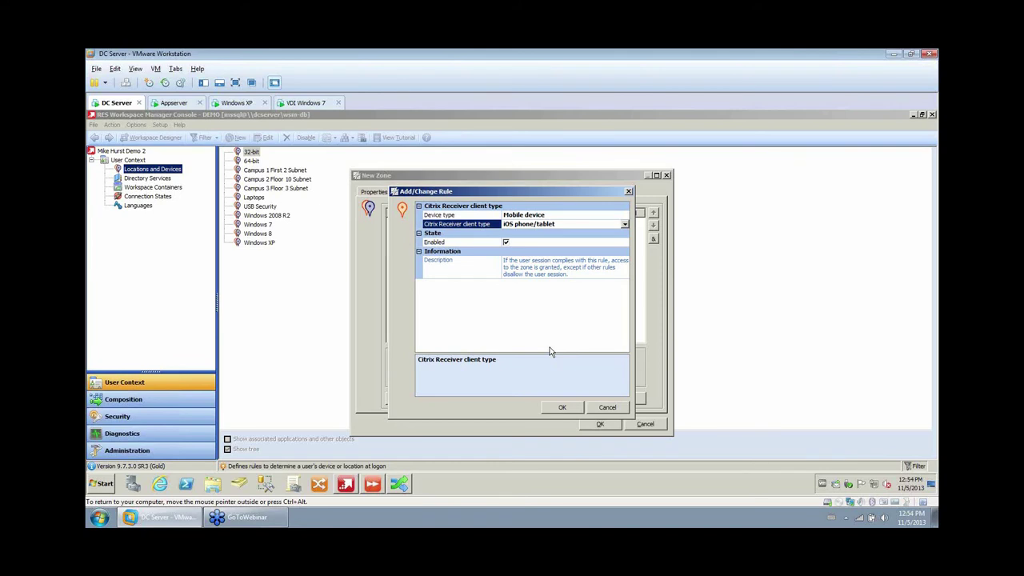
left_click(622, 406)
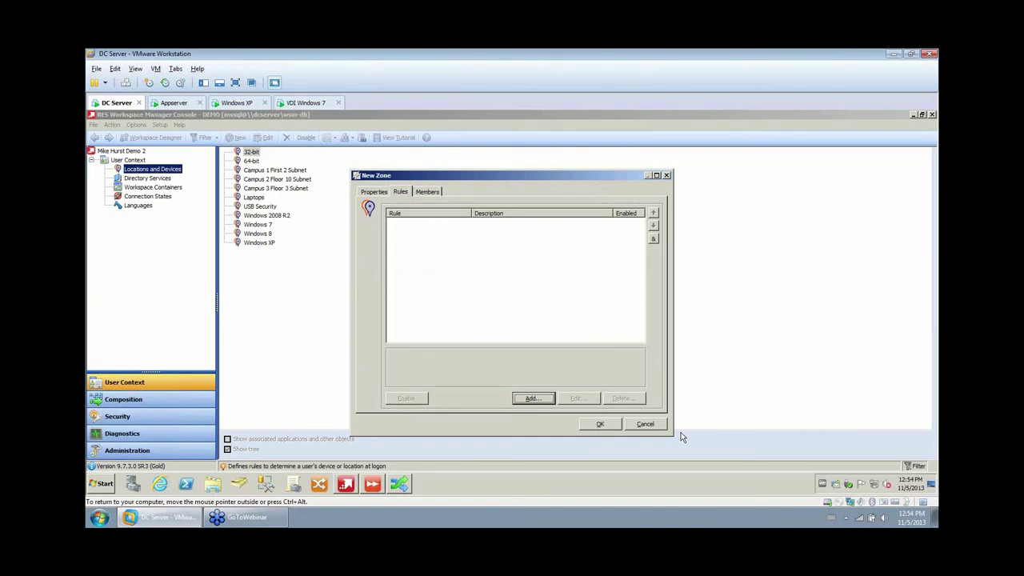
Discard the new zone and review Outlook 2010's File Types, Licensing and Access Control settings.
left_click(646, 424)
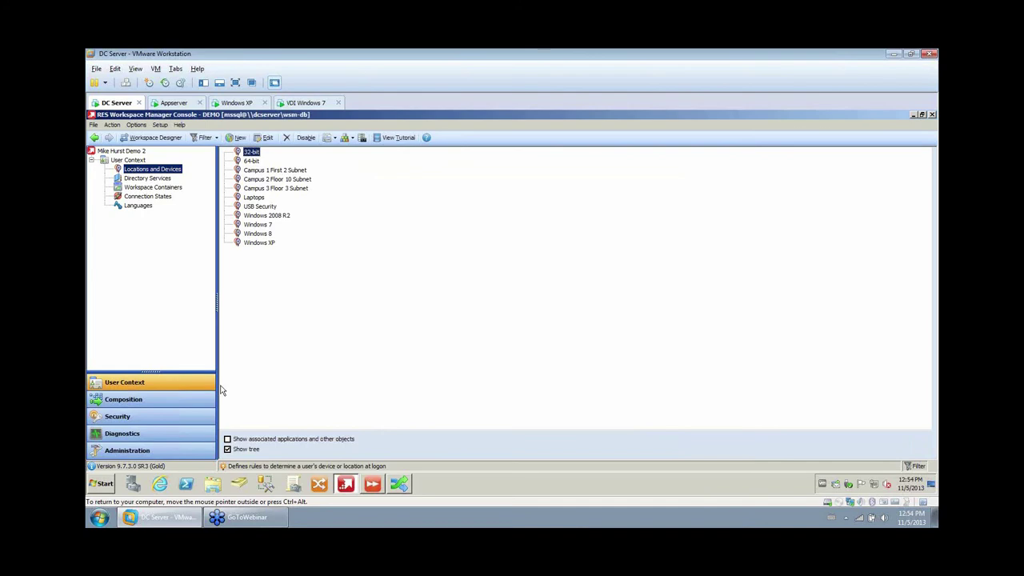
left_click(138, 401)
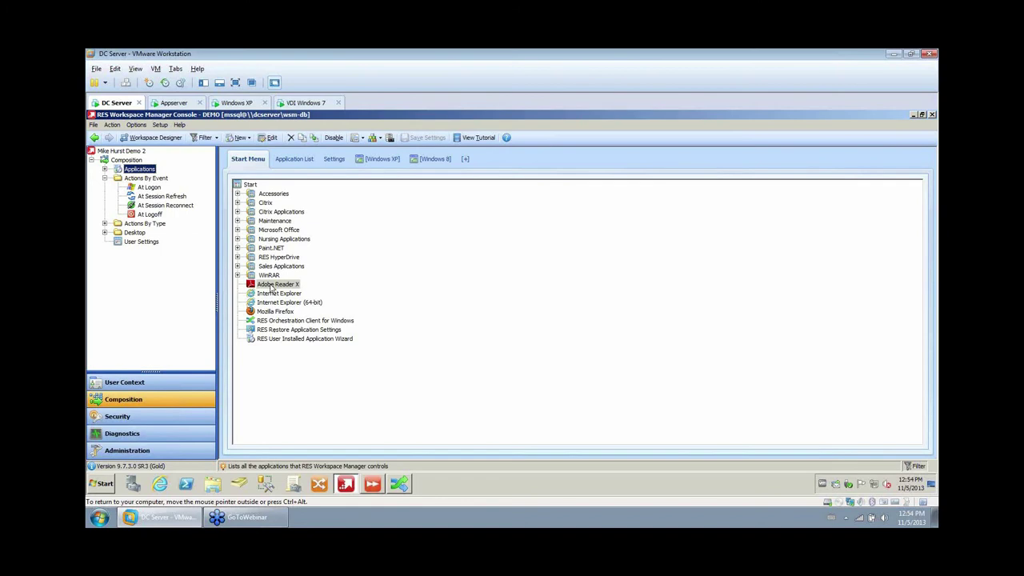
left_click(237, 230)
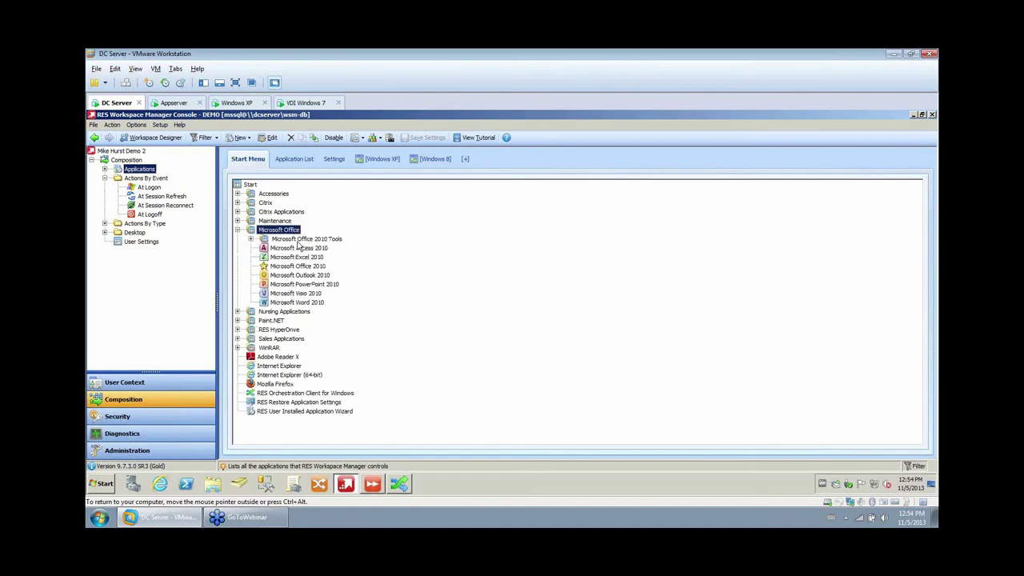
left_click(296, 275)
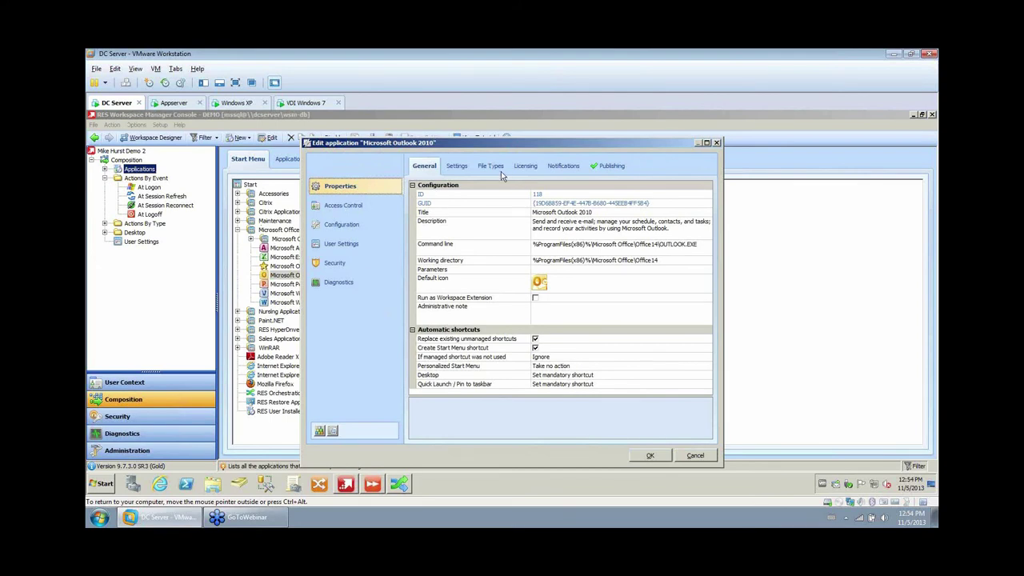
left_click(490, 166)
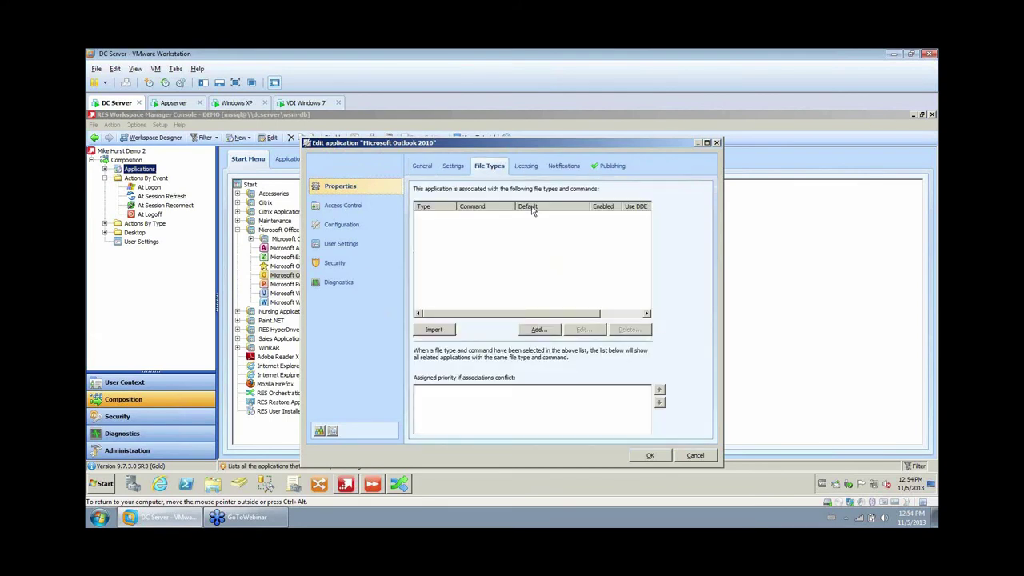
left_click(526, 167)
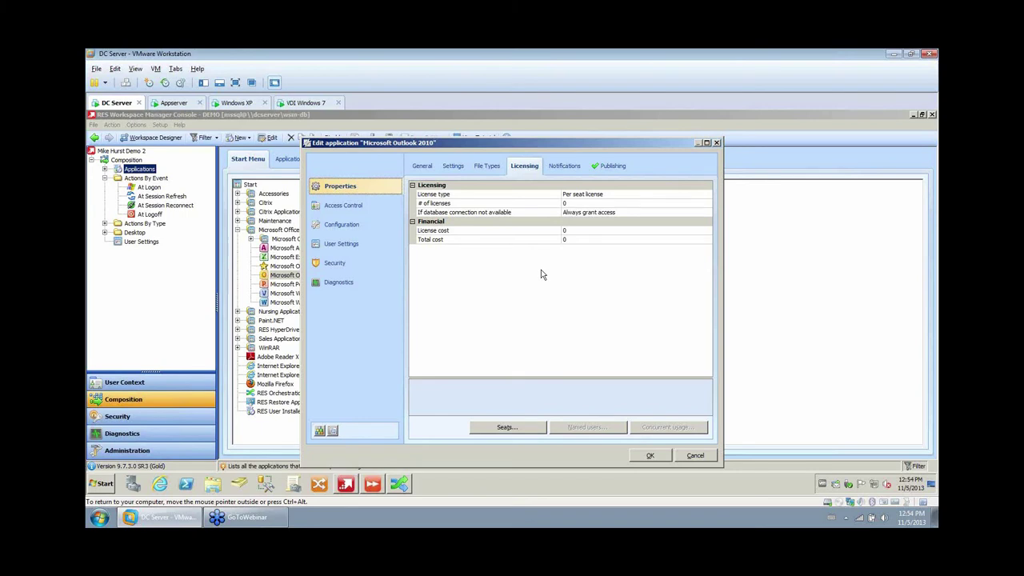
left_click(343, 206)
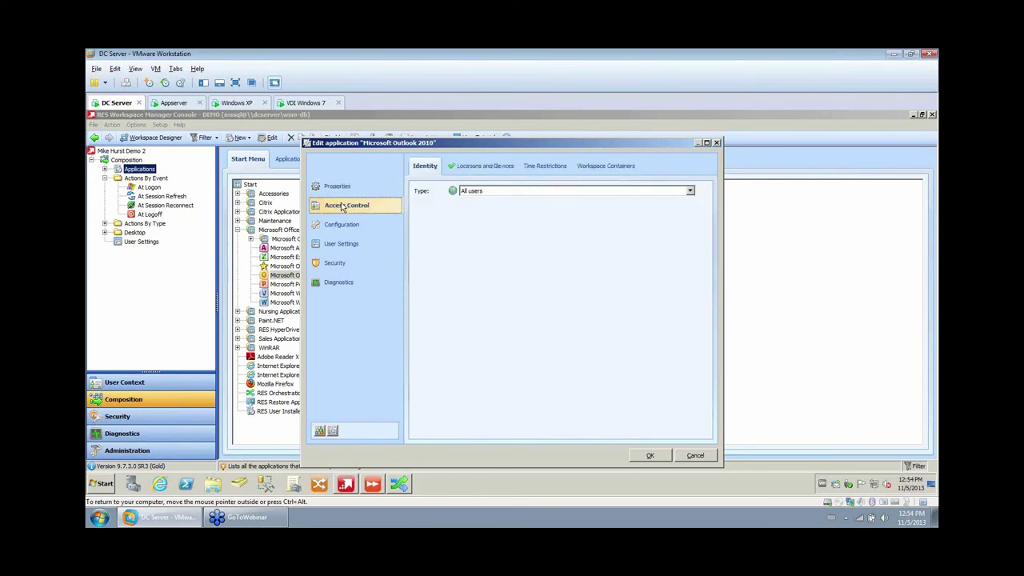
Try a Monday–Thursday 05:00–19:00 time restriction on Outlook, discard it, and expand Actions By Type > Files and Folders.
left_click(540, 164)
left_click(416, 189)
left_click_drag(490, 254, 593, 295)
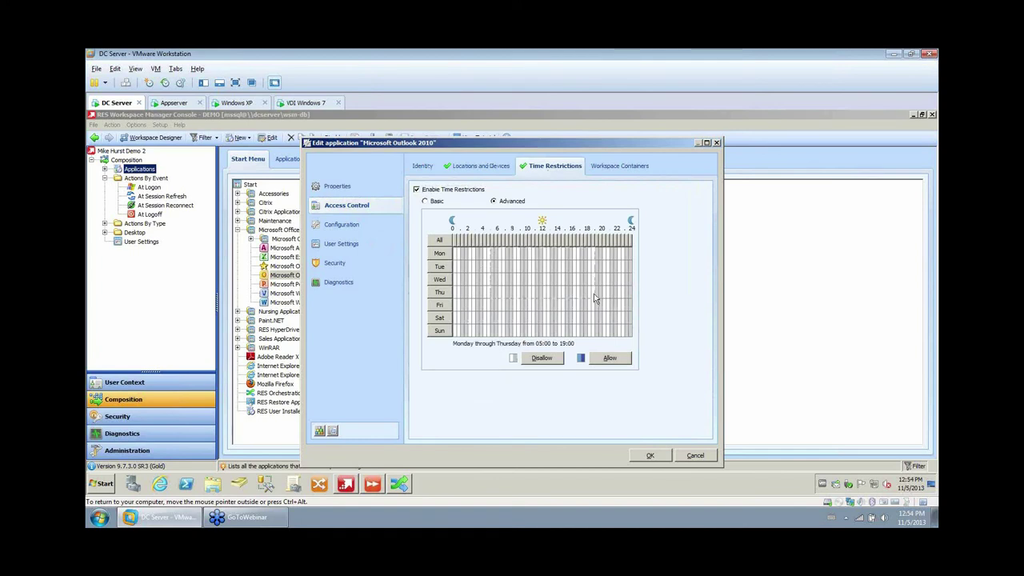
left_click(694, 456)
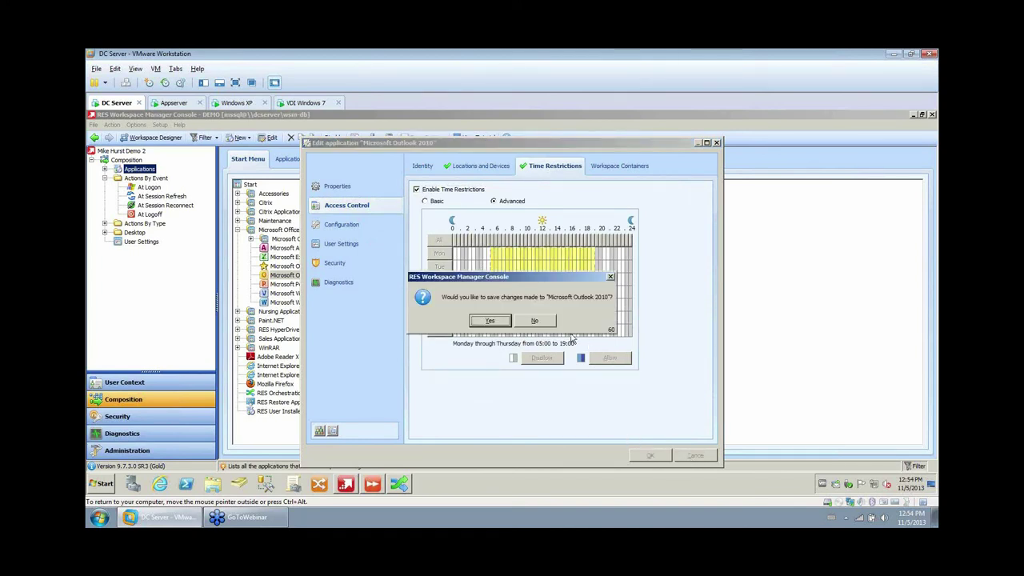
left_click(535, 322)
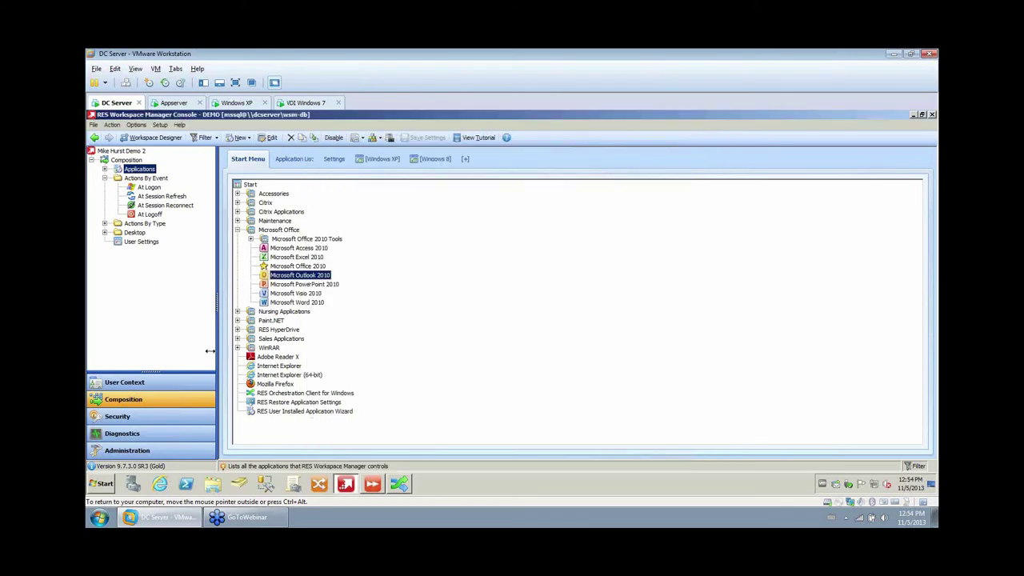
left_click(104, 224)
left_click(117, 259)
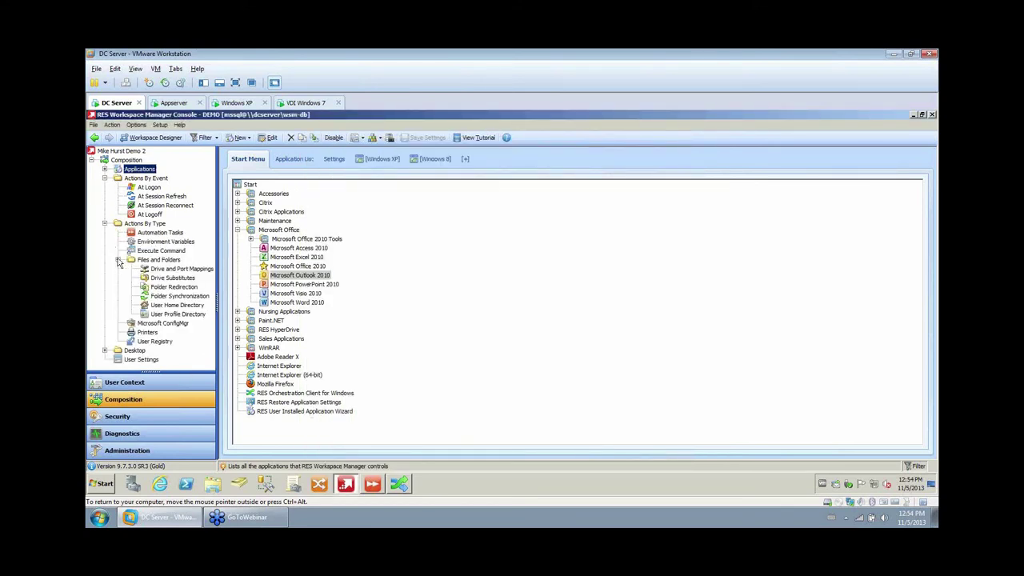